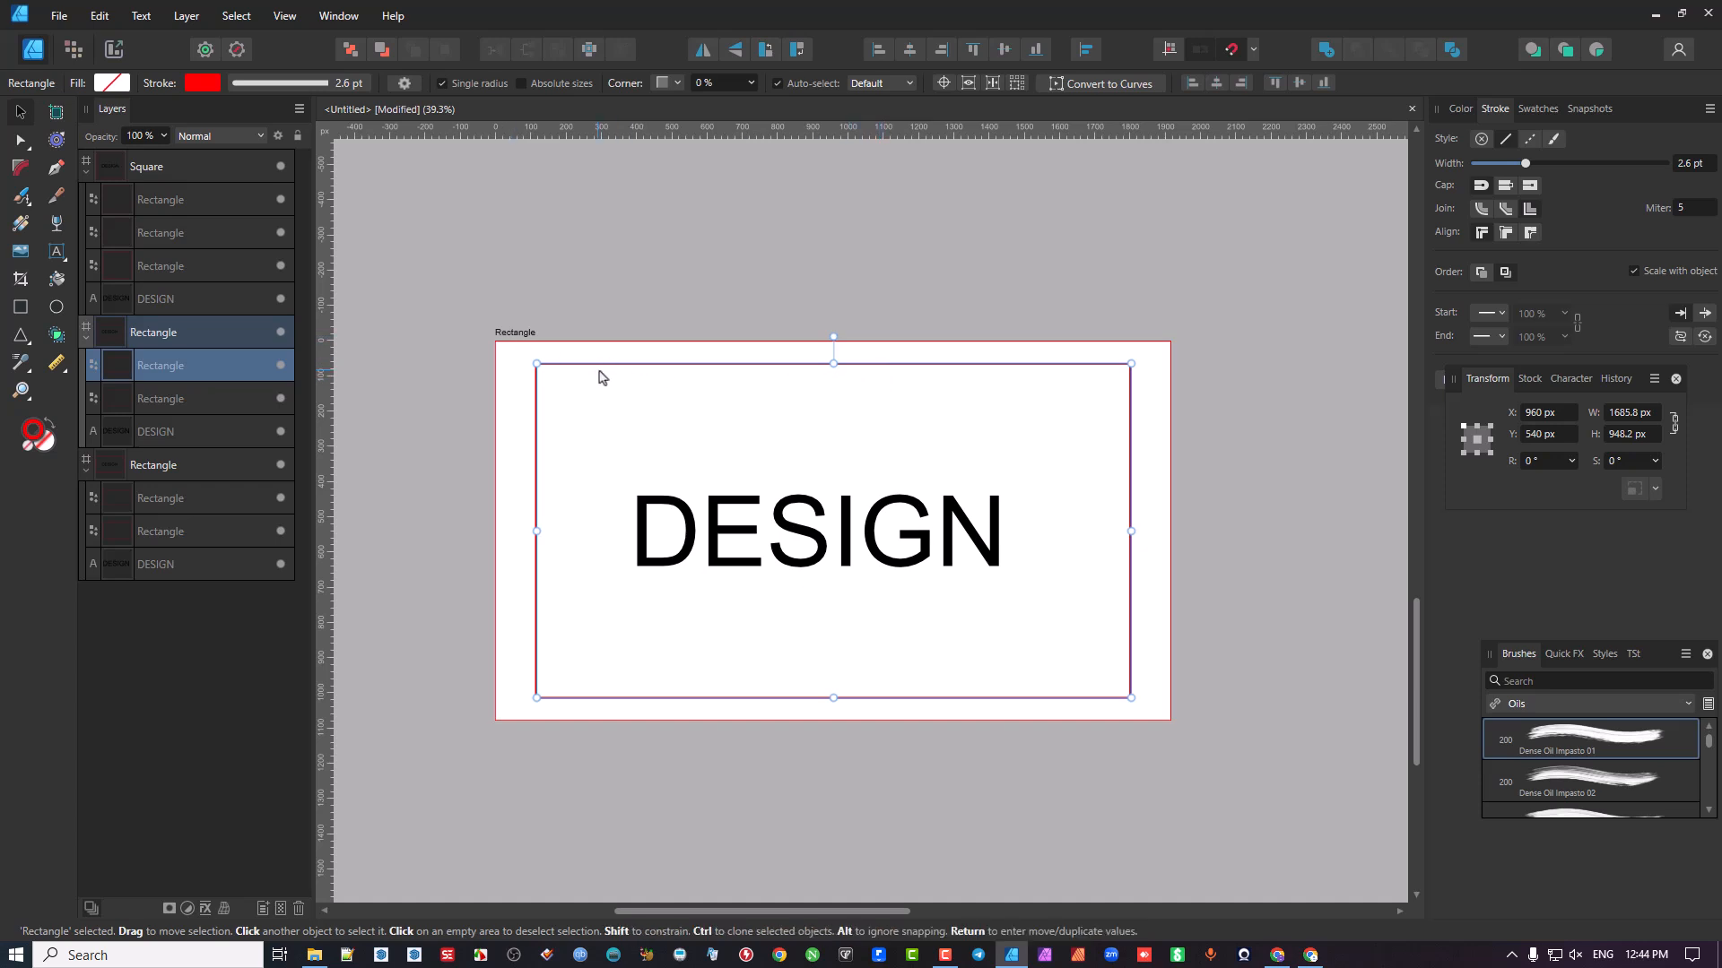
Step: Delete both red border rectangles from the Rectangle artboard in view, then select the artboard itself
key(Delete)
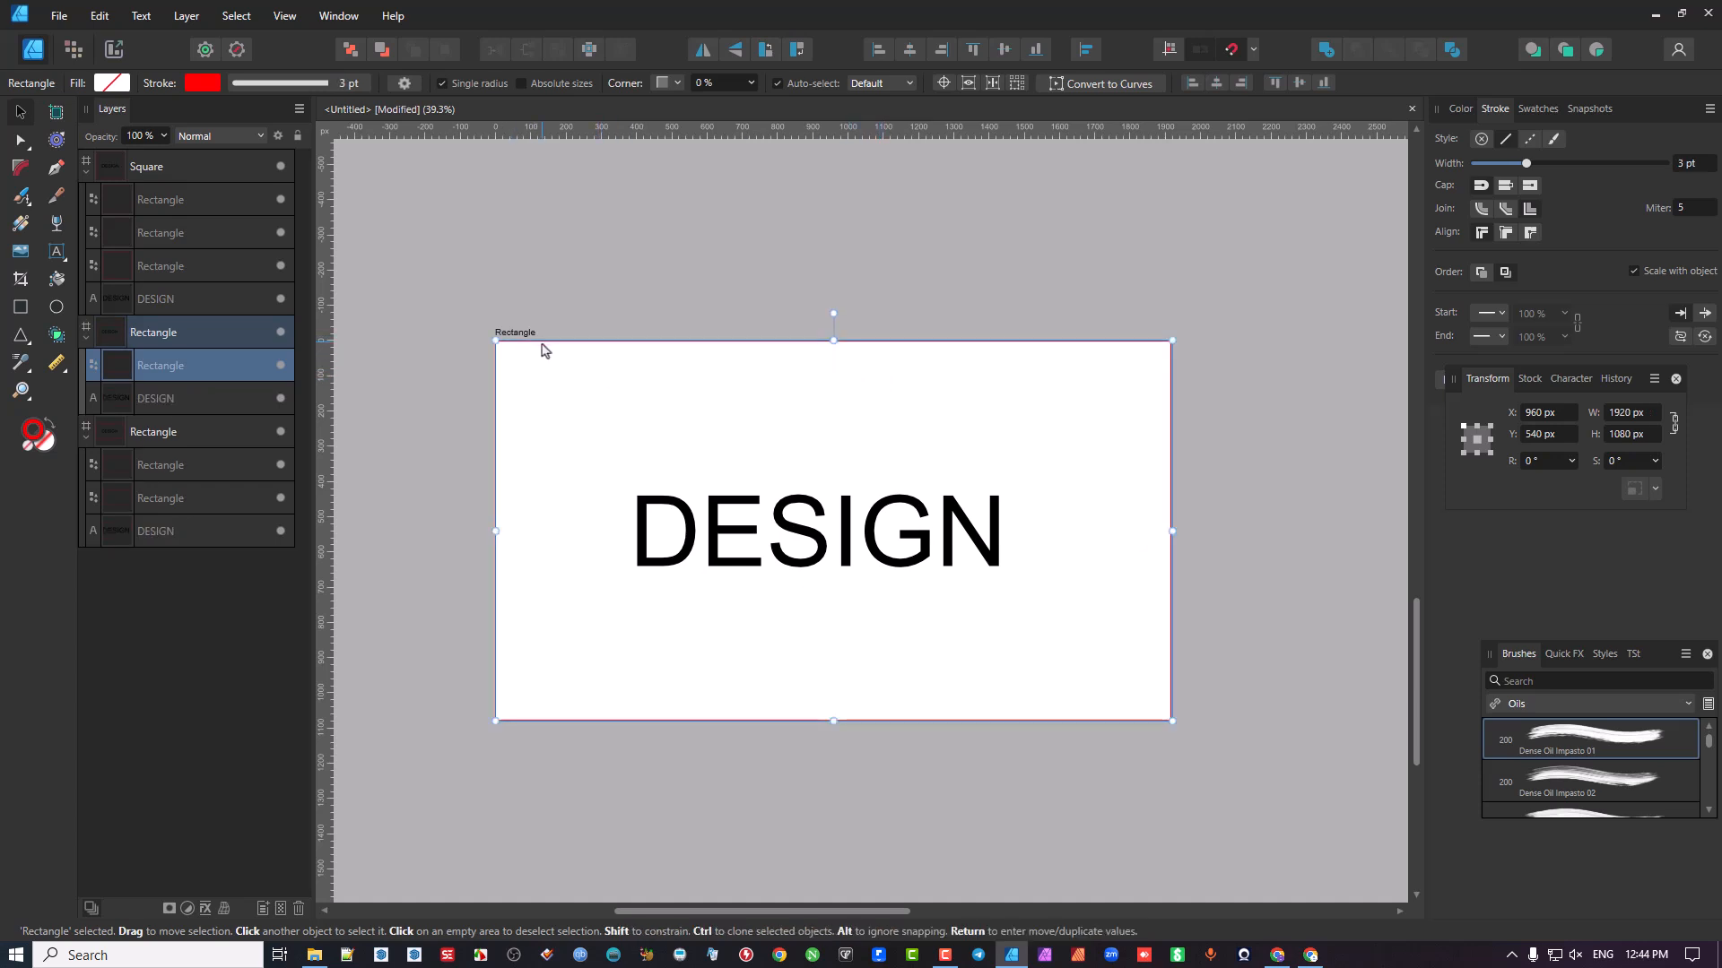
key(Delete)
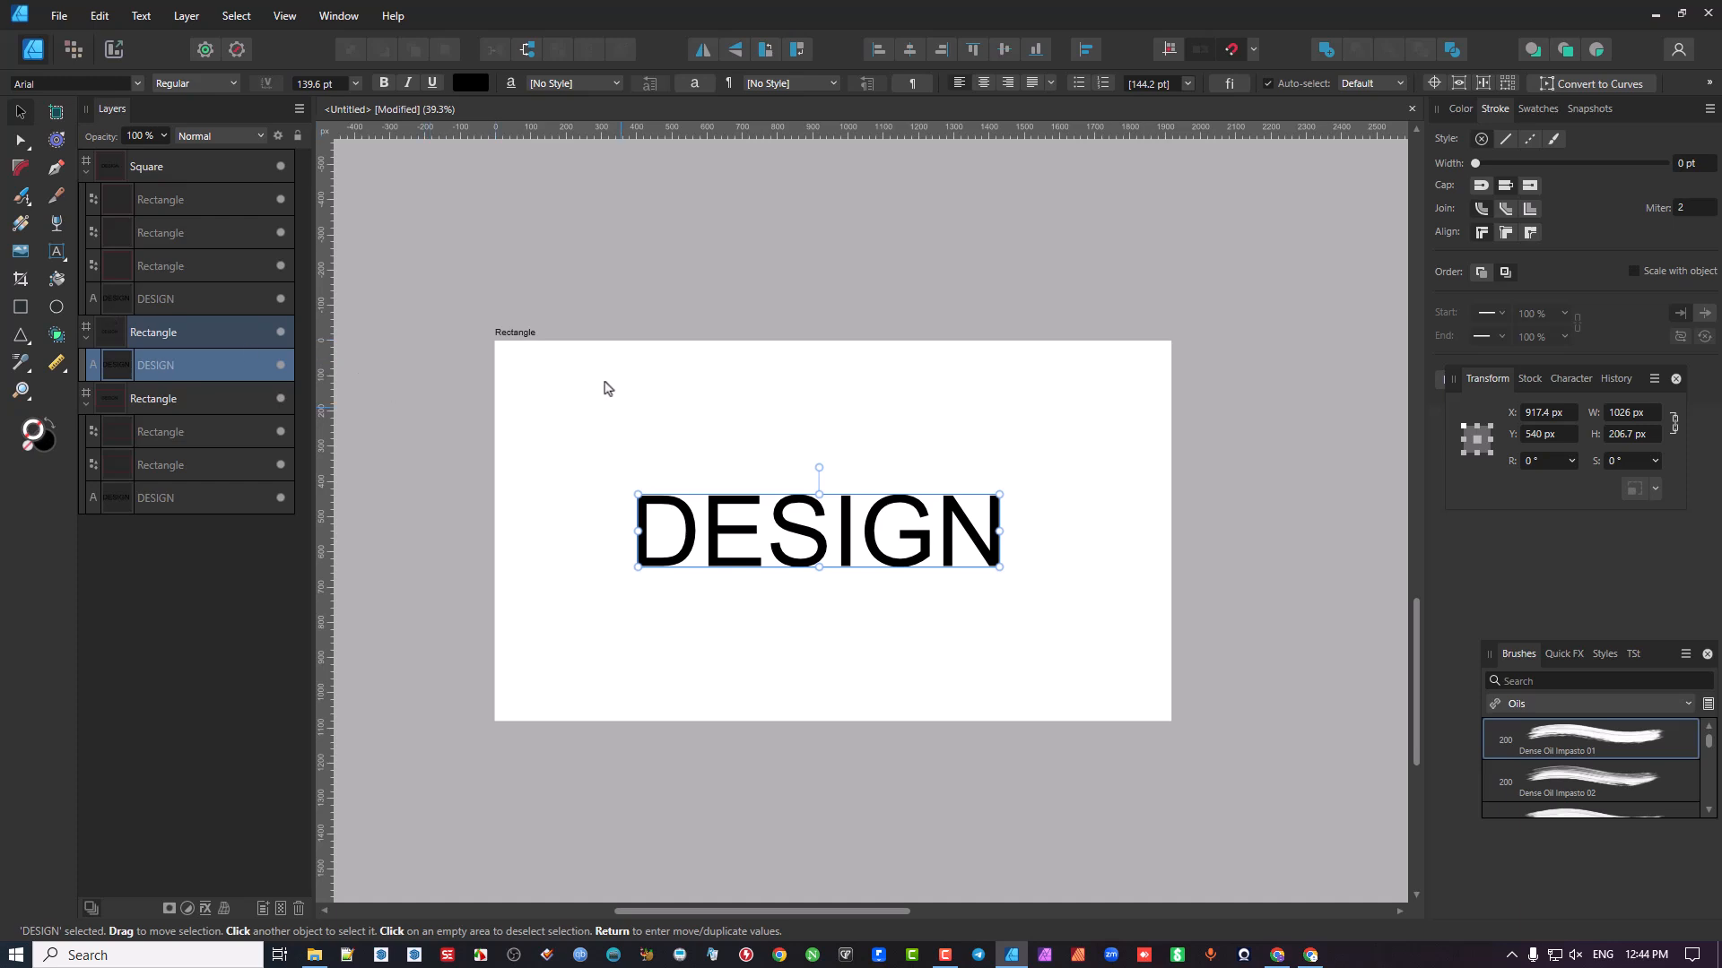
click(513, 334)
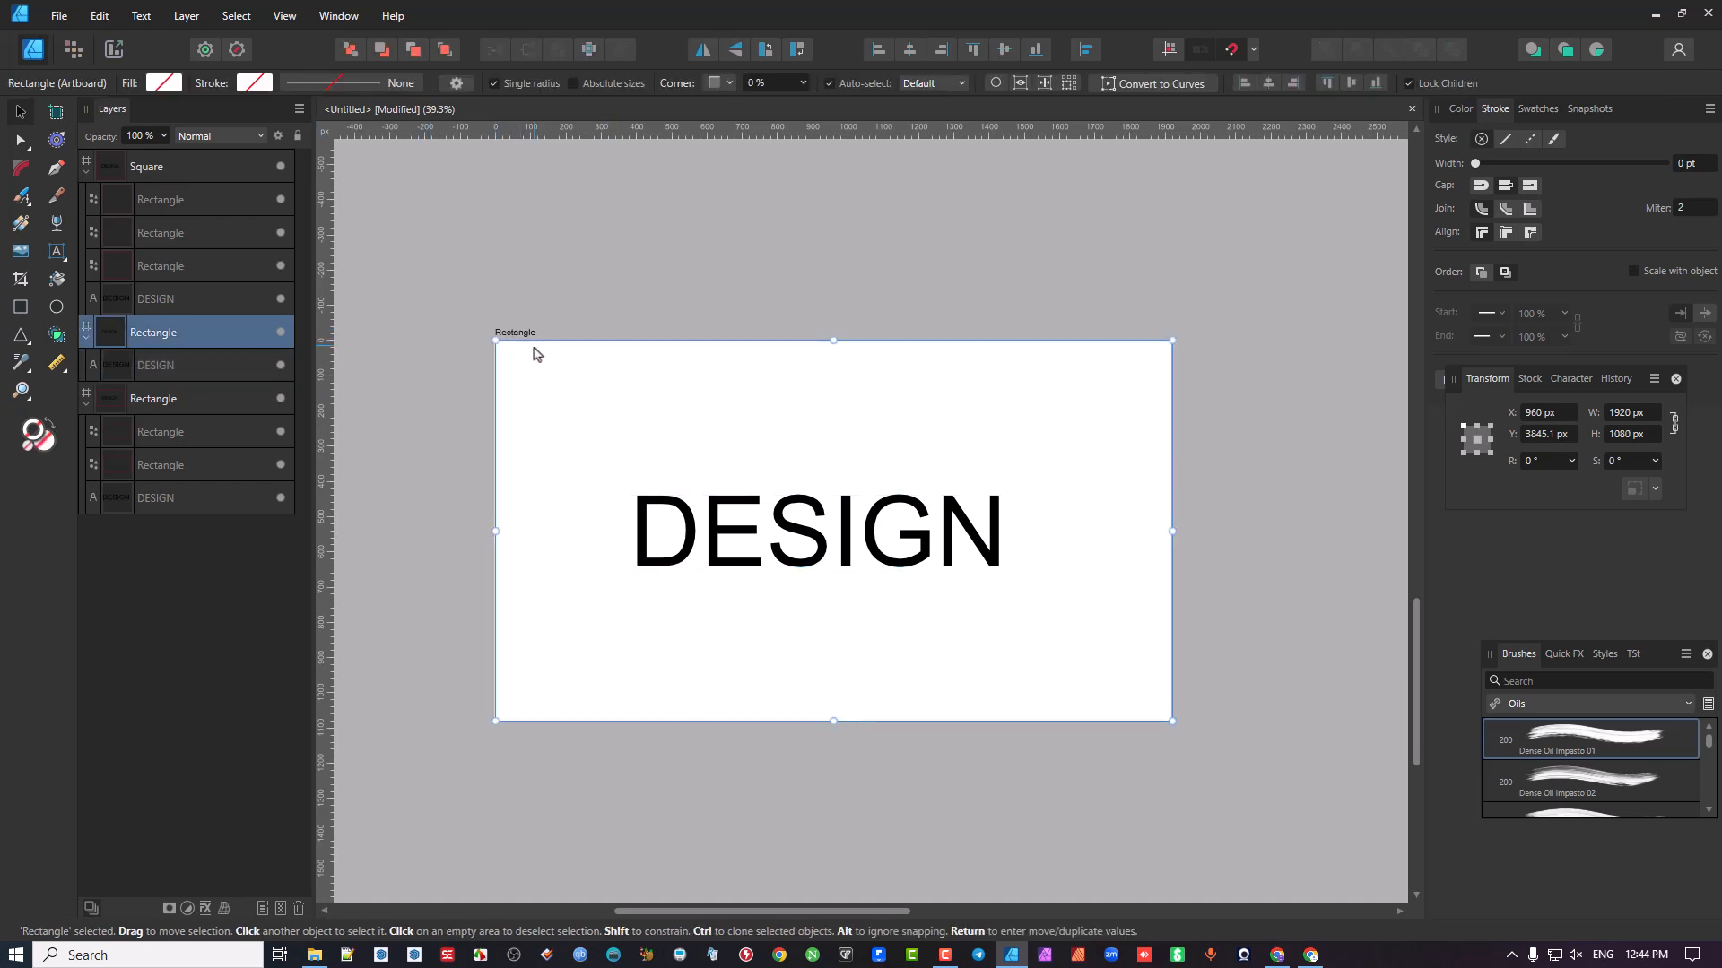
Step: Draw a red-stroked, unfilled rectangle of 1920 × 1080 px that covers the Rectangle artboard from corner to corner
click(20, 307)
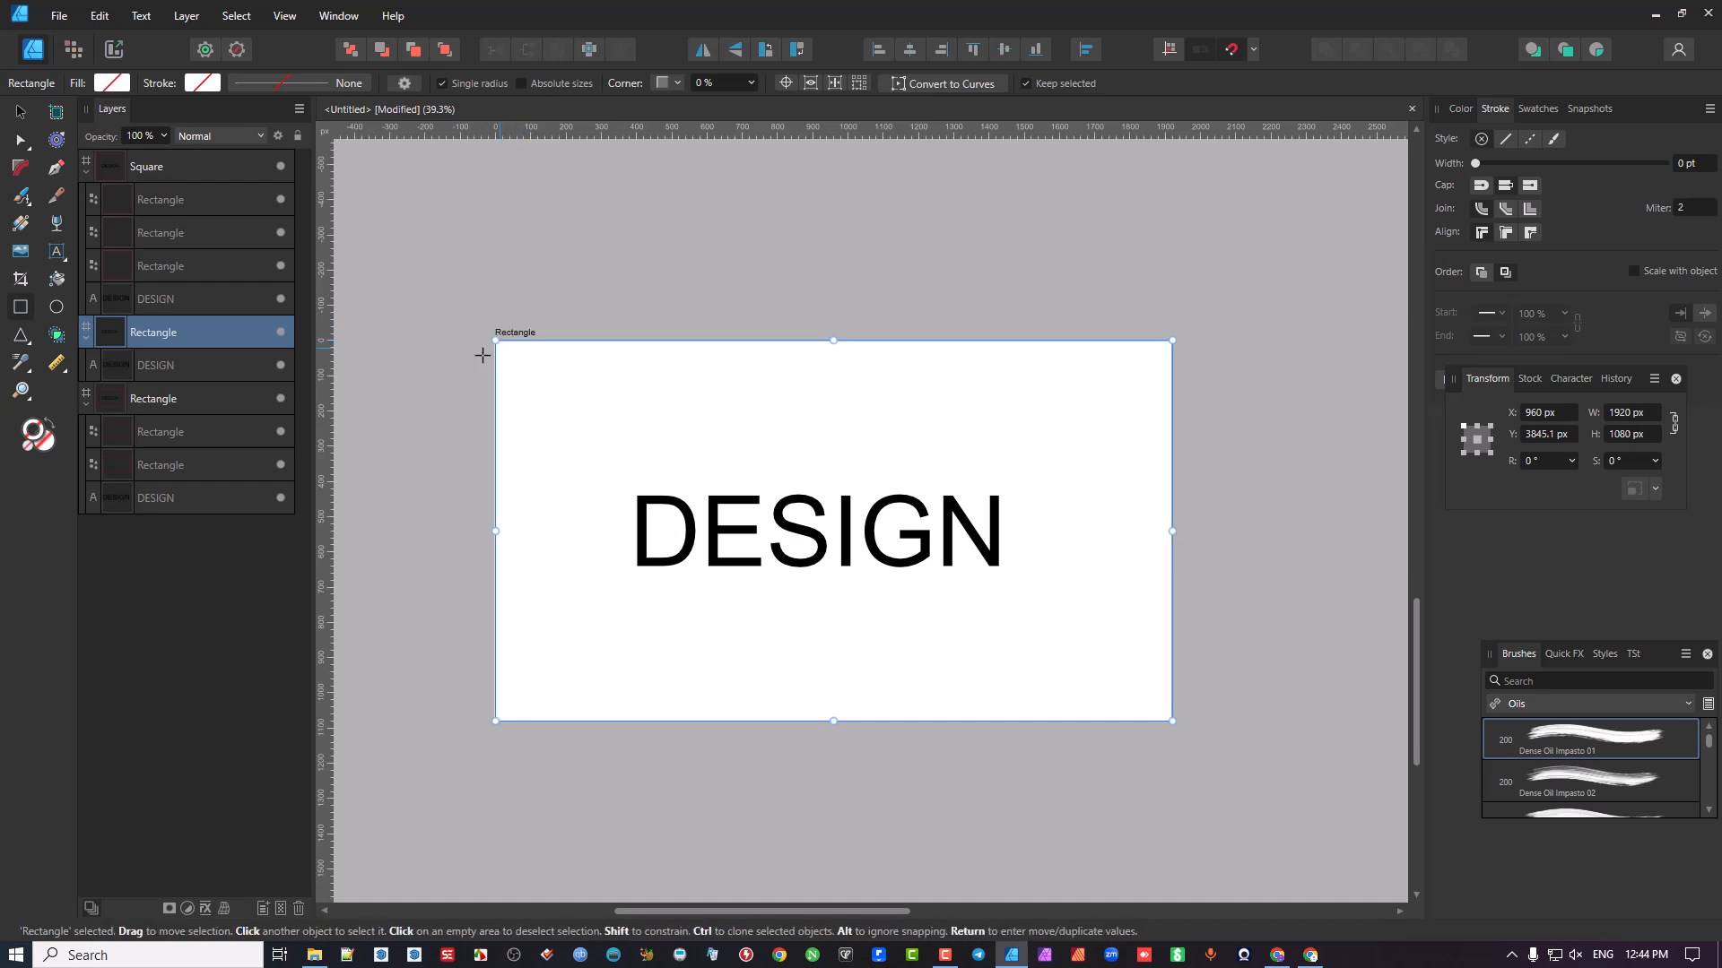
click(447, 238)
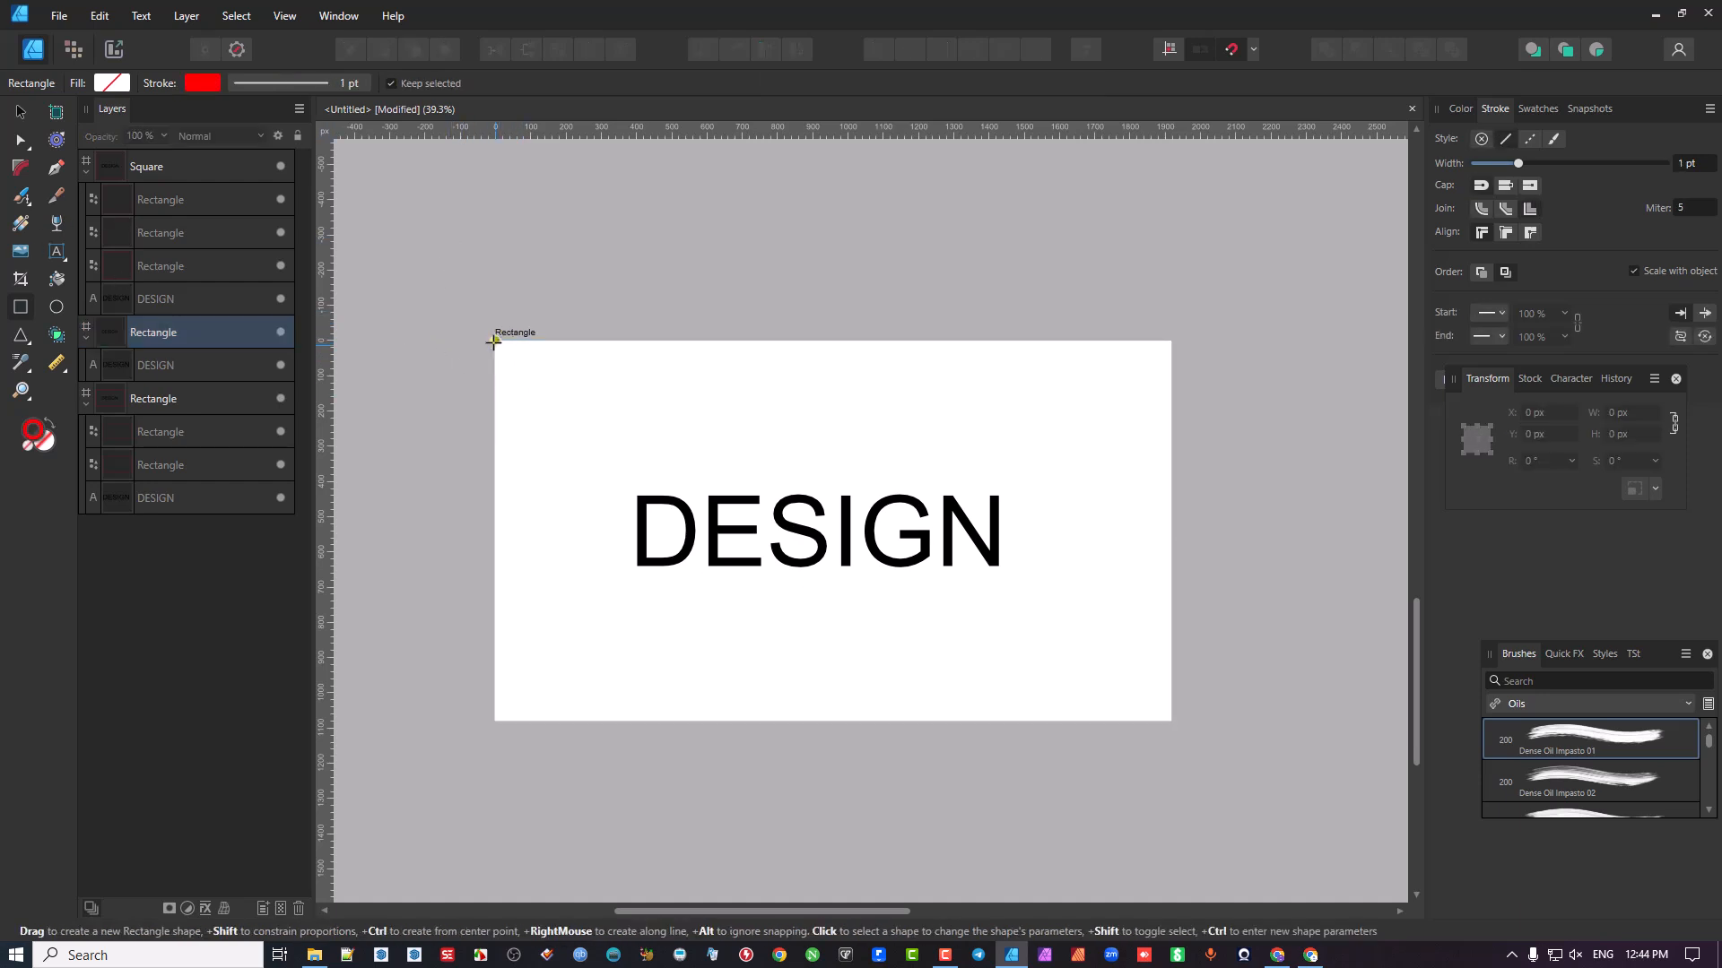
scroll(494, 341, up, 3)
scroll(493, 339, down, 5)
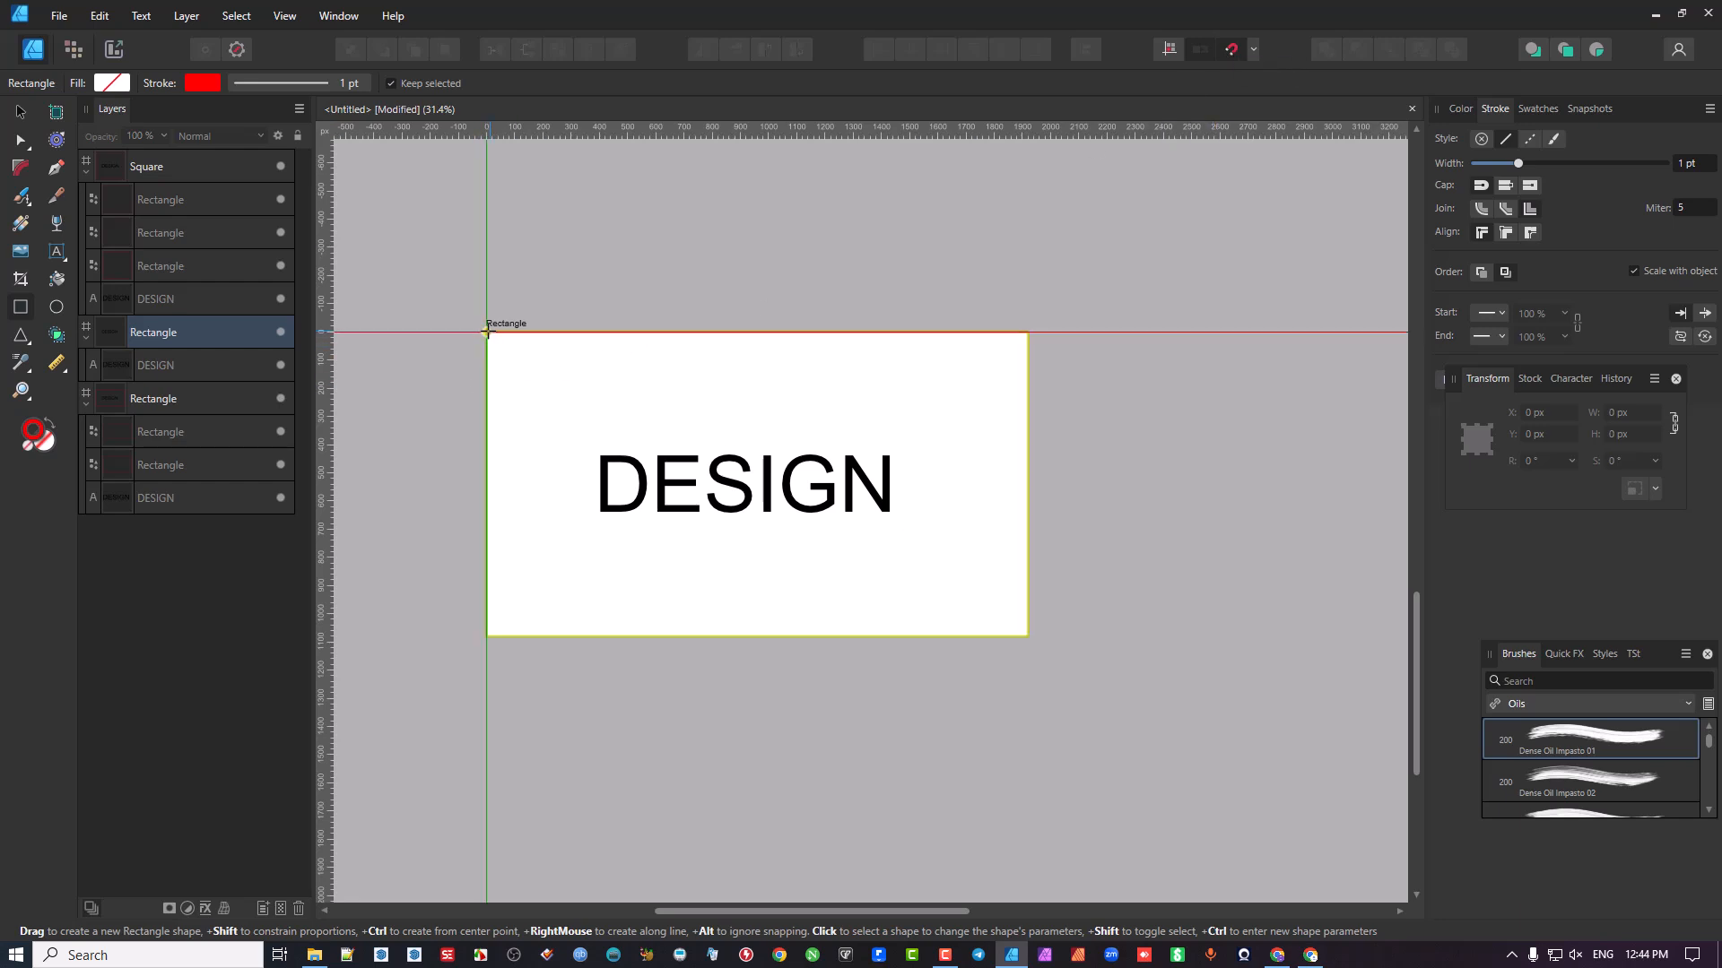
drag(486, 333, 1027, 636)
Step: Thicken the new border rectangle's stroke to 7.7 pt
scroll(567, 353, up, 5)
scroll(566, 346, down, 3)
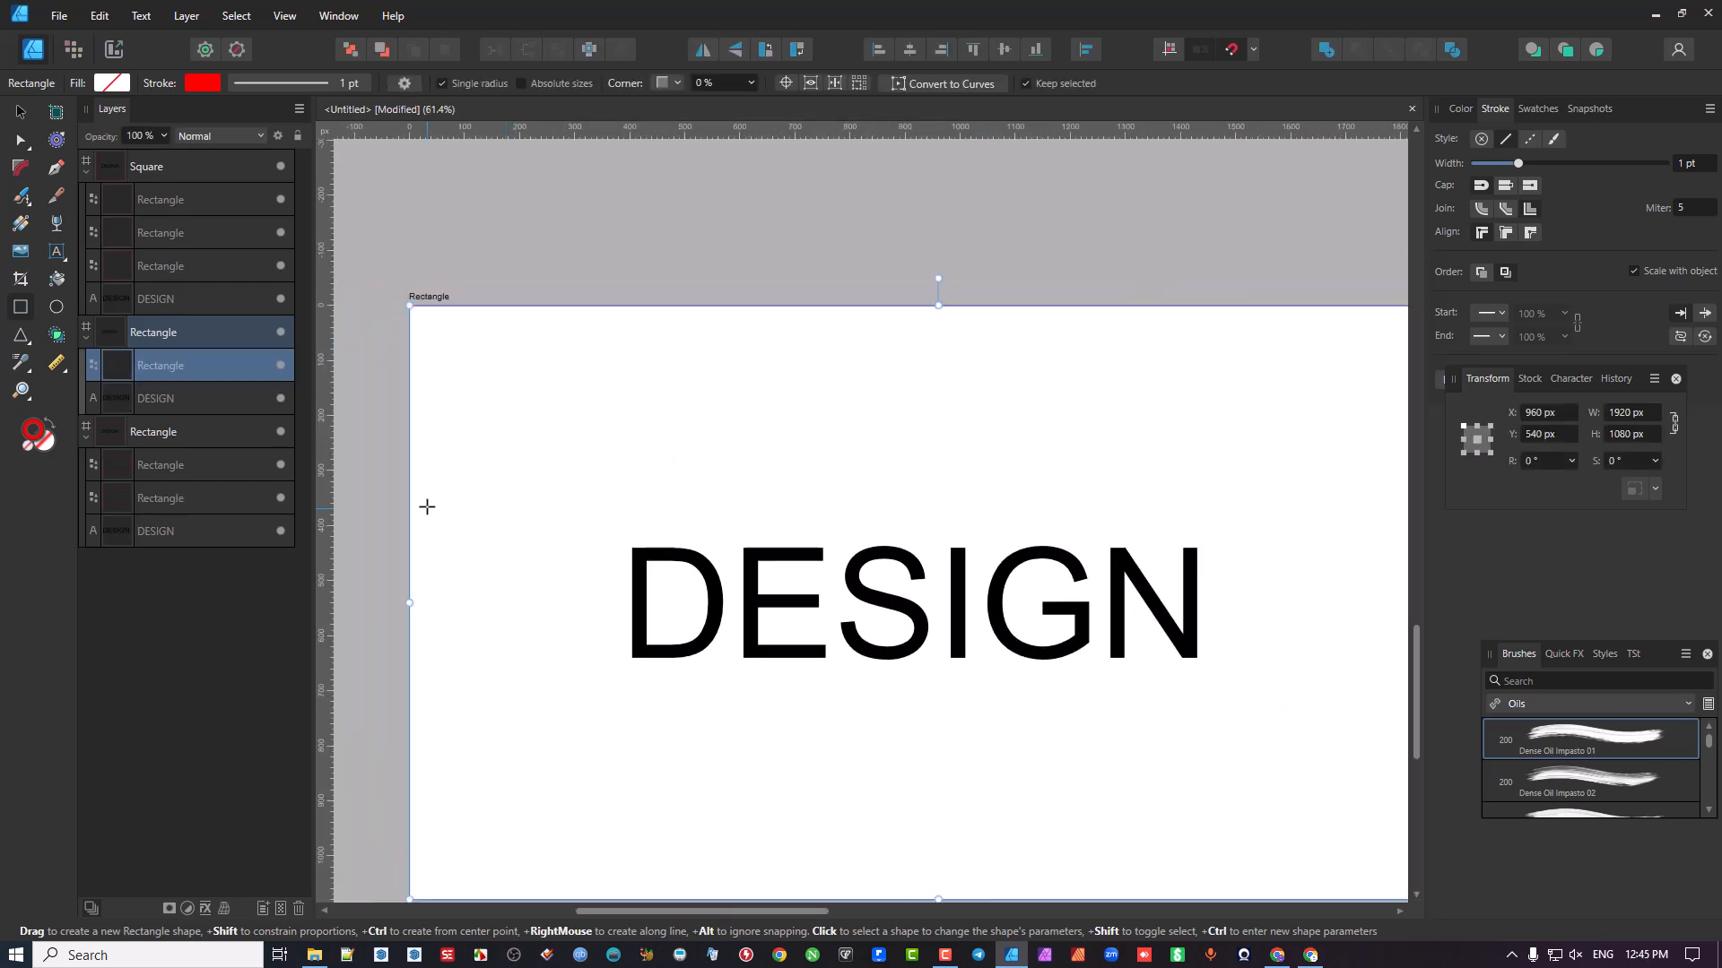
scroll(487, 327, up, 1)
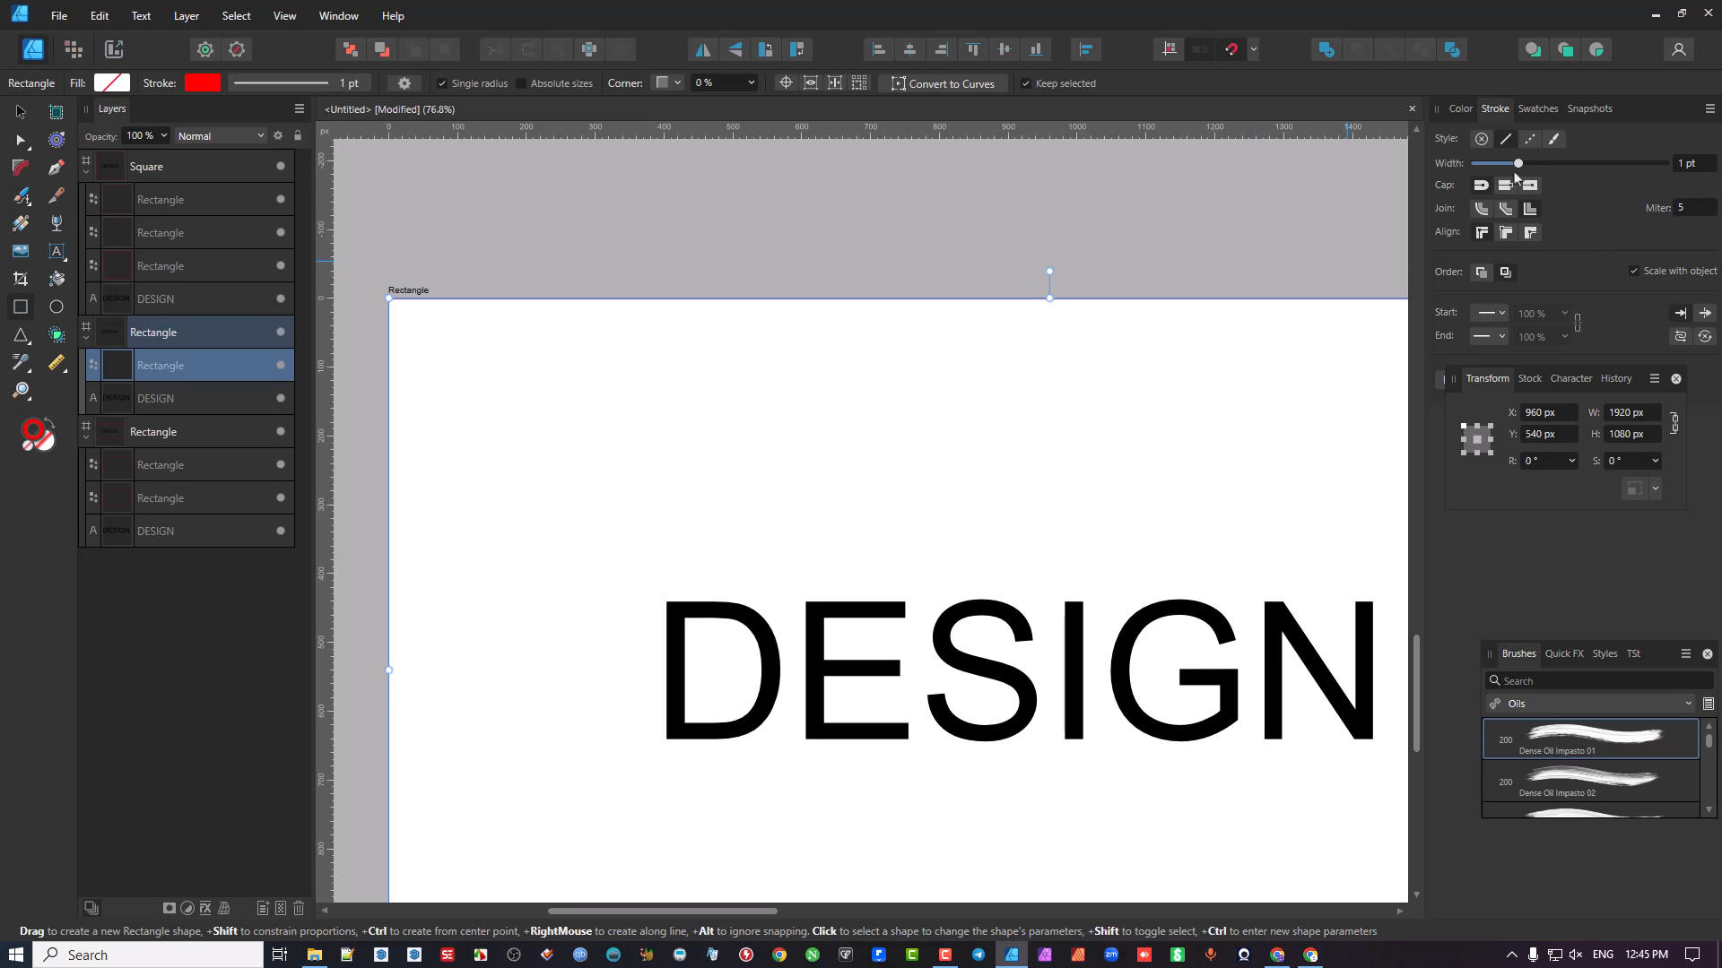
drag(1518, 164, 1548, 166)
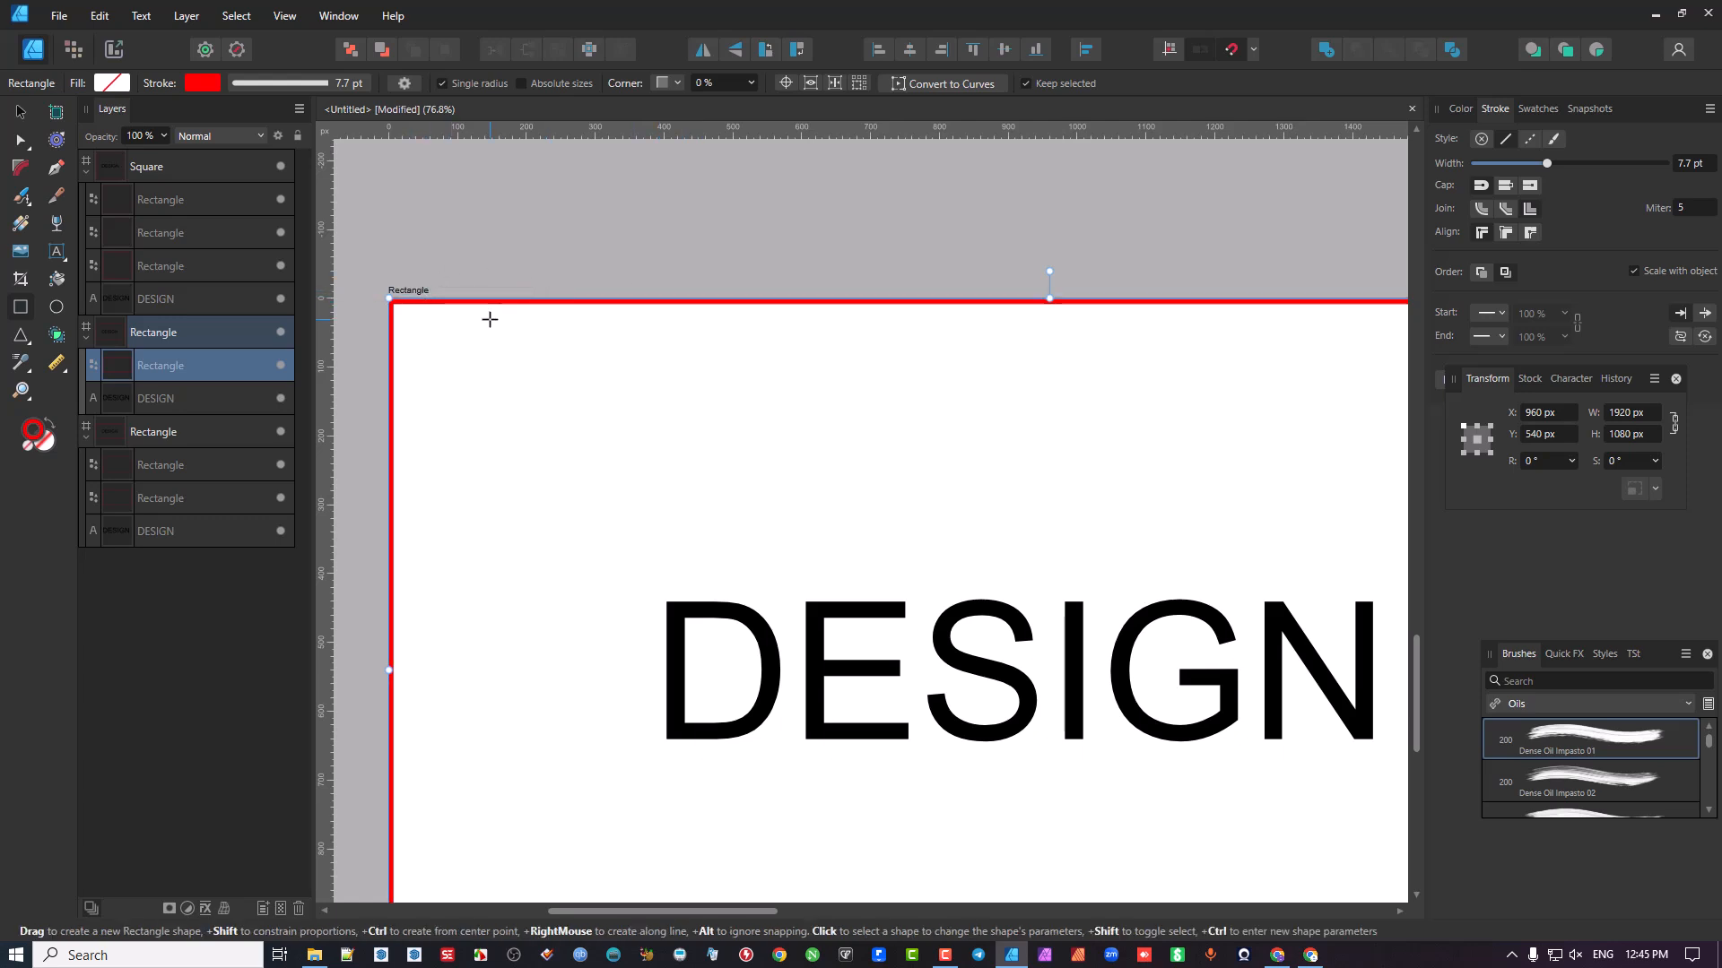
scroll(527, 335, down, 3)
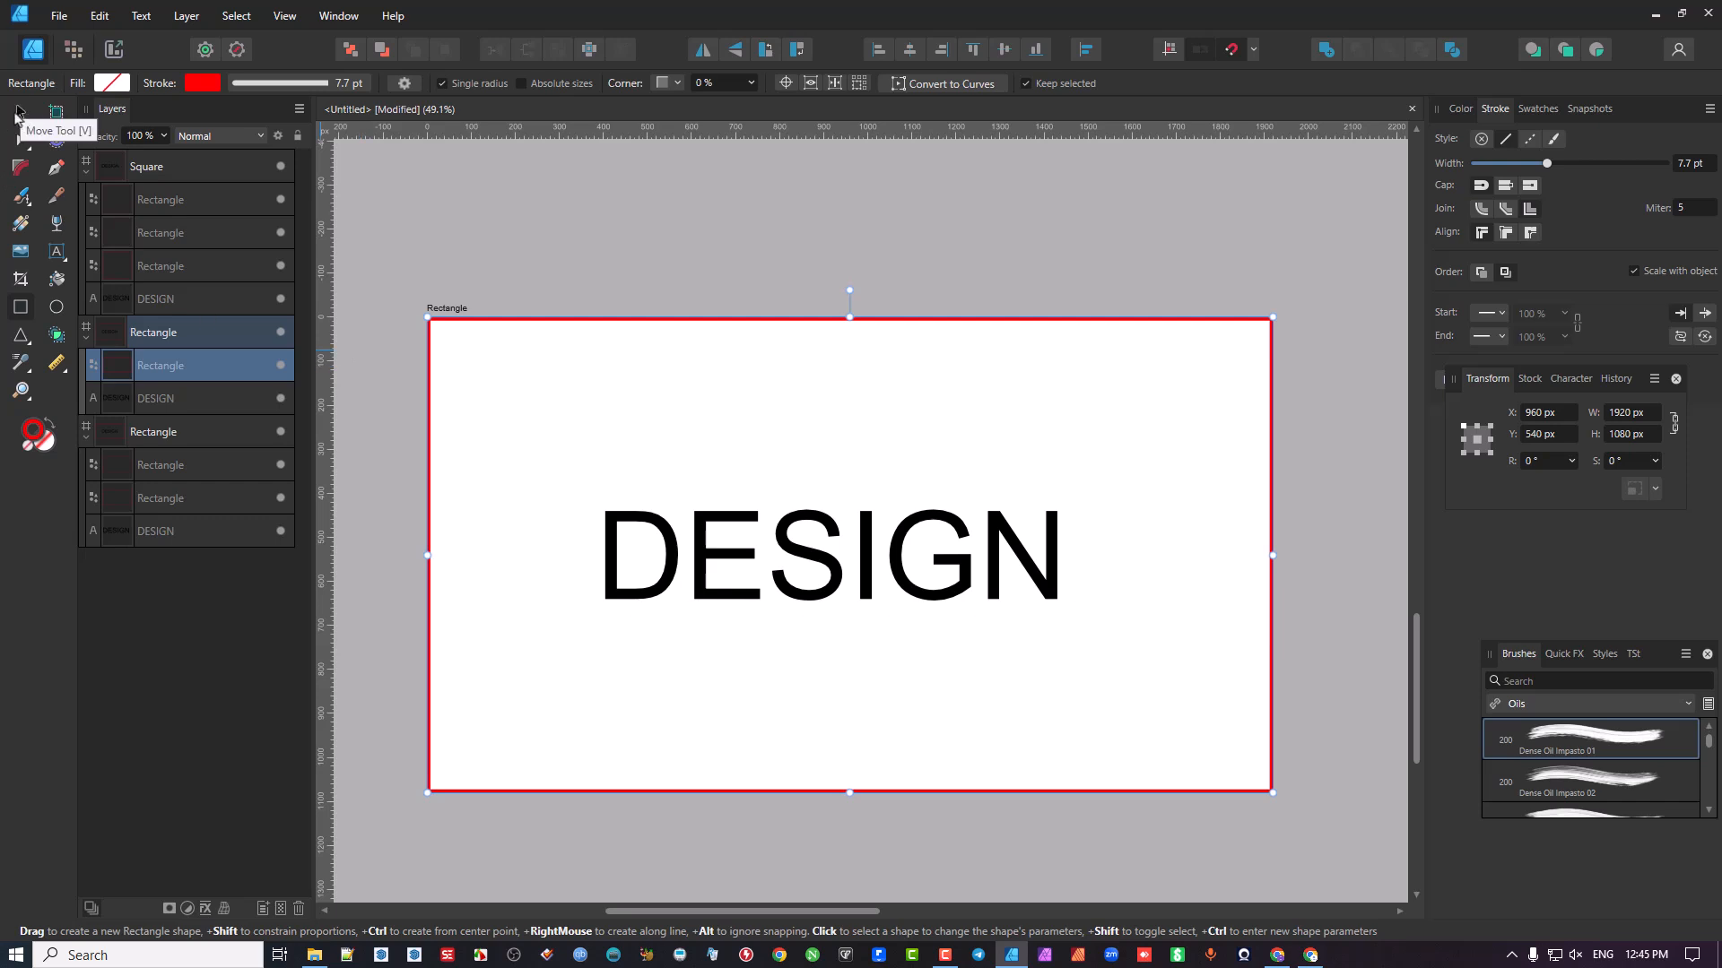
Step: Duplicate the border rectangle in place and scale the copy proportionally around its centre to about 1653 × 930 px
click(19, 112)
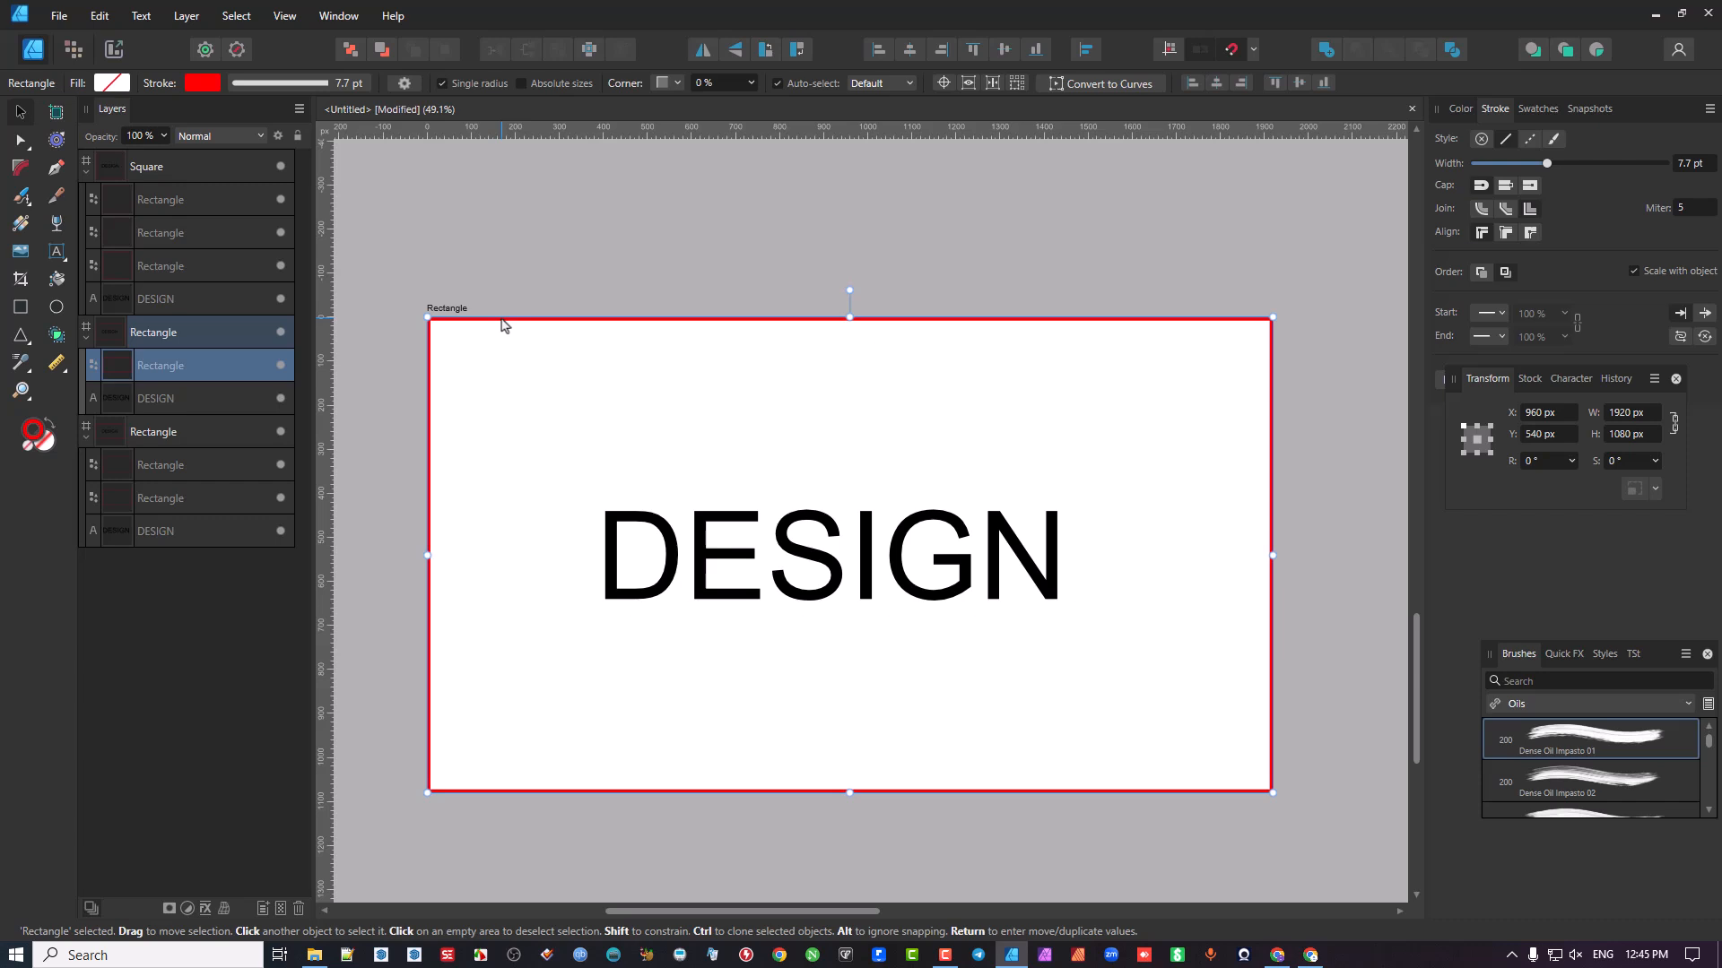
key(ctrl+c)
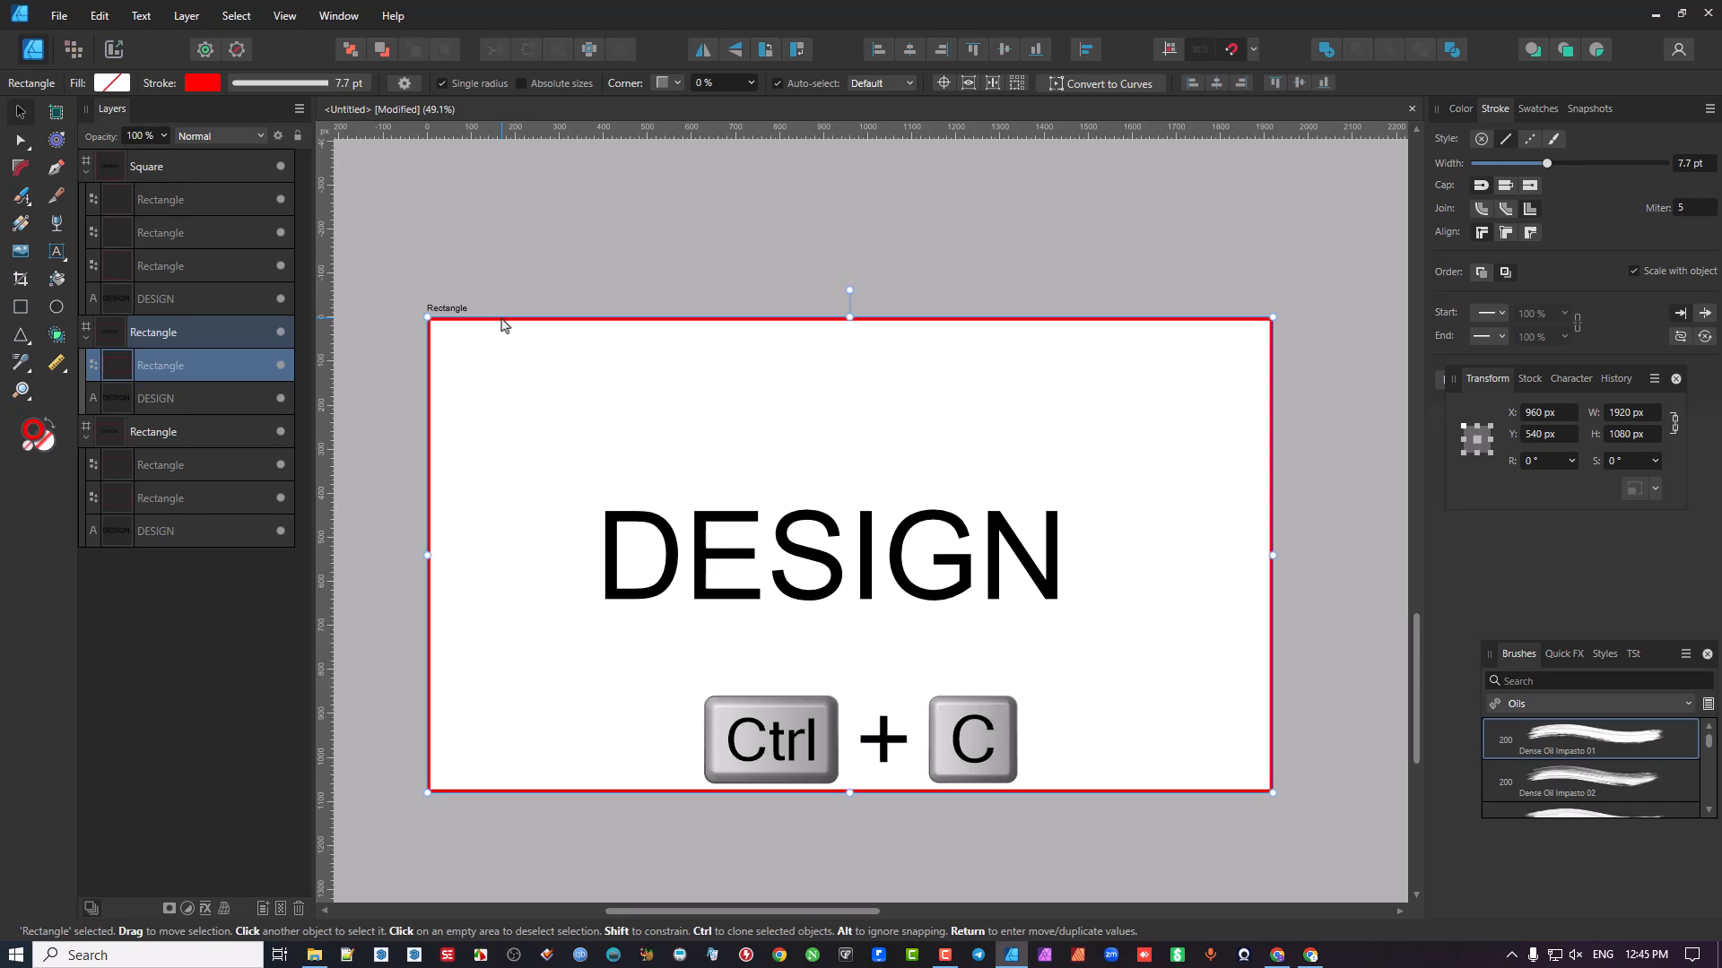
key(ctrl+v)
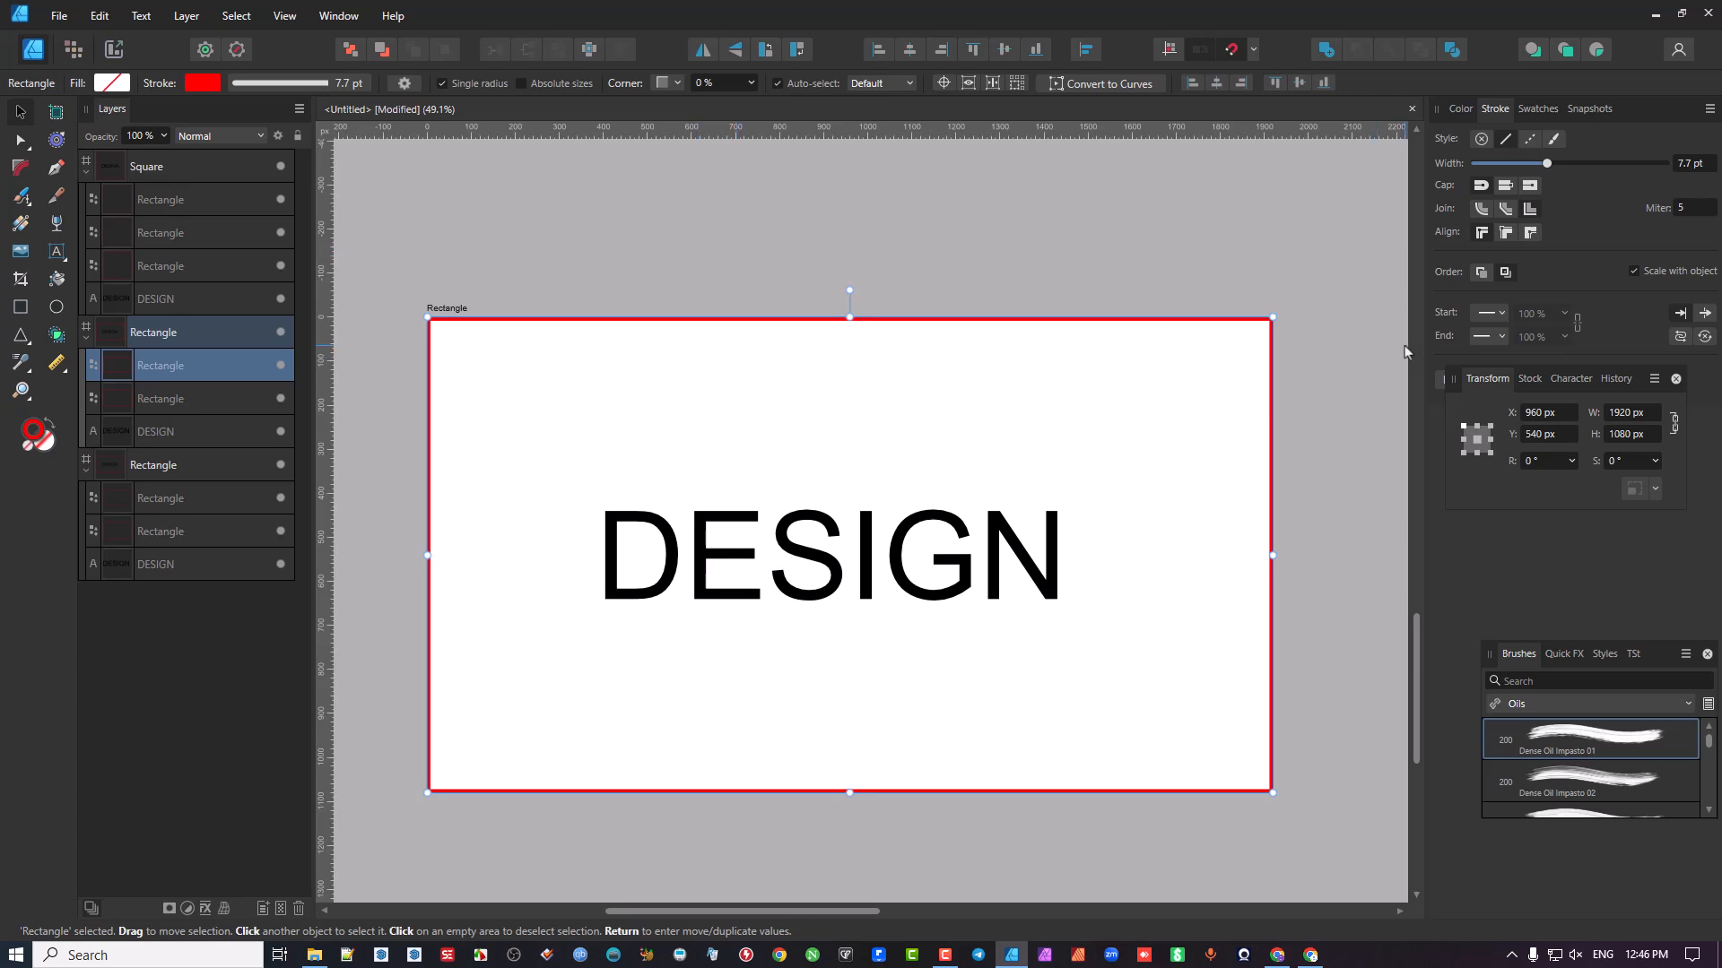
key(ctrl+shift+alt)
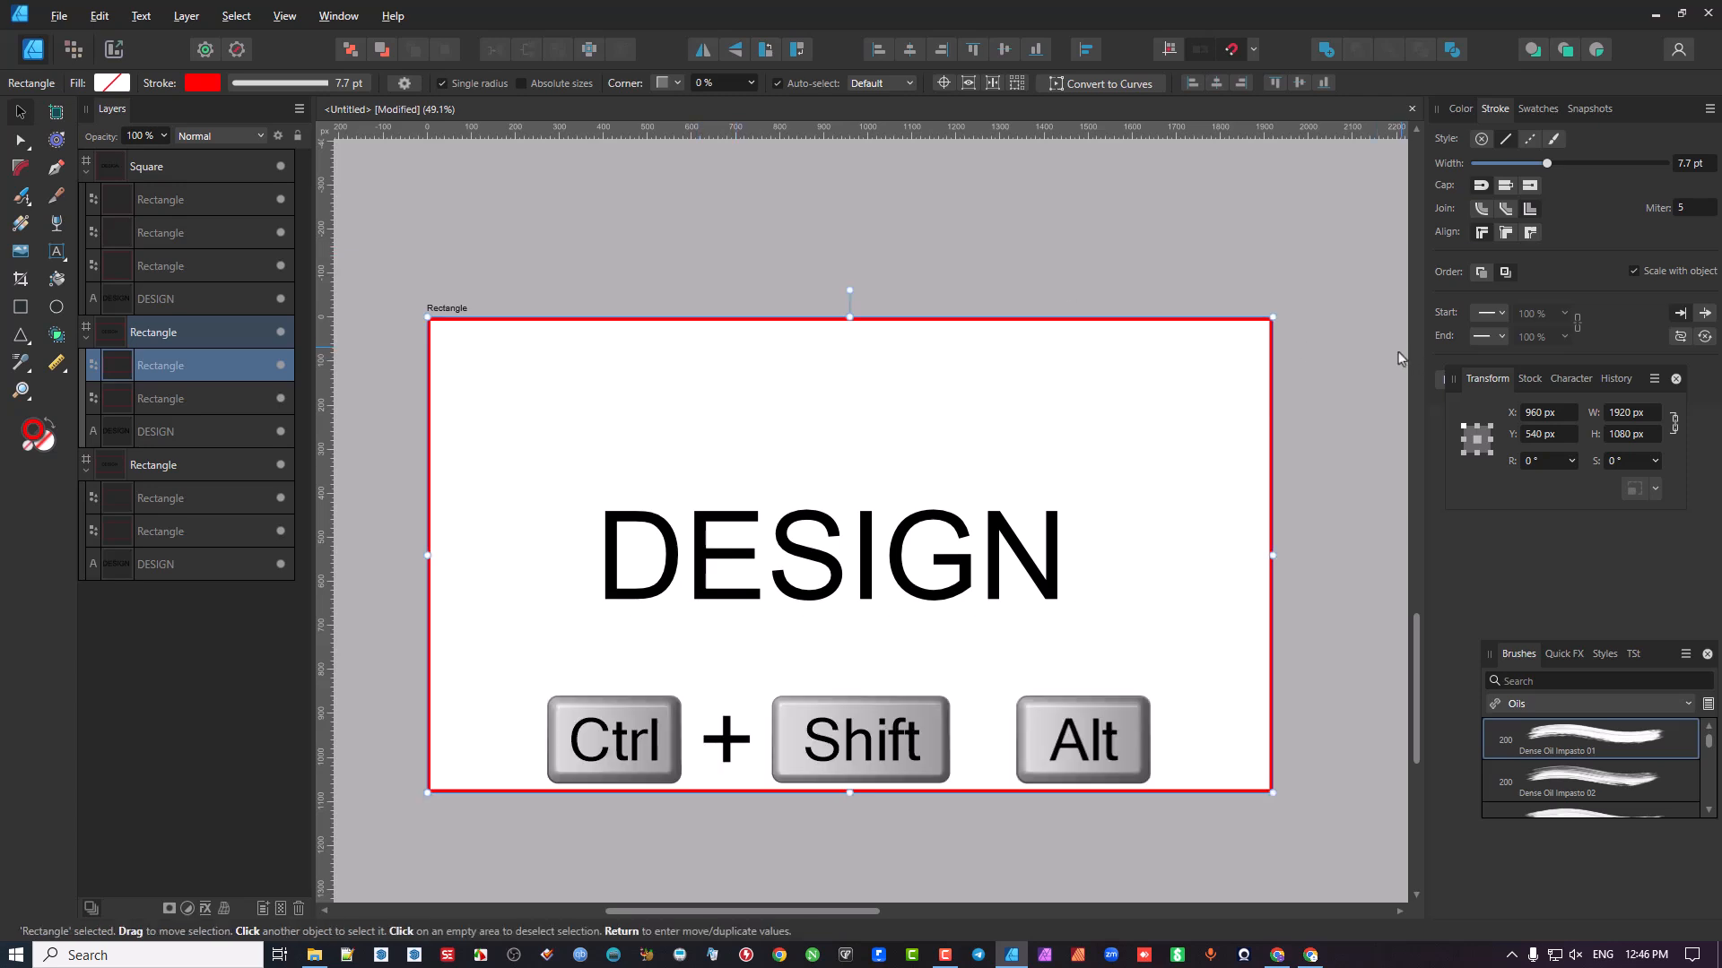
key(ctrl+shift)
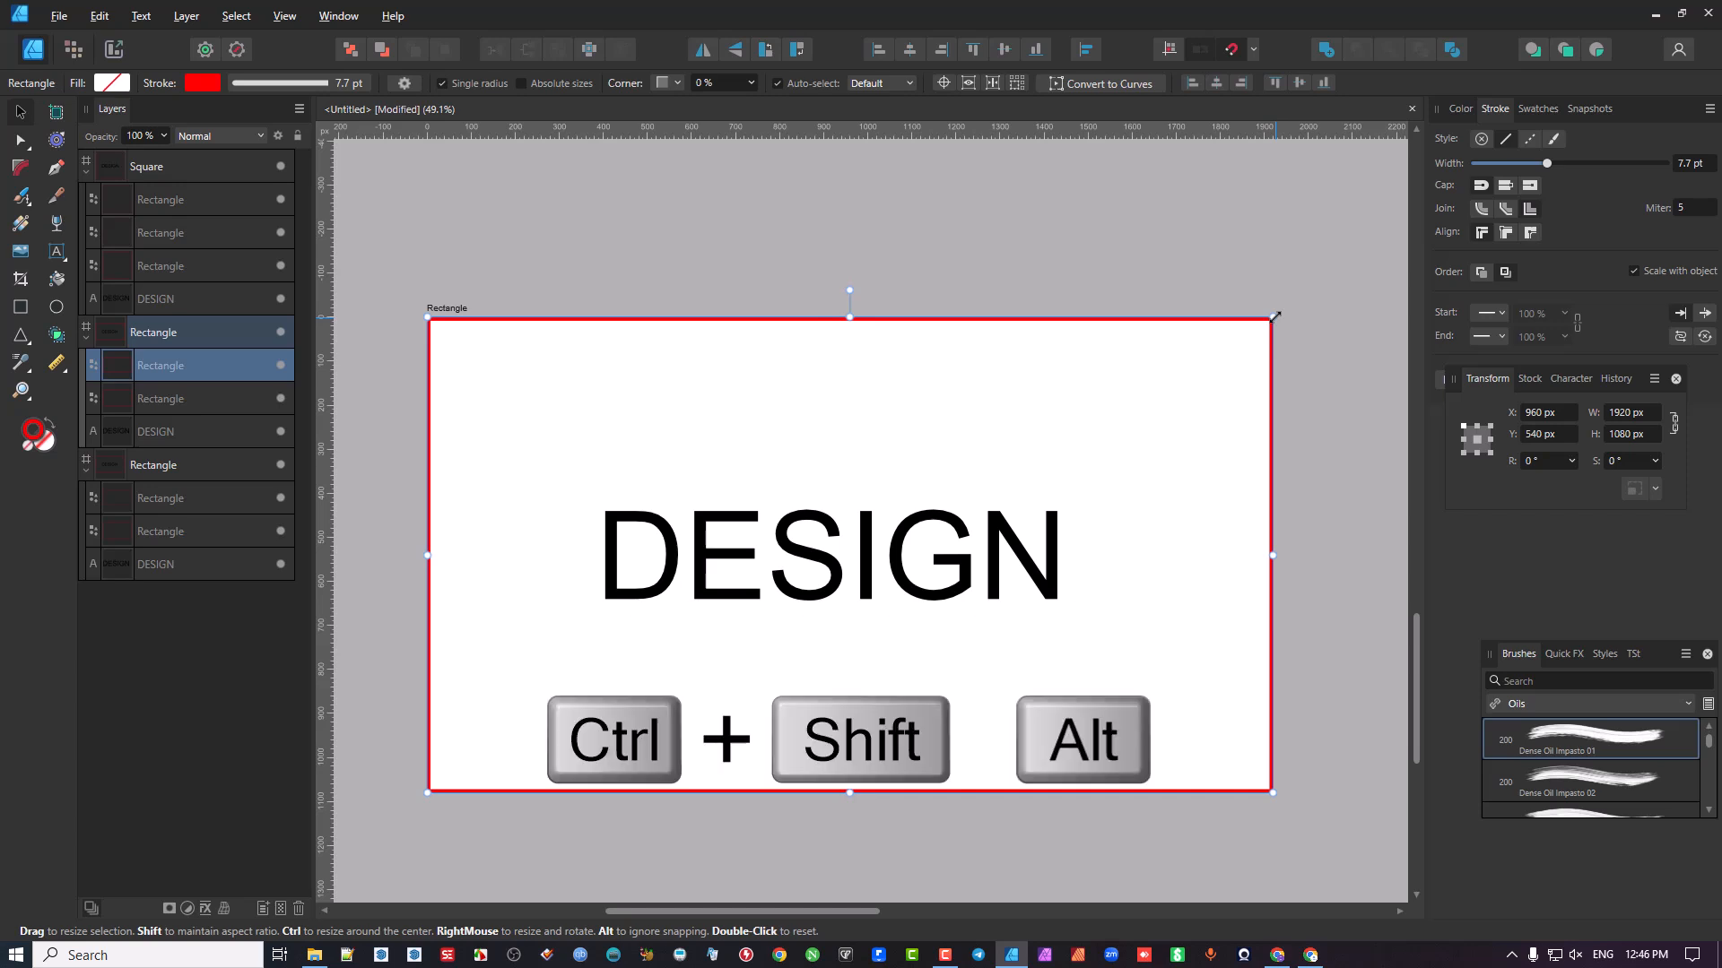
mouse_move(1275, 315)
mouse_down()
mouse_move(1212, 381)
mouse_move(1094, 451)
mouse_move(1267, 348)
mouse_move(1243, 368)
mouse_up()
mouse_move(1153, 416)
mouse_down()
mouse_move(1126, 431)
mouse_move(1236, 385)
mouse_up()
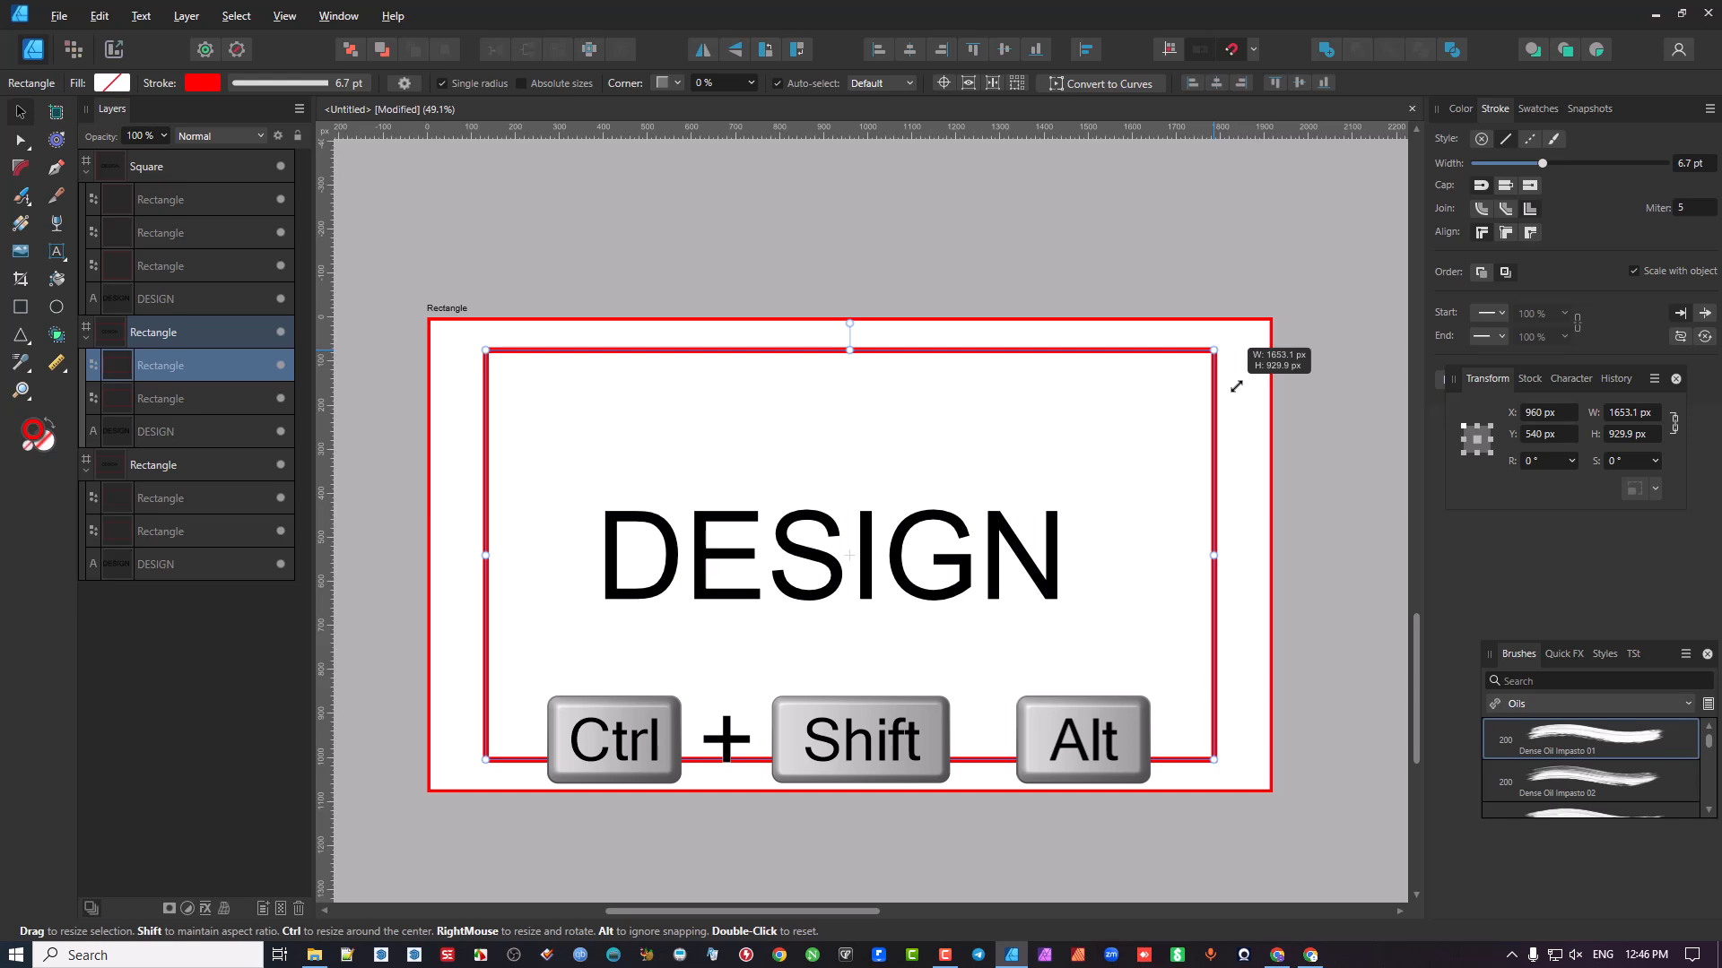
drag(1236, 386, 1236, 386)
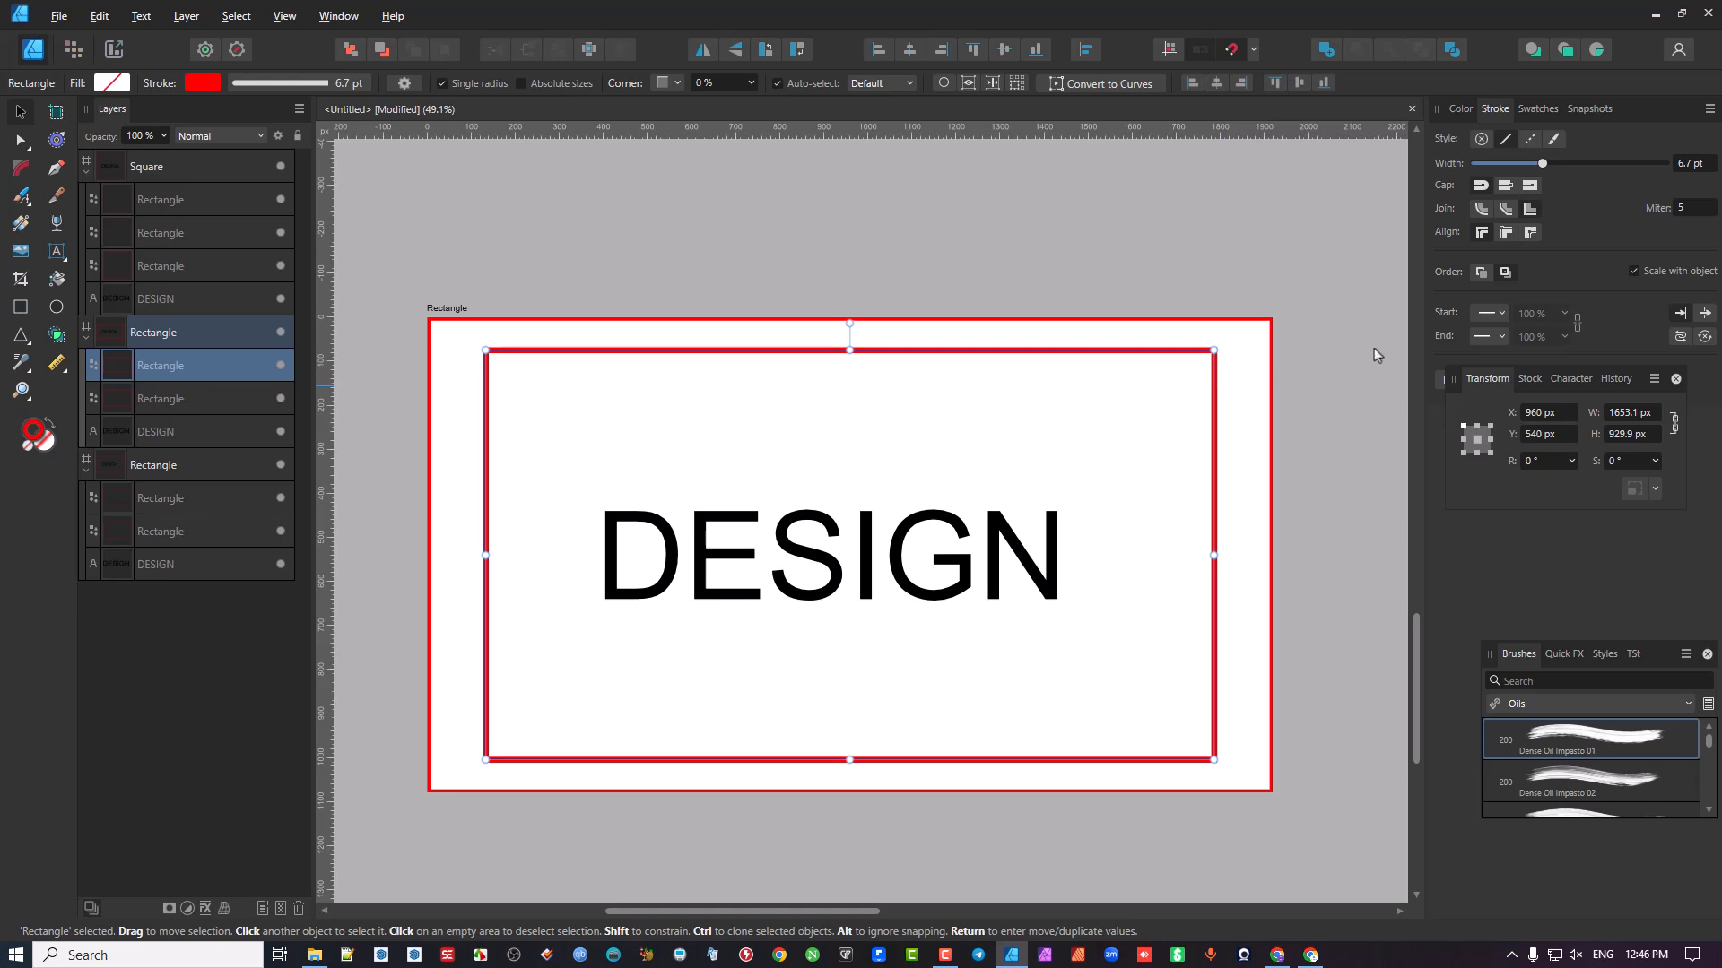
Step: Set the inner border rectangle's stroke width to 2 pt and deselect it
click(1699, 165)
text(2)
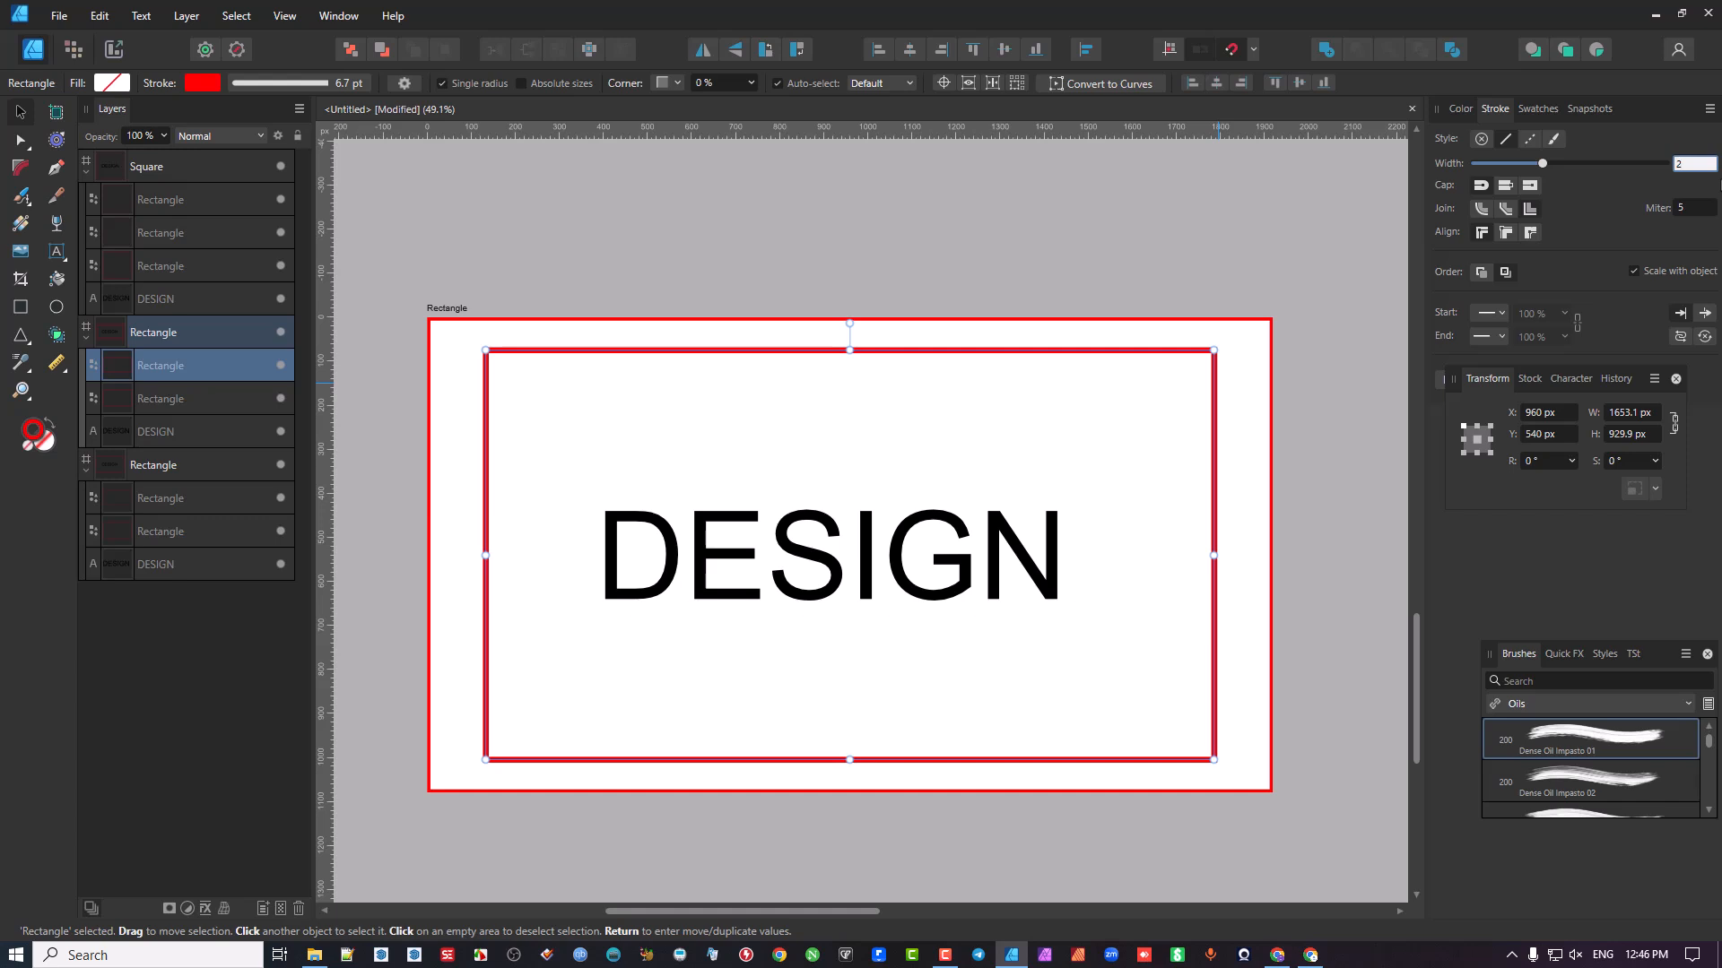
key(Return)
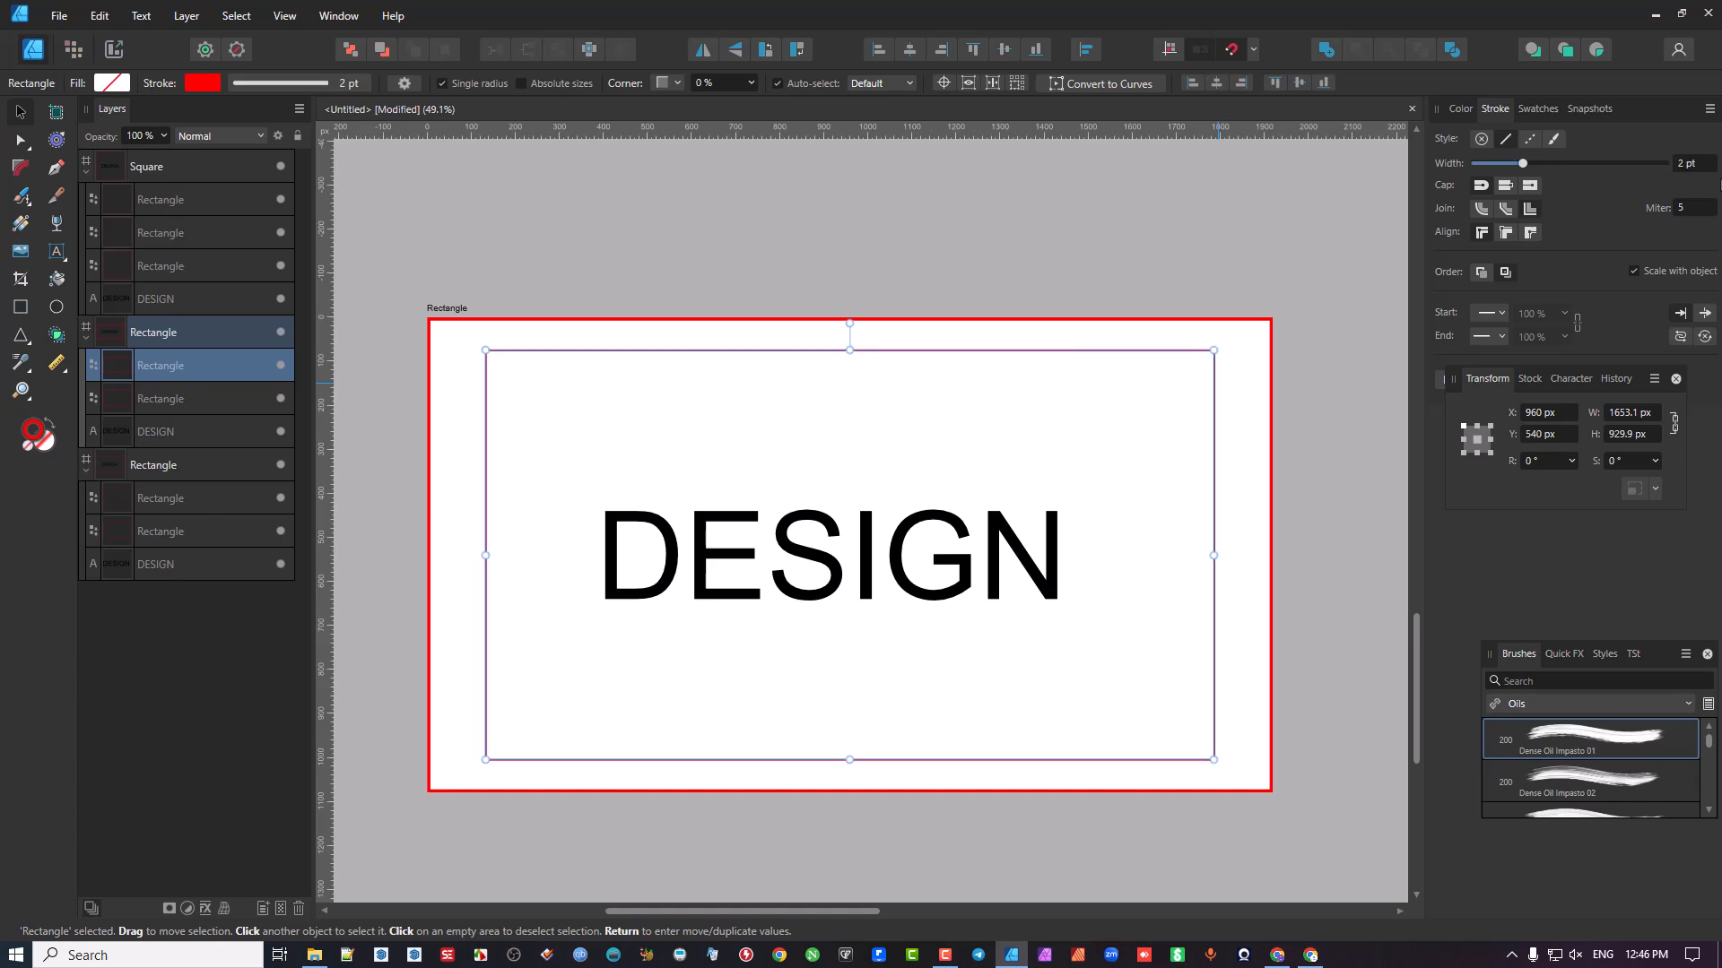
click(1094, 281)
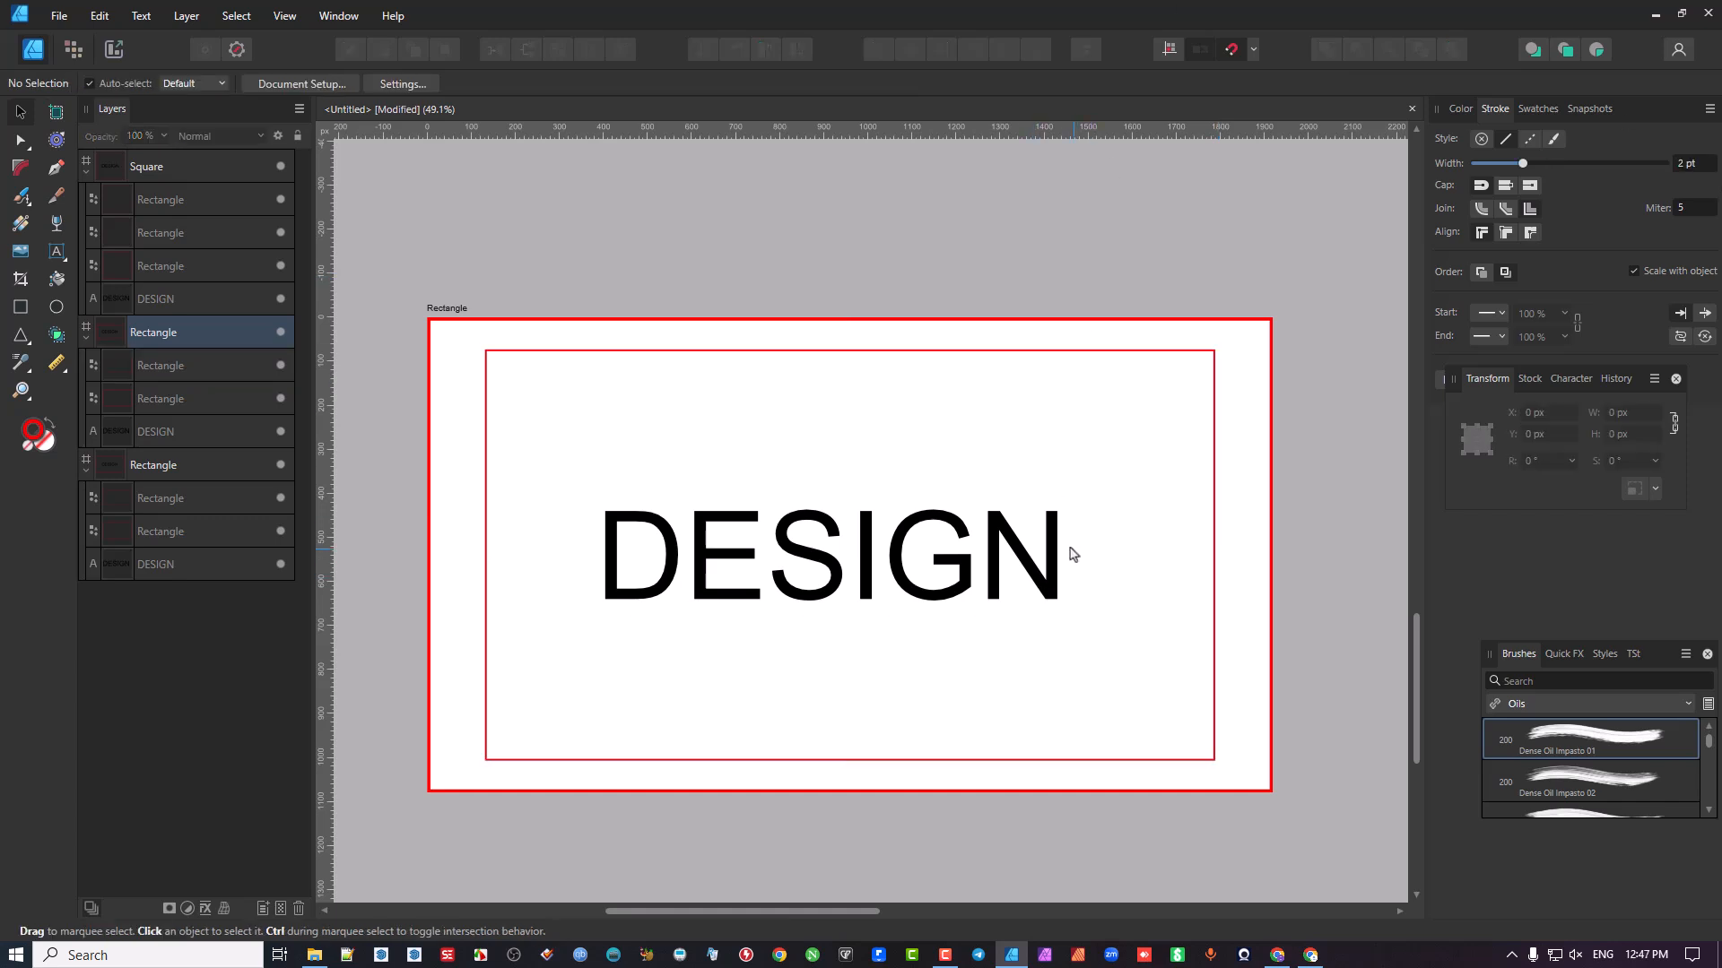
Step: Compare the inner border's spacing on the lower Rectangle artboard with the borders on the upper Rectangle and Square artboards
click(916, 350)
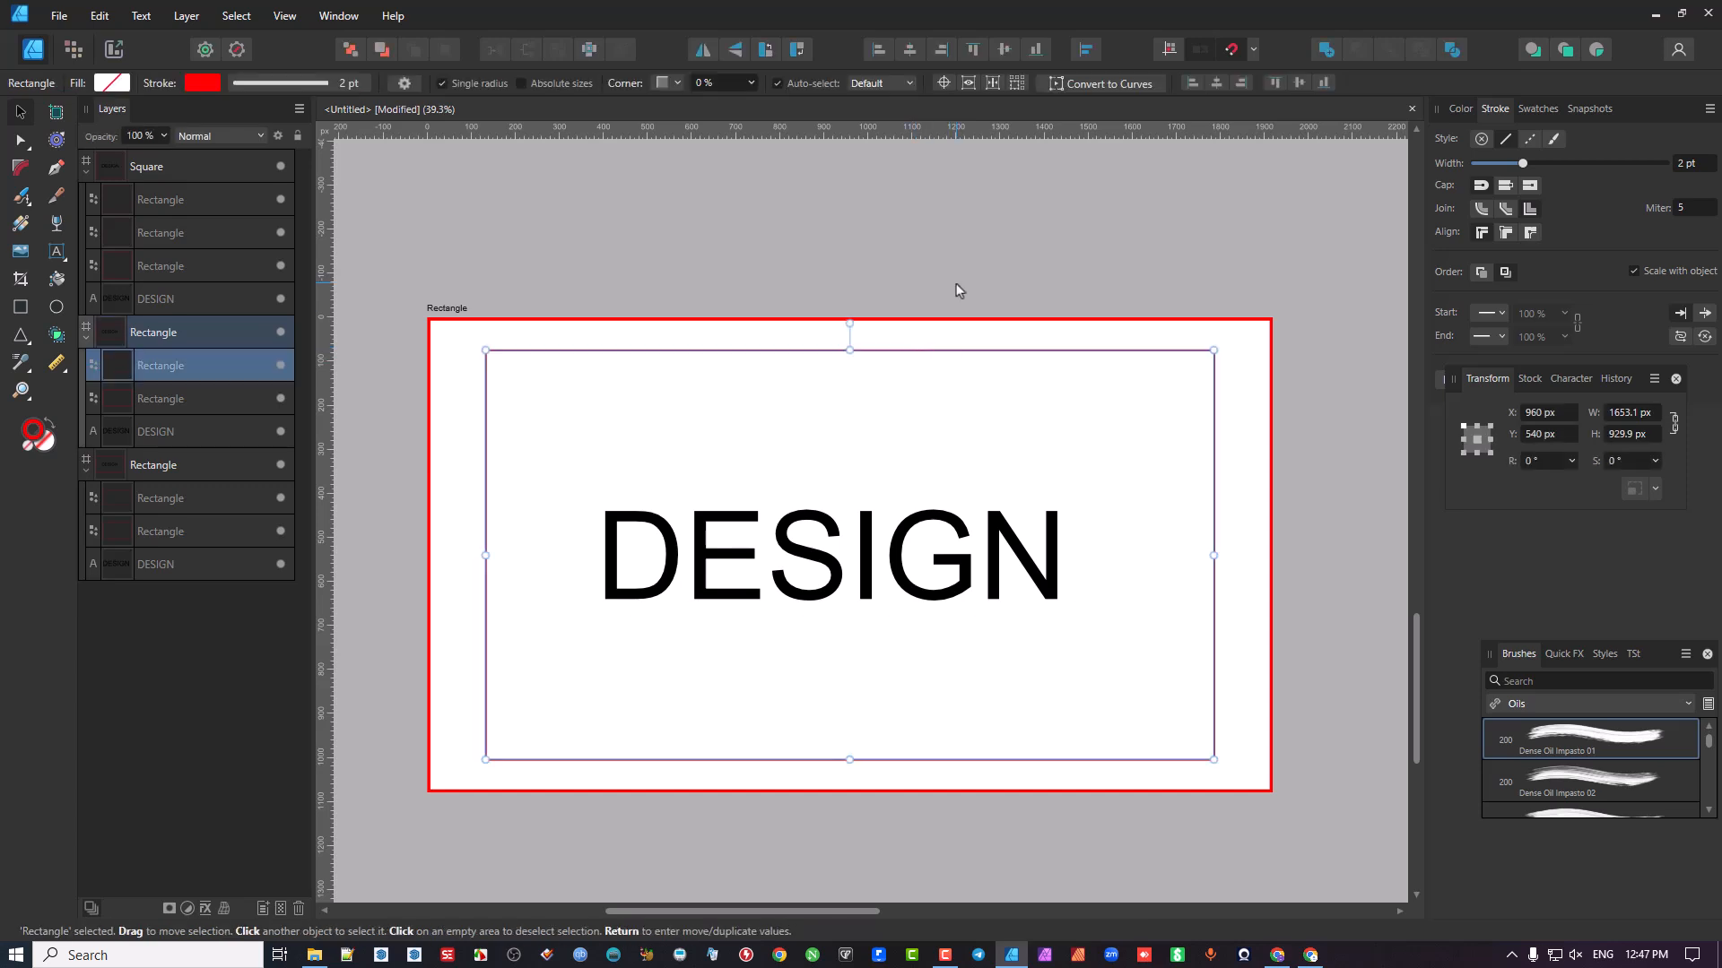
ctrl+scroll(957, 269, down, 1)
scroll(852, 739, up, 5)
scroll(807, 610, down, 5)
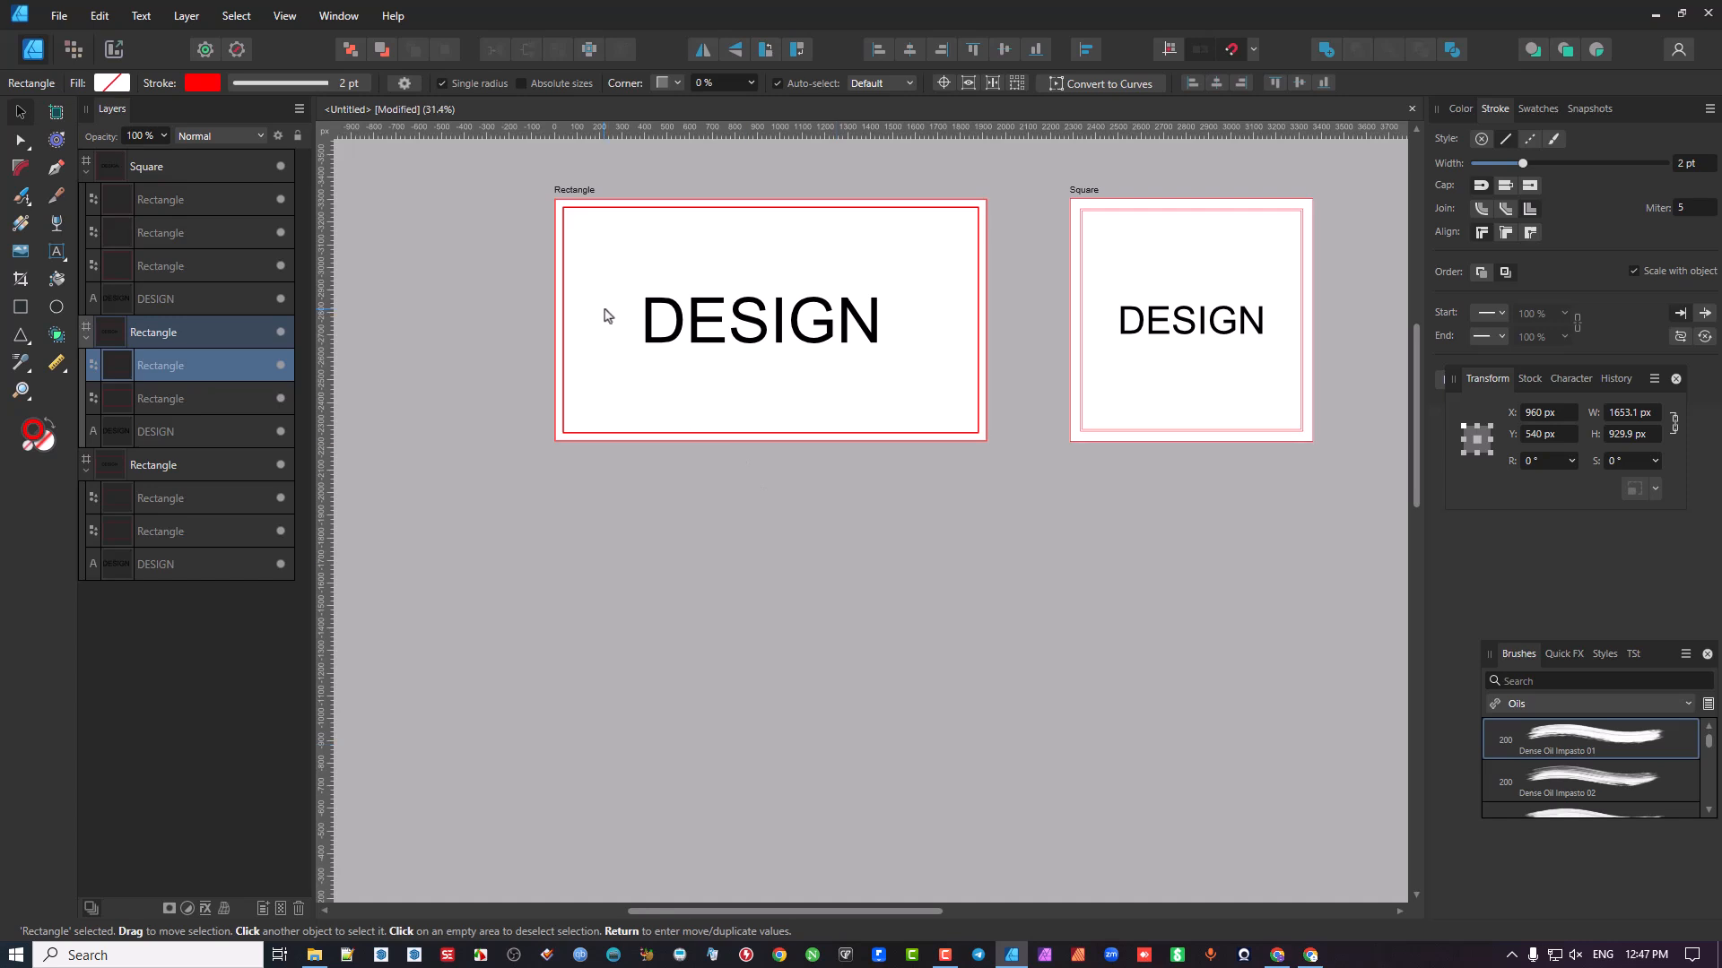
ctrl+scroll(610, 421, up, 2)
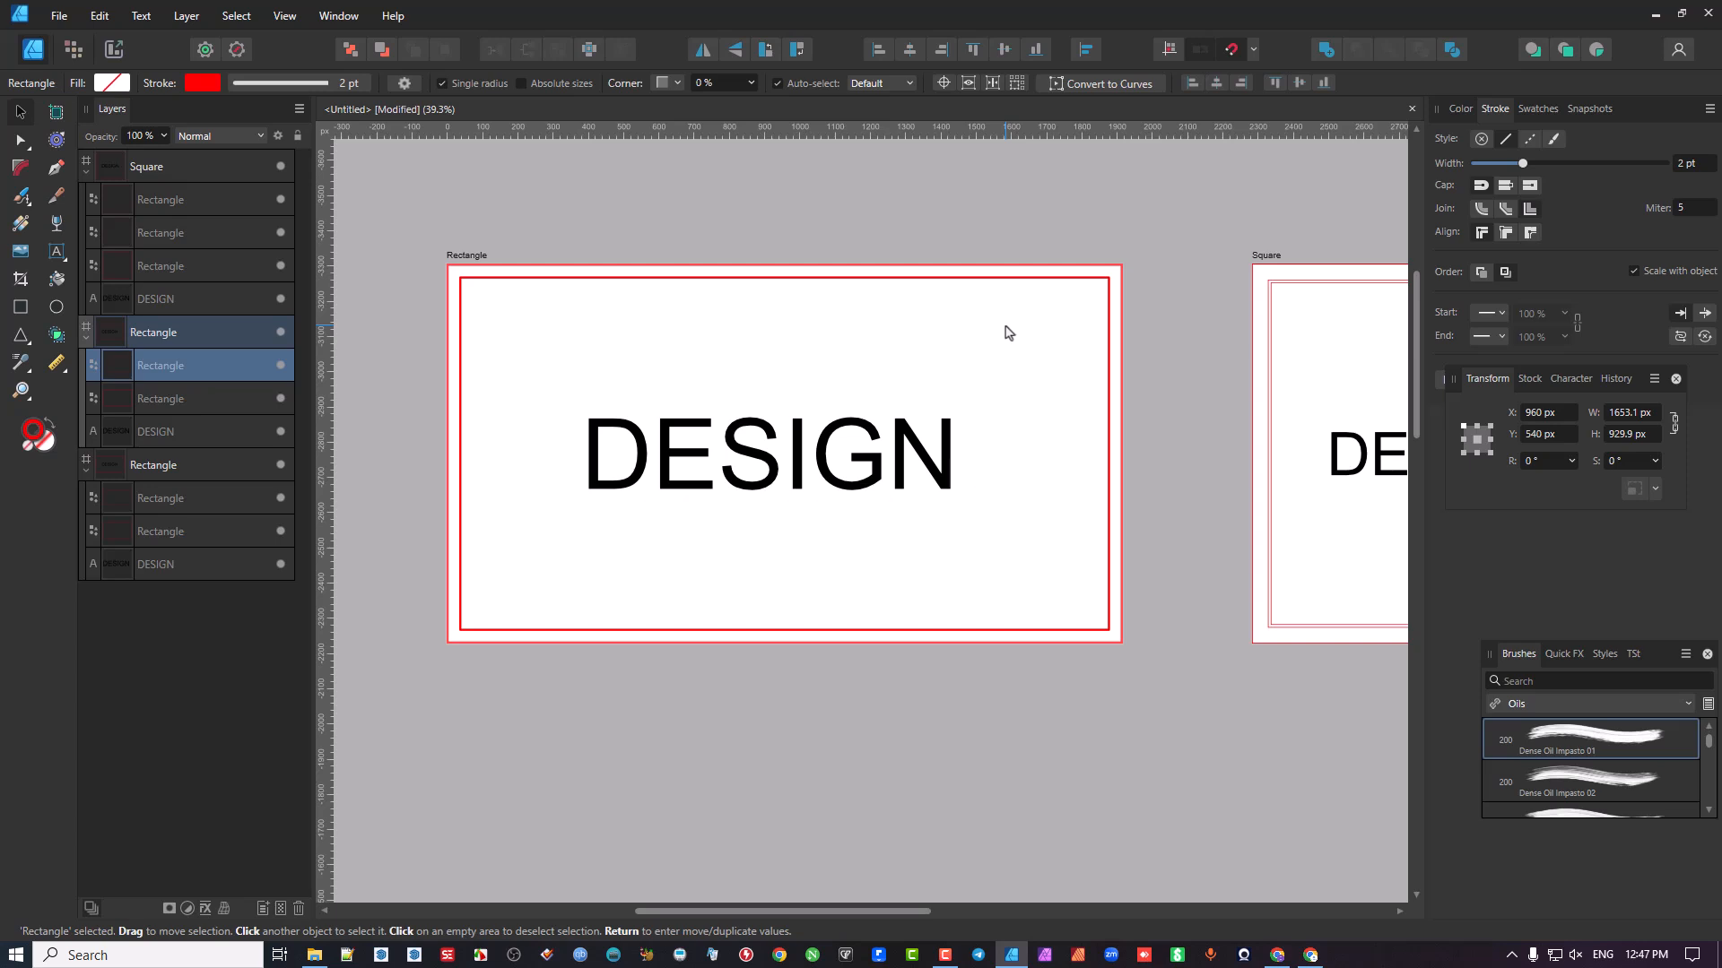
scroll(1091, 437, down, 3)
drag(1091, 438, 1002, 168)
scroll(850, 716, up, 1)
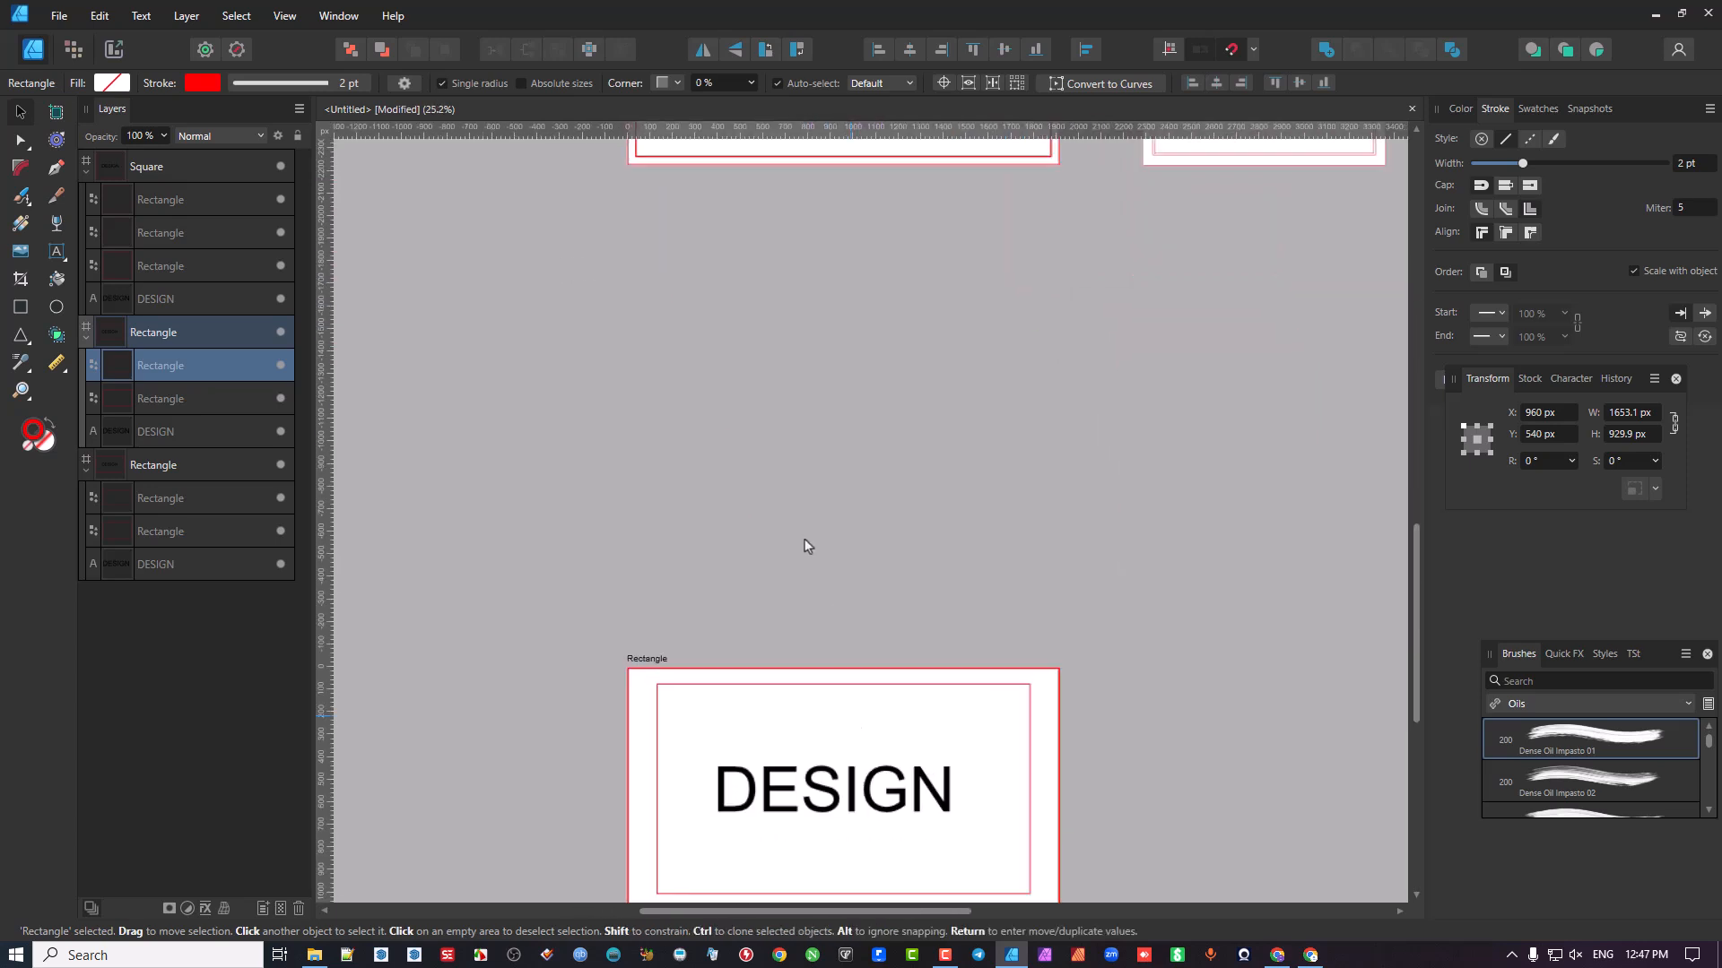
drag(850, 716, 806, 537)
scroll(798, 617, up, 3)
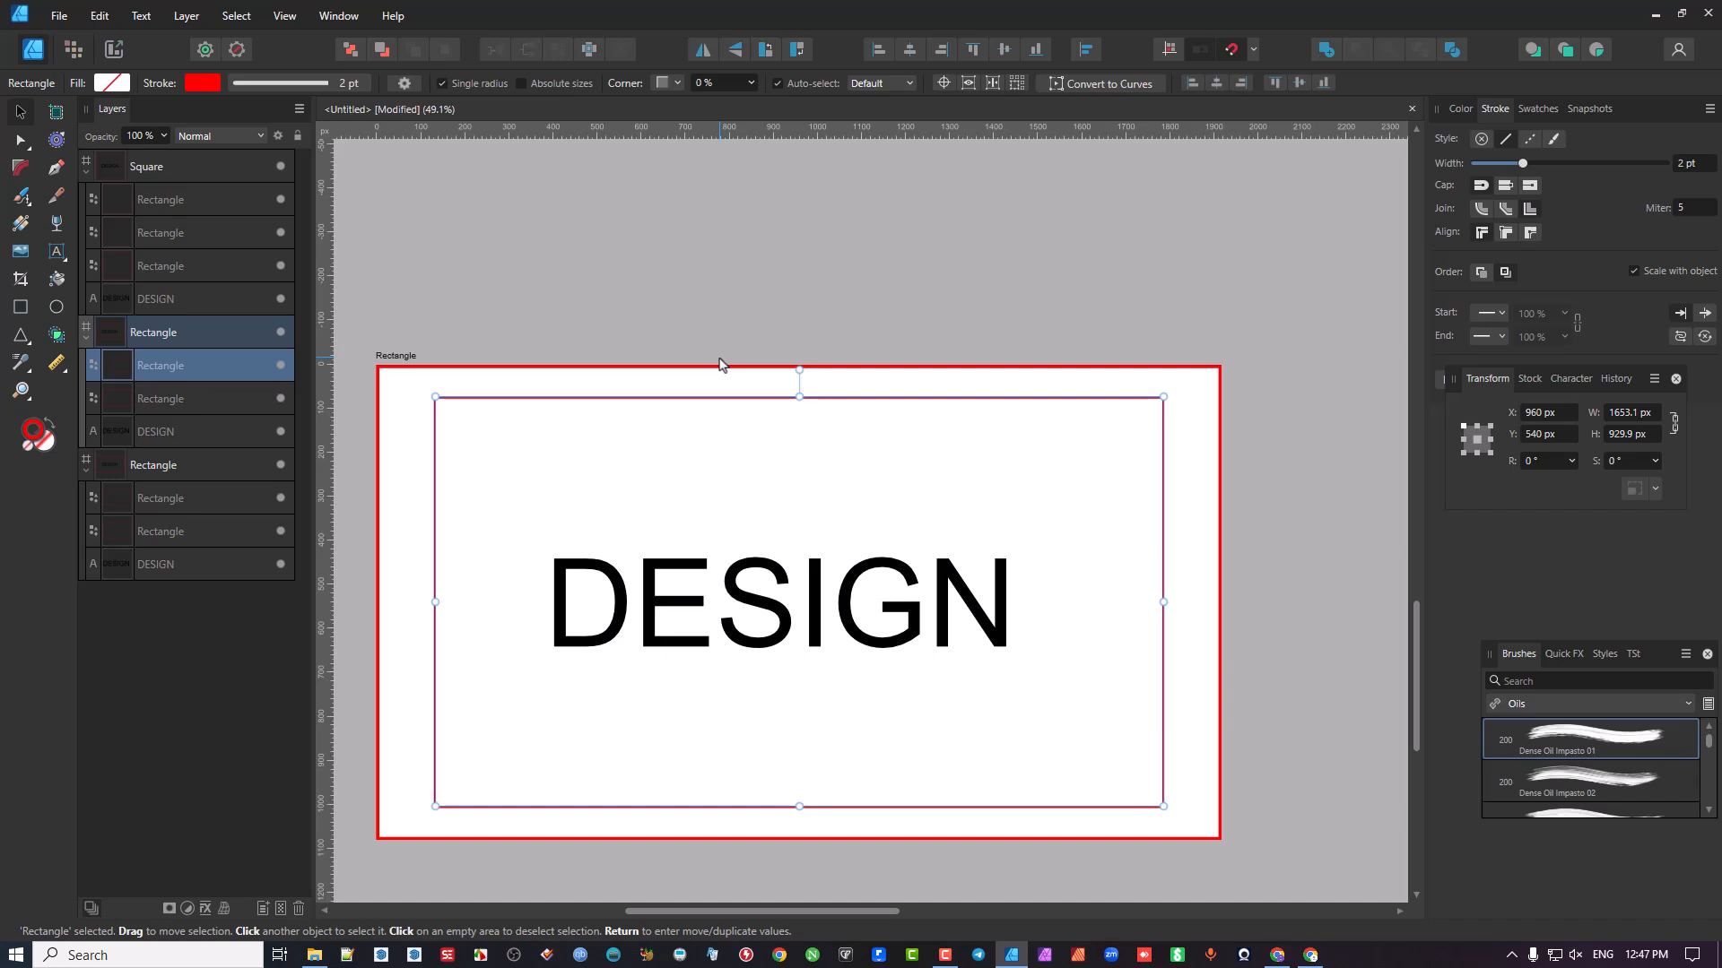
Step: Delete the two inner border rectangles from the Square artboard, keeping its outer border
drag(1012, 391, 453, 763)
scroll(515, 638, down, 3)
drag(666, 407, 741, 720)
scroll(835, 390, up, 5)
drag(839, 391, 719, 545)
scroll(718, 544, down, 2)
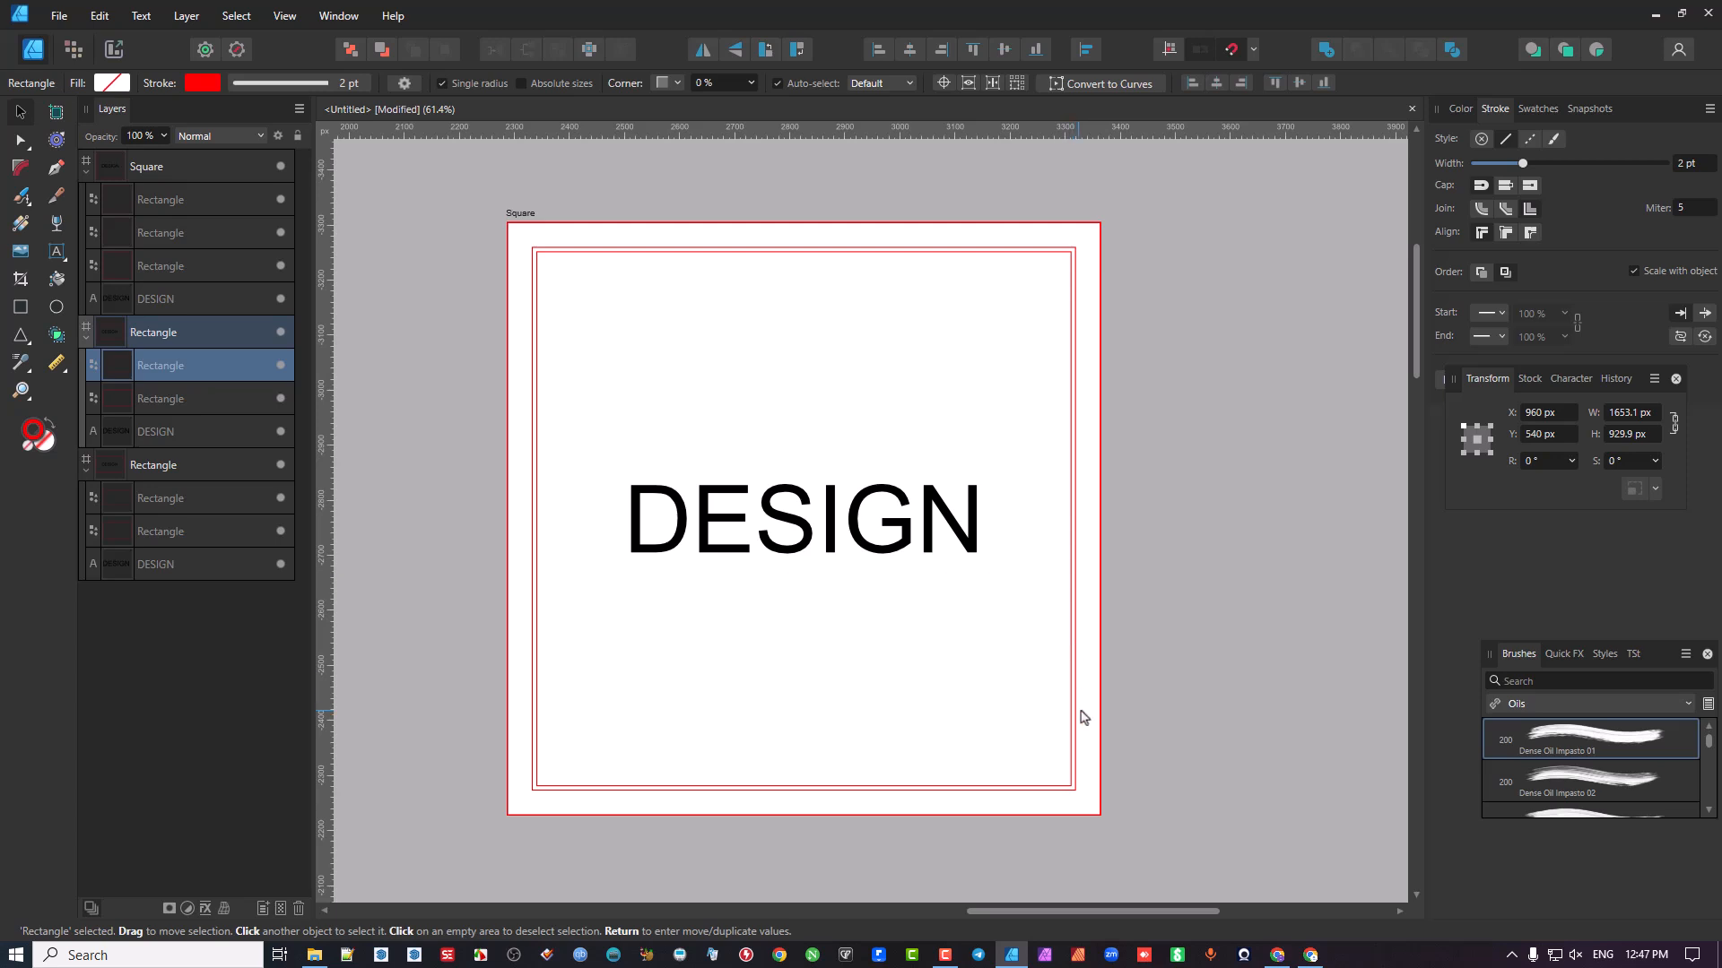
click(1077, 789)
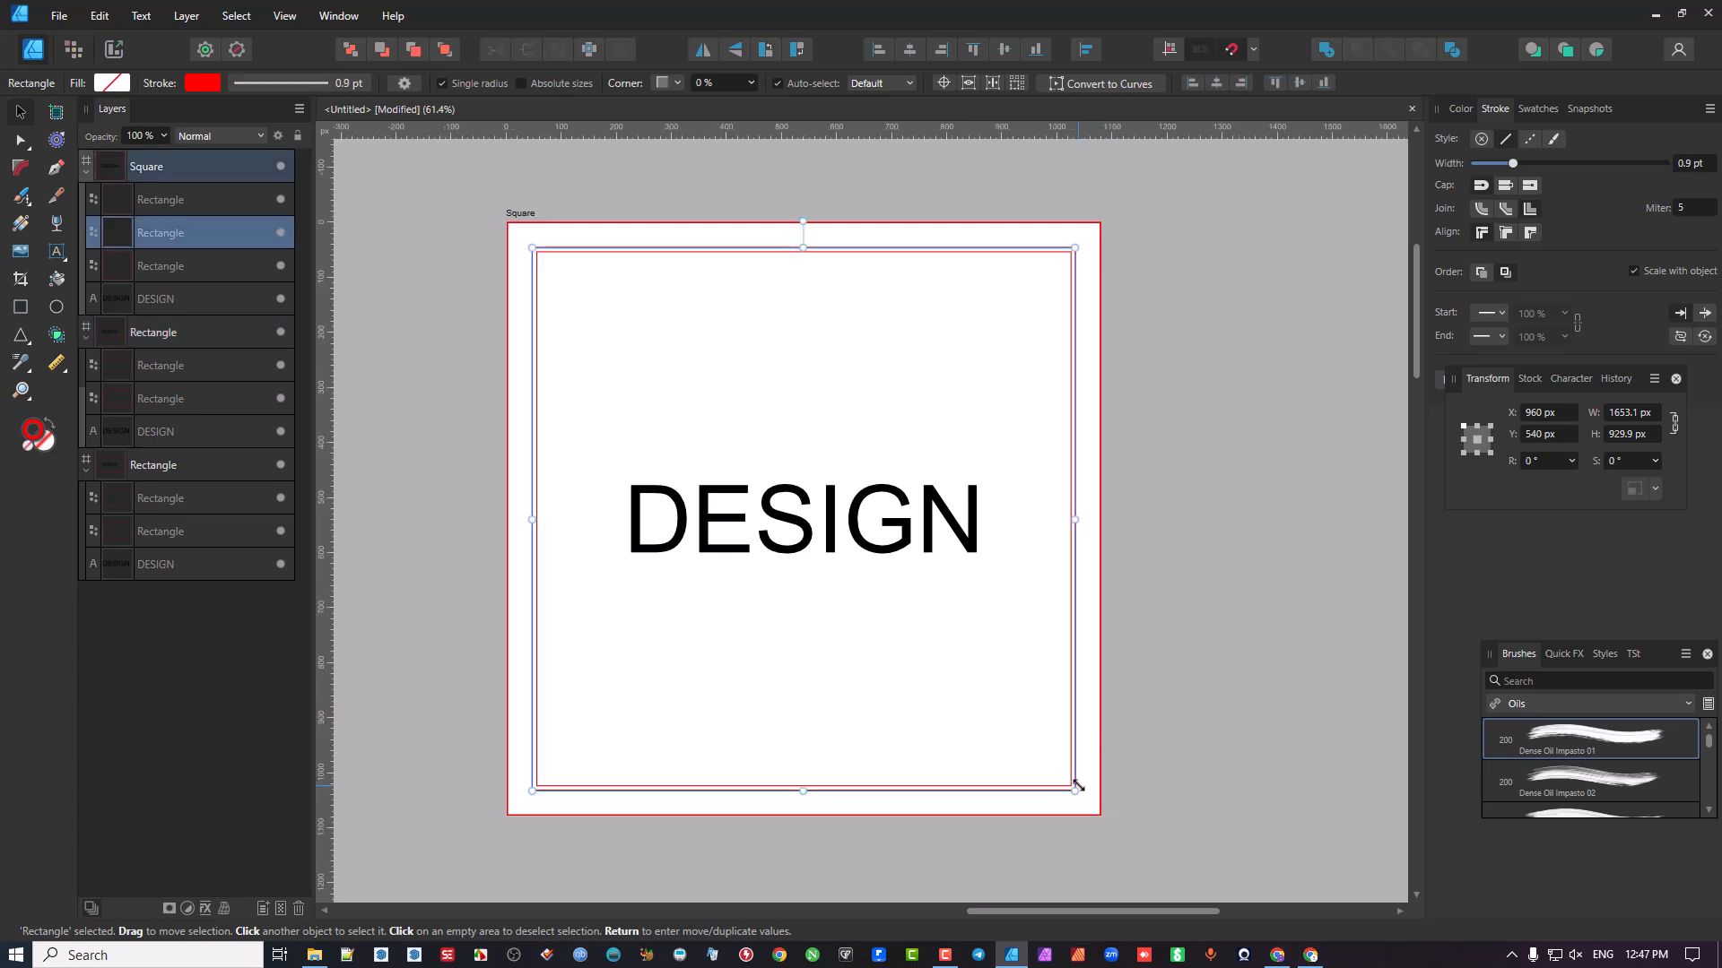
key(Delete)
key(Delete)
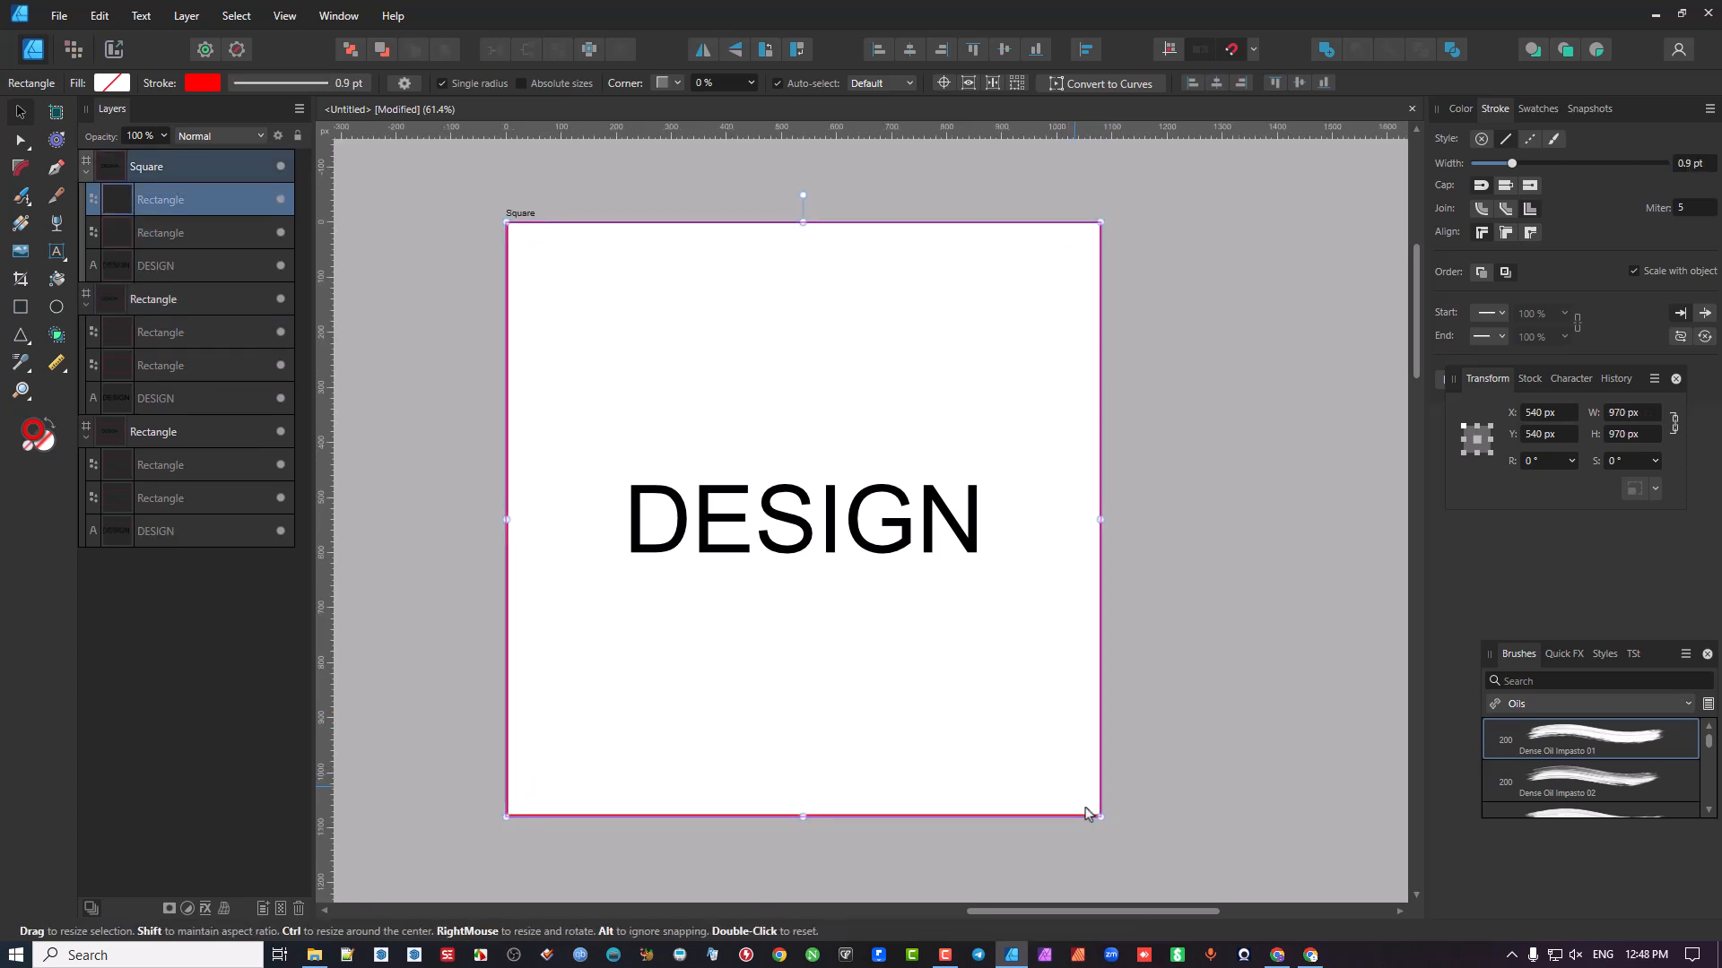
Step: Duplicate the Square artboard's outer border in place and scale the copy around its centre to about 829 × 829 px
key(ctrl+c)
key(ctrl+v)
mouse_move(1100, 817)
mouse_down()
mouse_move(1020, 731)
mouse_move(1033, 746)
mouse_up()
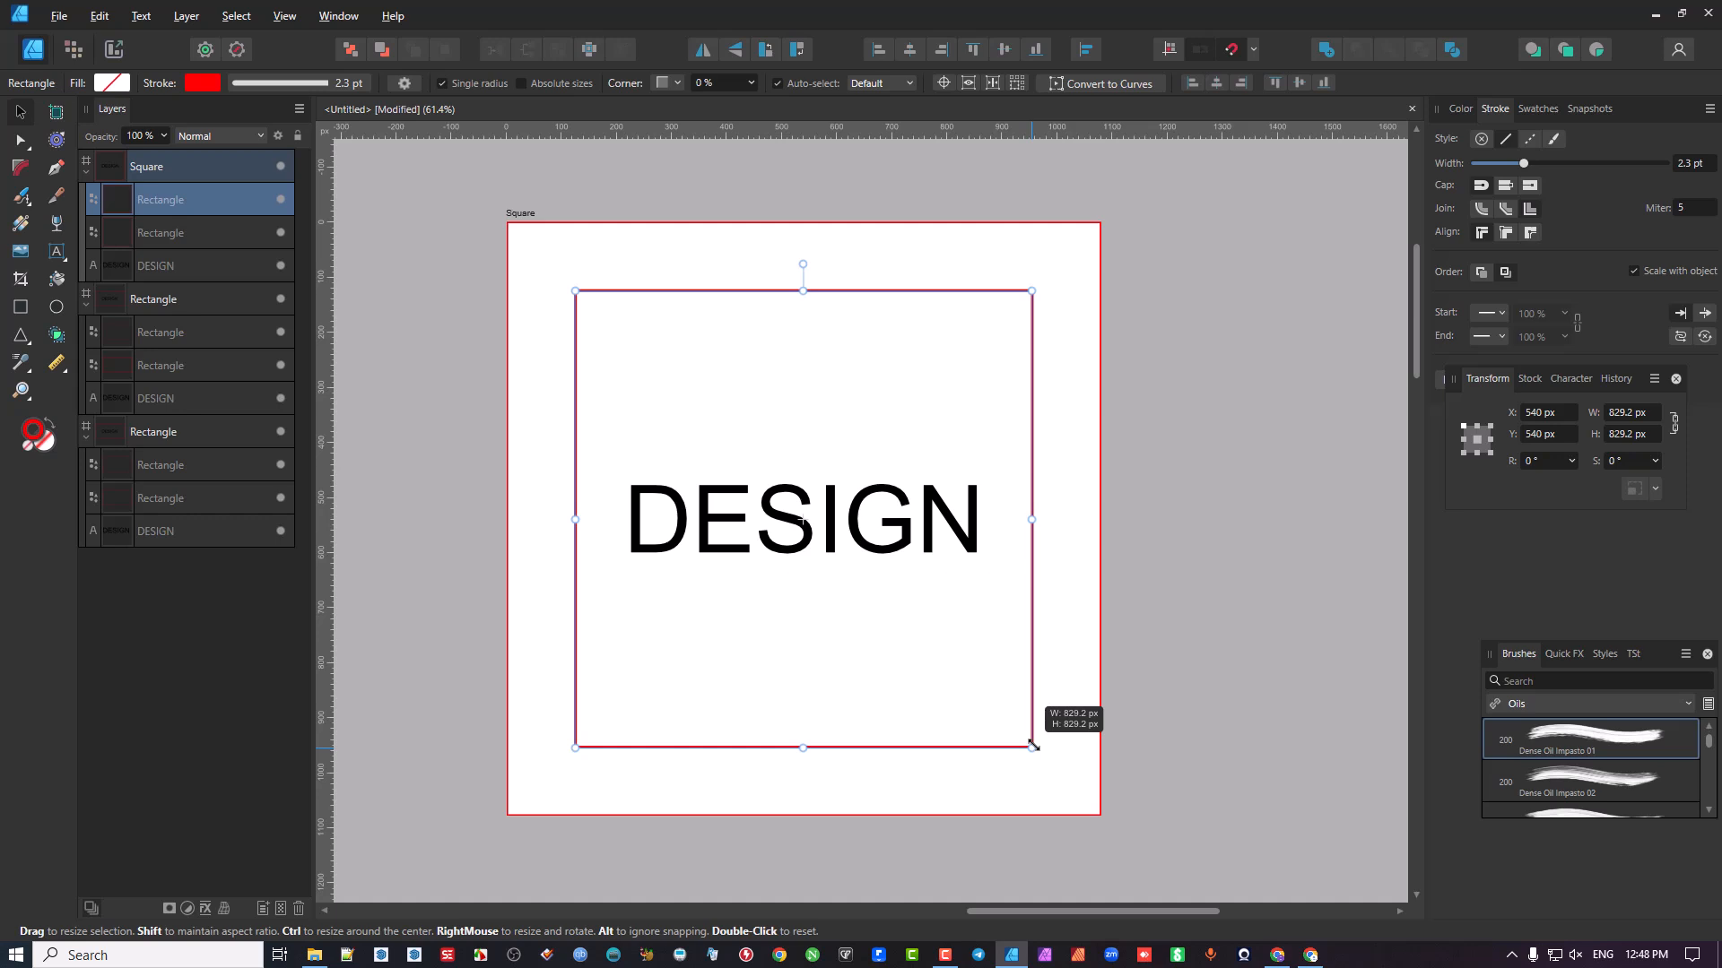
drag(1033, 746, 1033, 746)
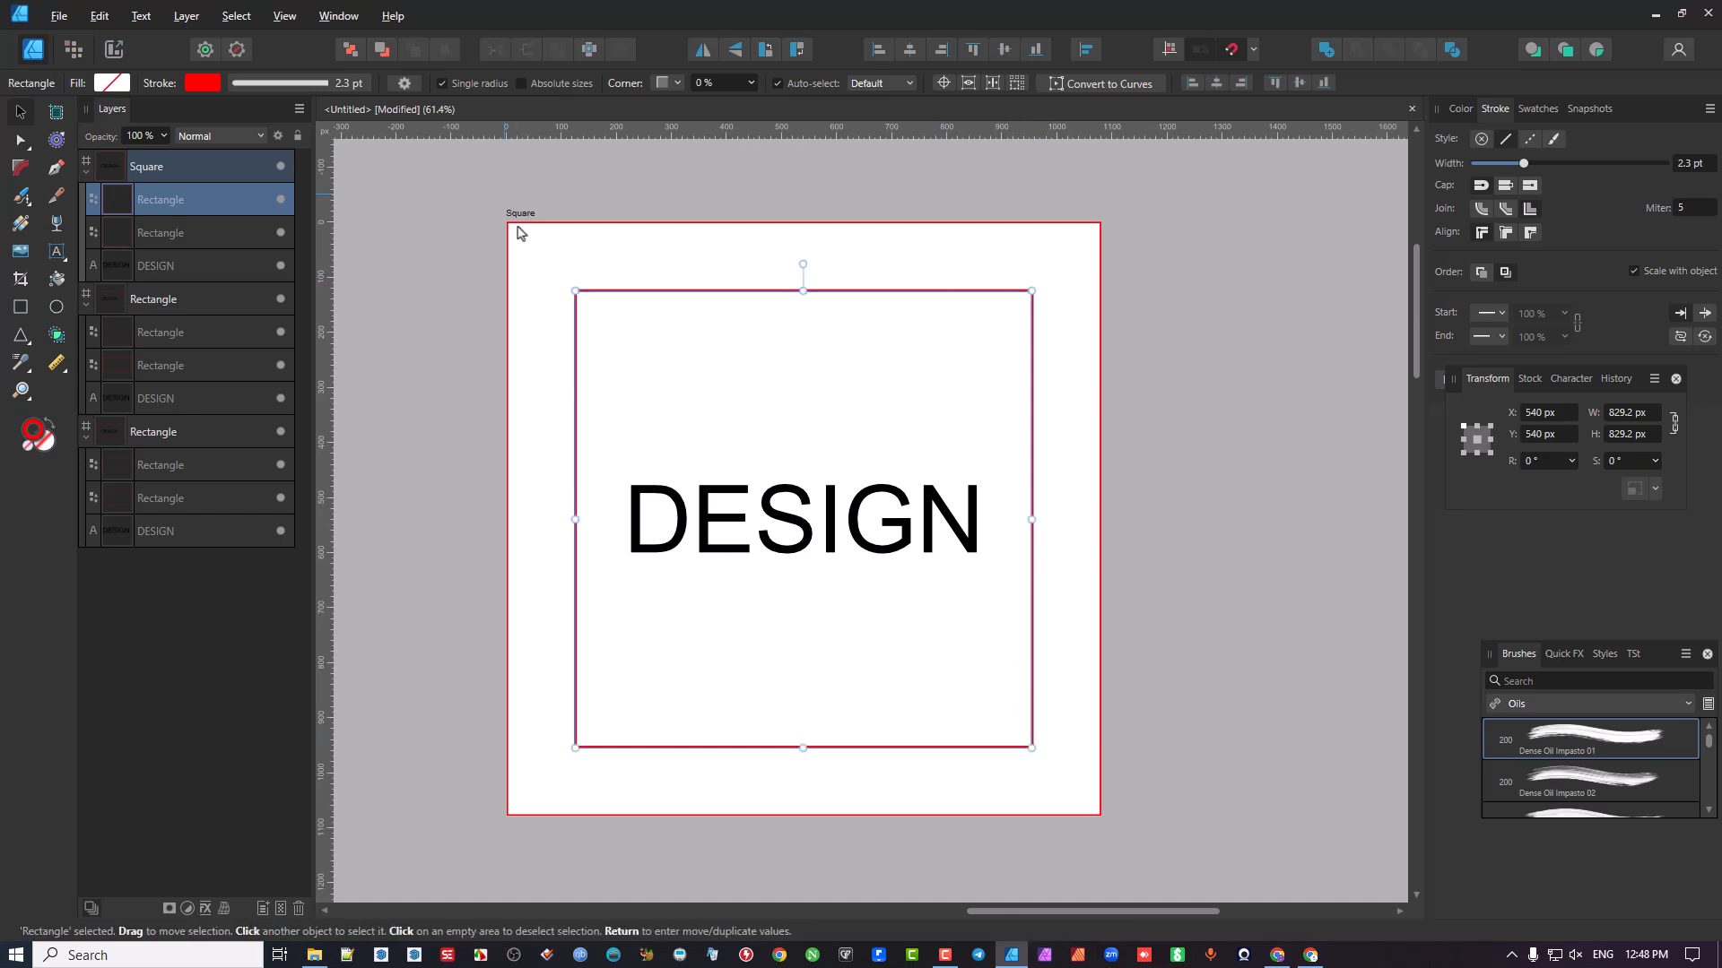
Step: Delete the inner border rectangle from the lower Rectangle artboard and clear the selection
scroll(611, 487, down, 4)
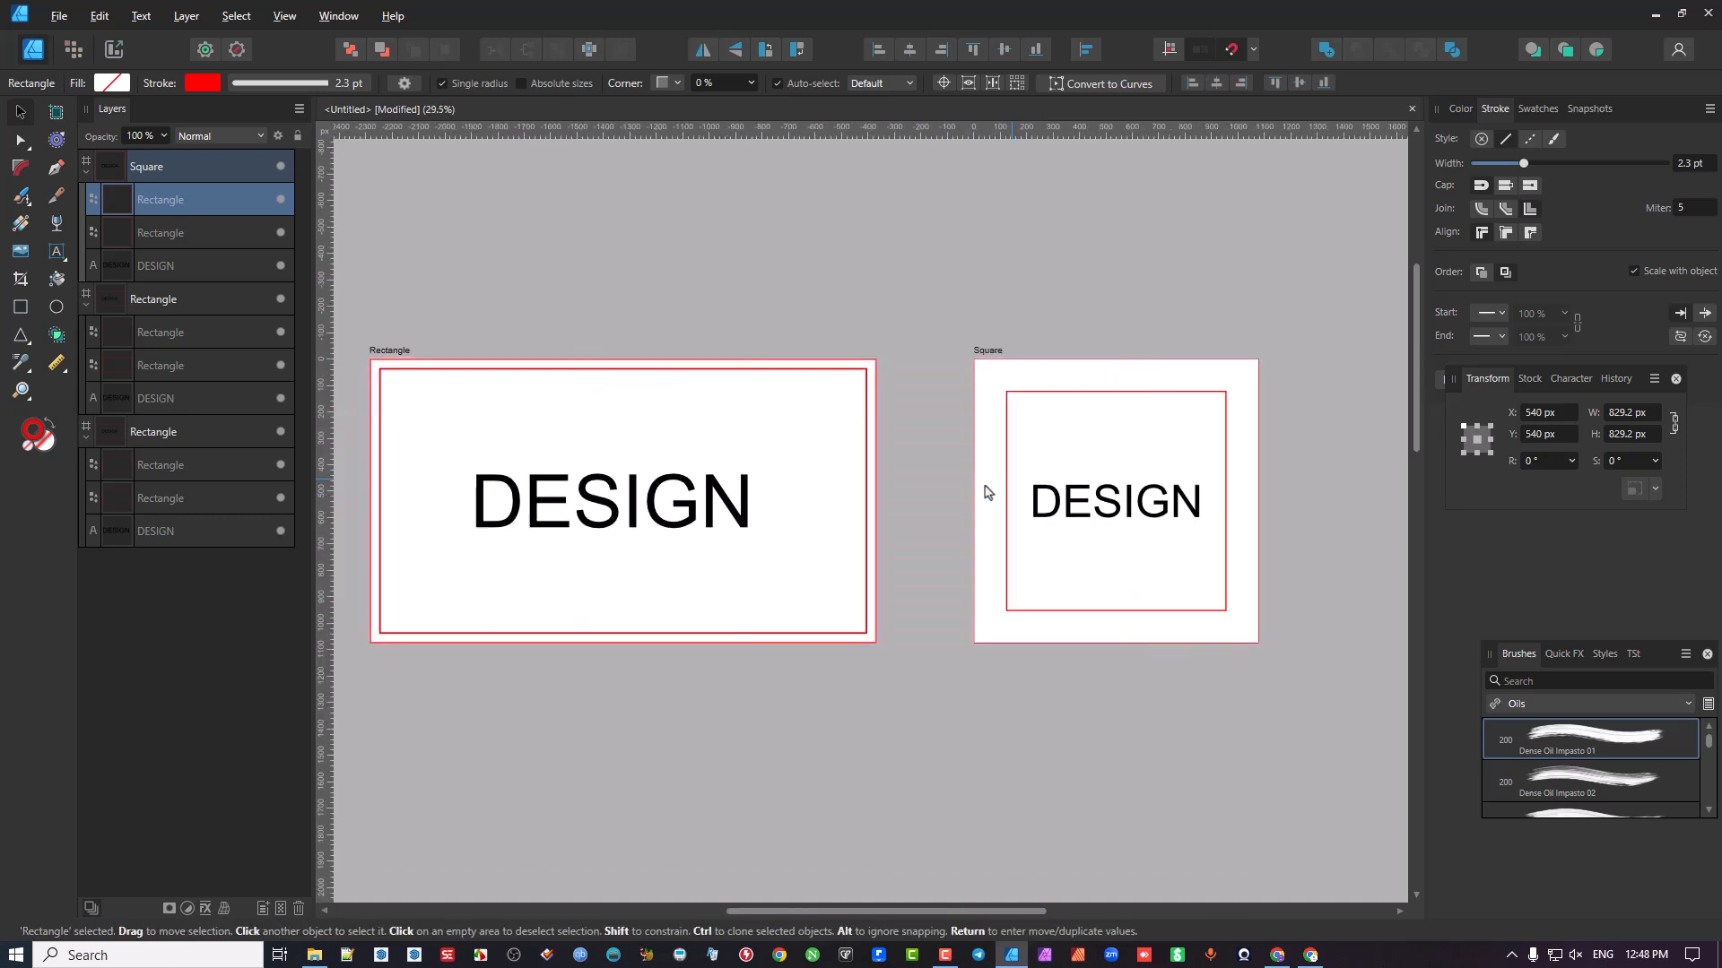
drag(838, 618, 923, 192)
drag(897, 385, 869, 395)
scroll(822, 637, up, 1)
drag(823, 637, 871, 530)
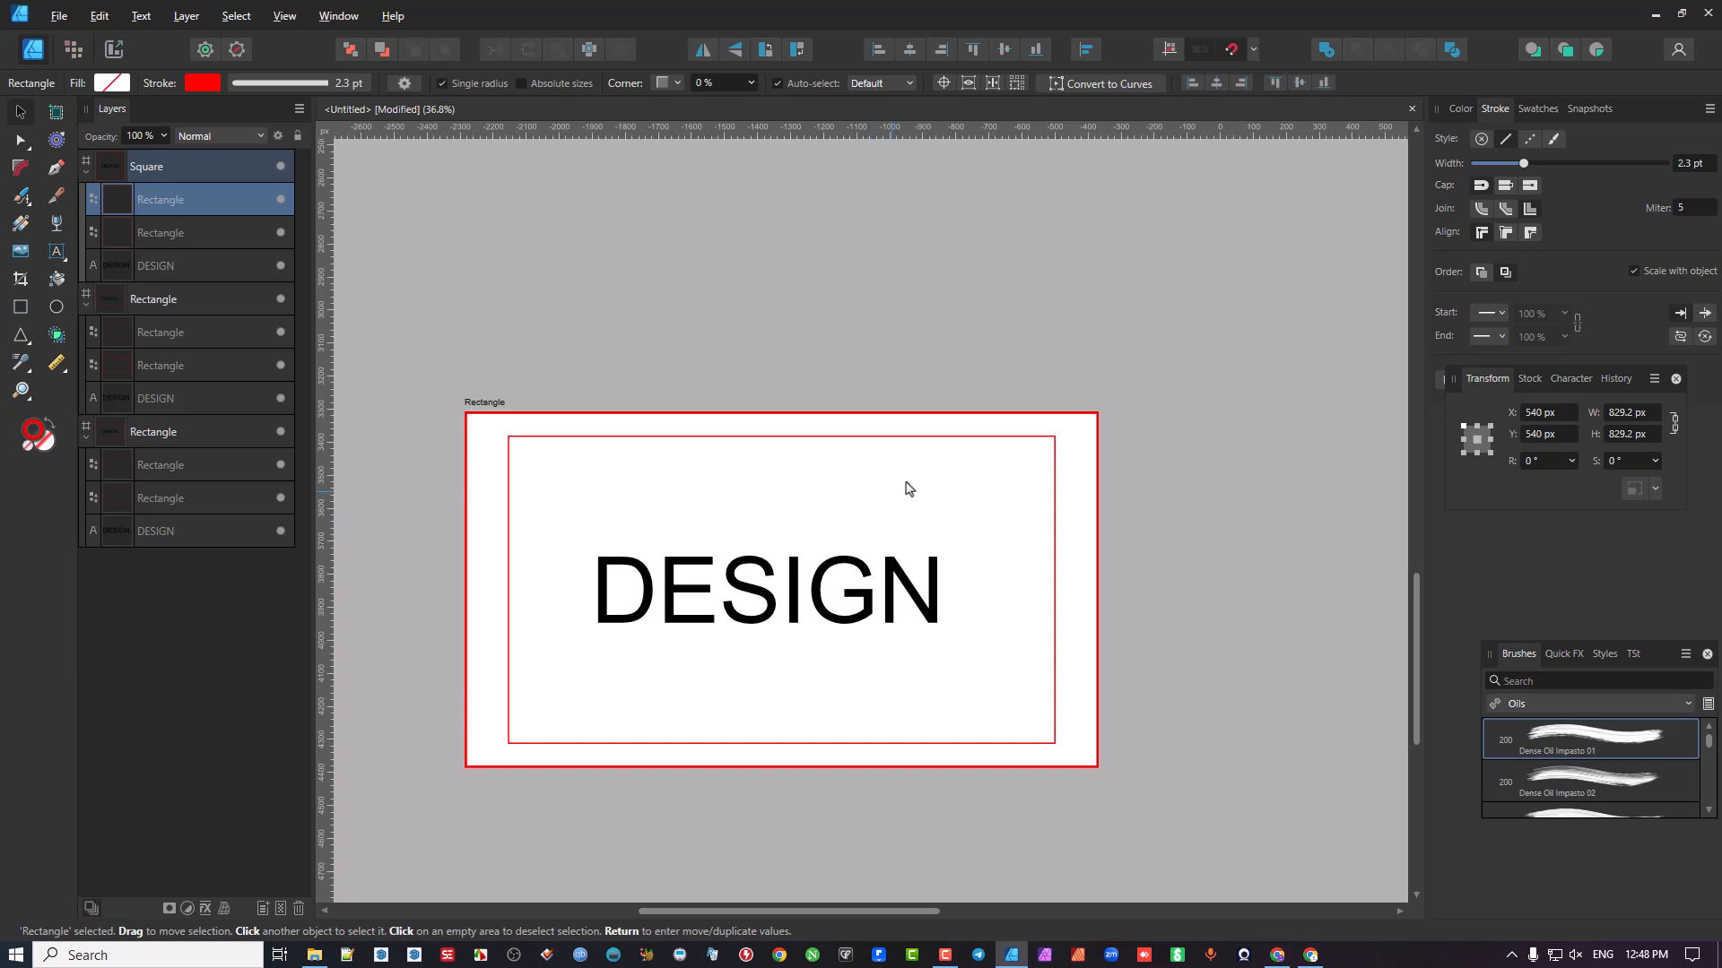
click(1055, 491)
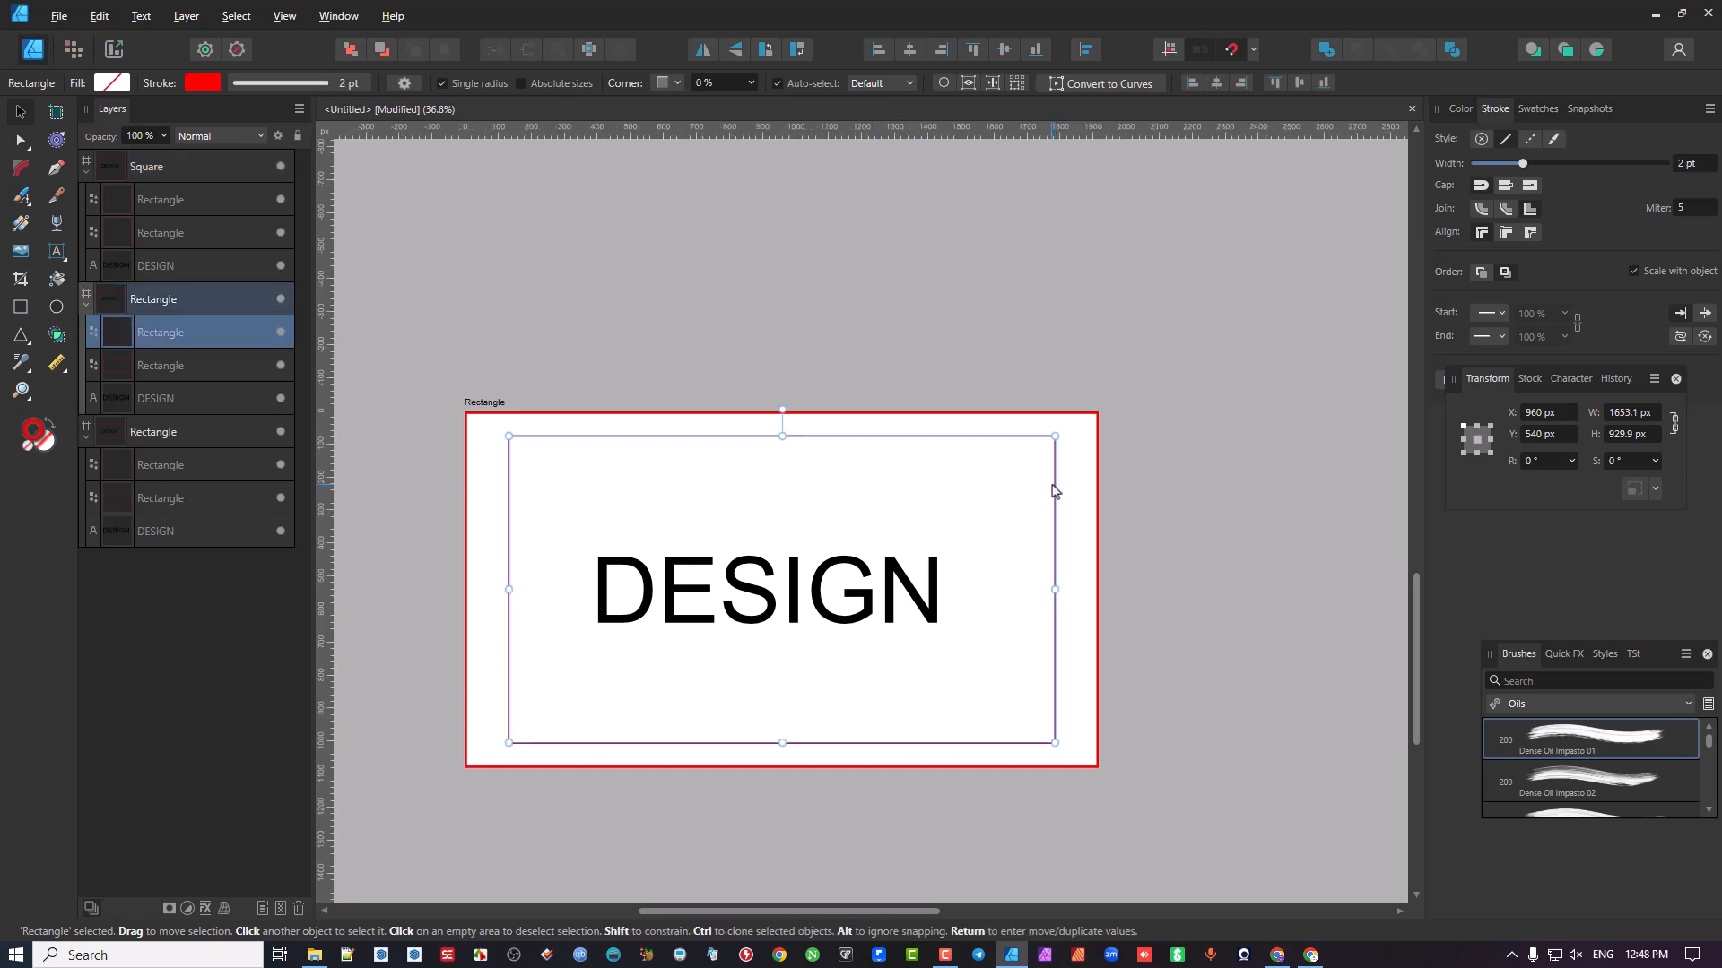
key(Delete)
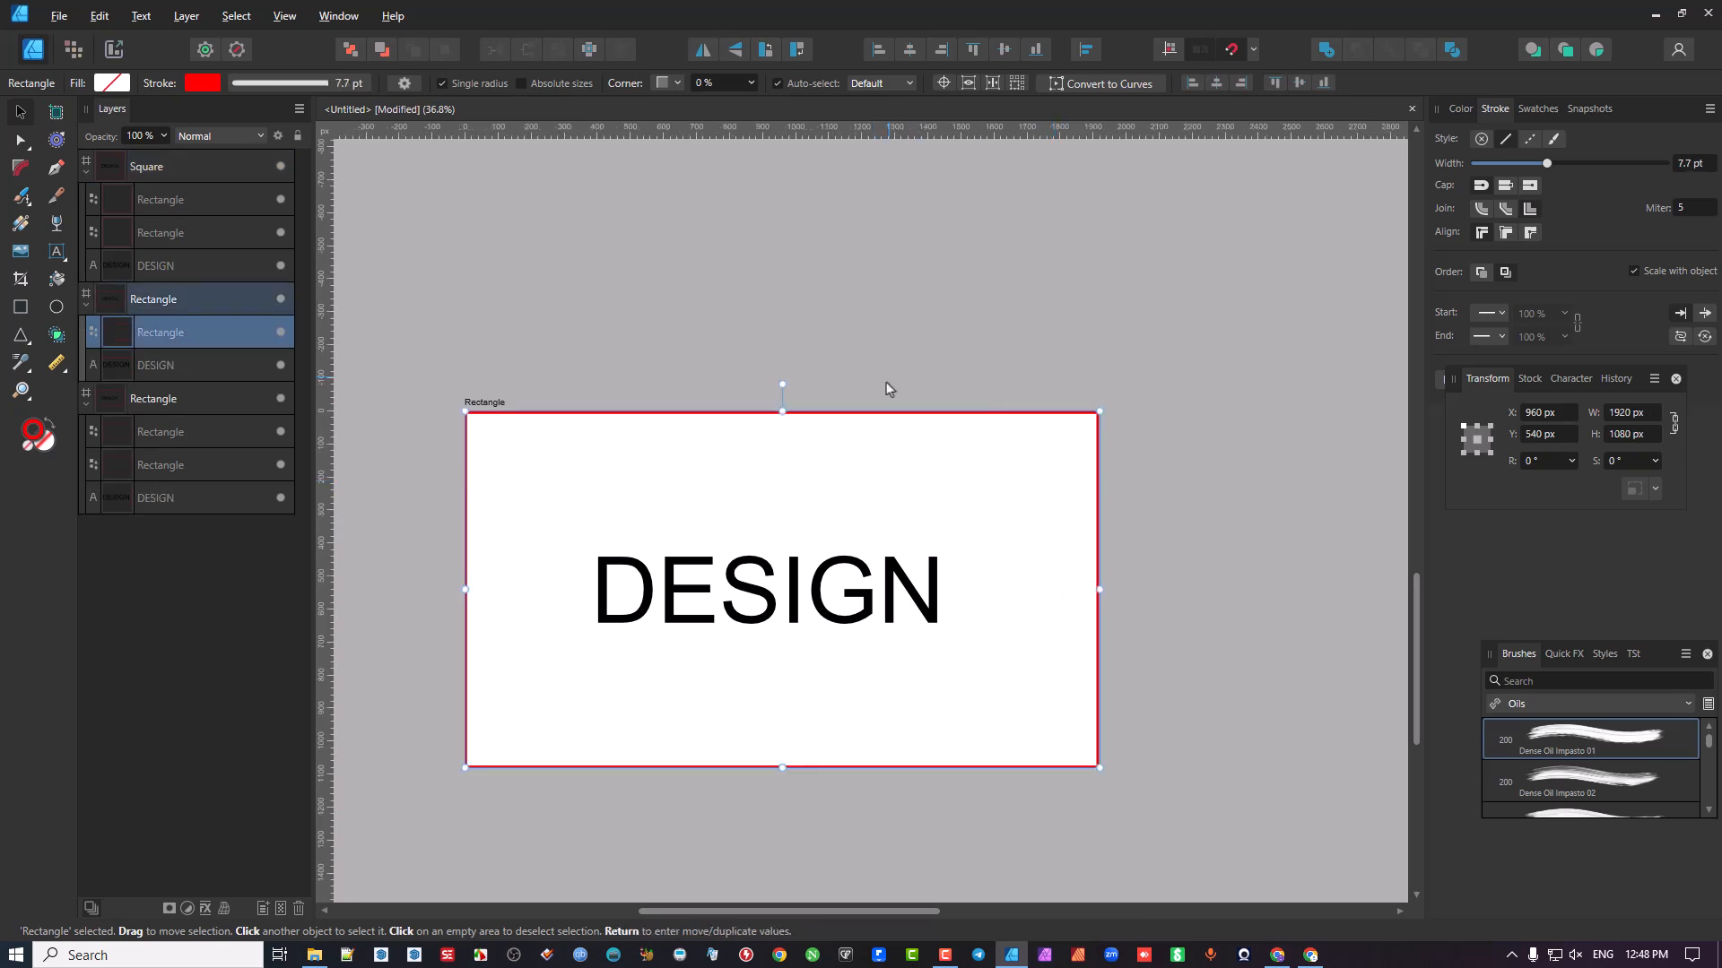
click(987, 377)
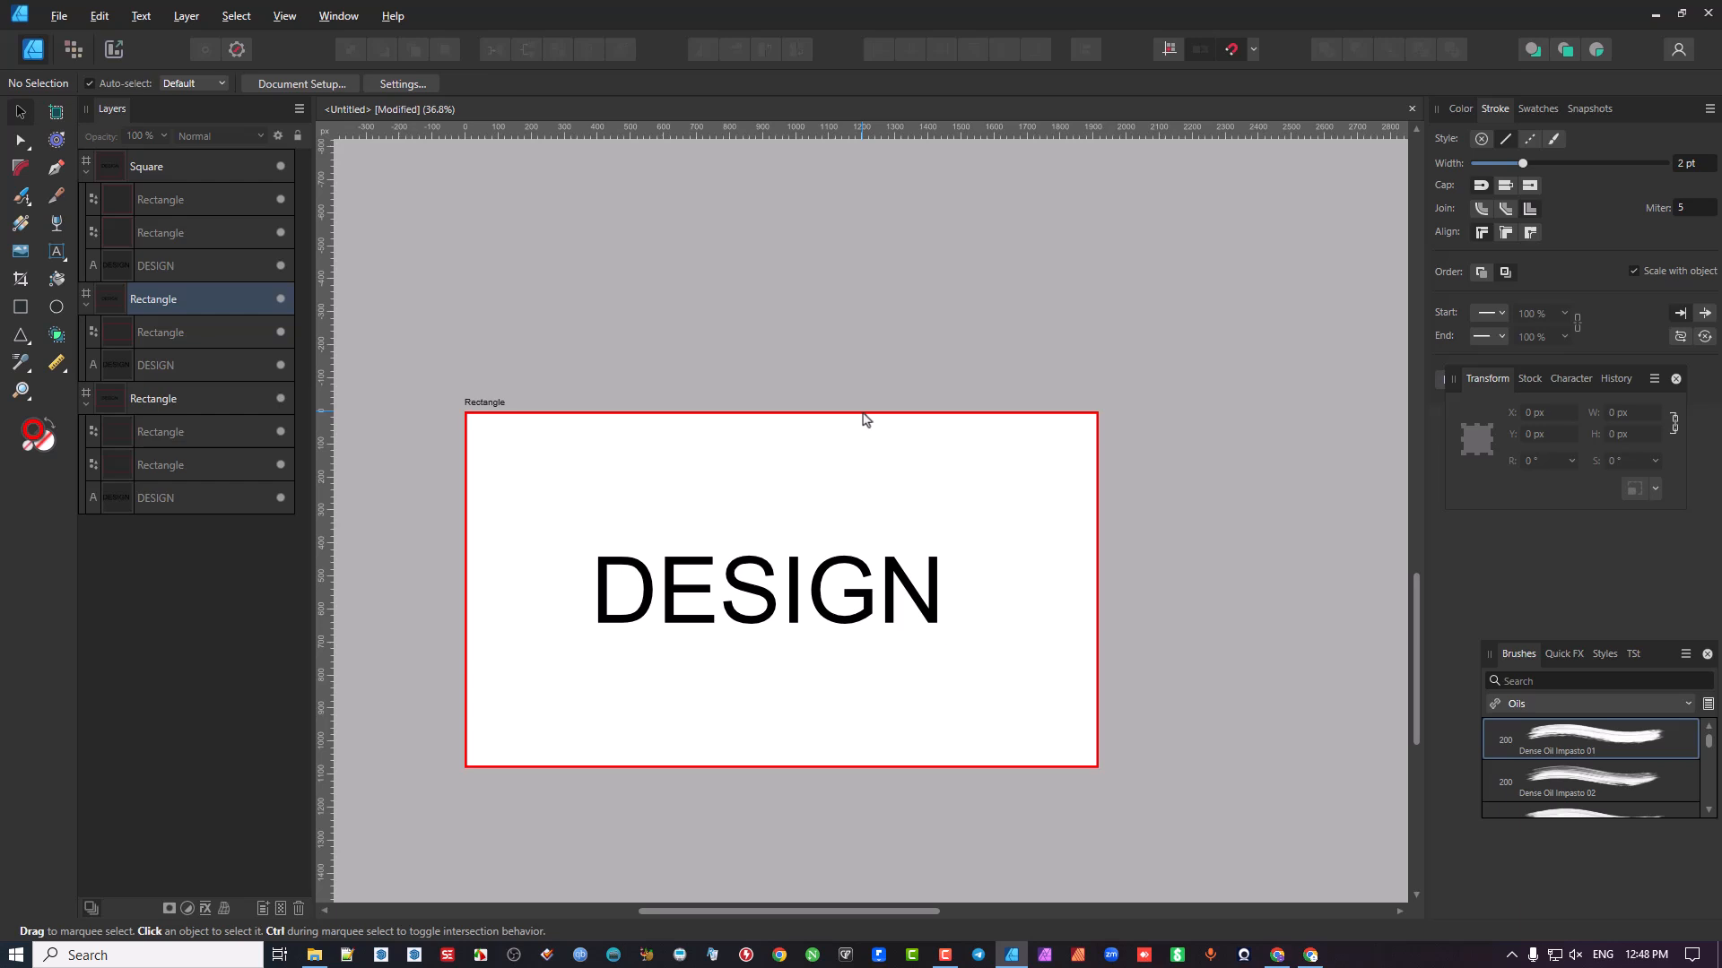
Step: Select the lower Rectangle artboard's outer border, float the Transform panel beside the artboard, and unlock the border's aspect ratio
click(862, 415)
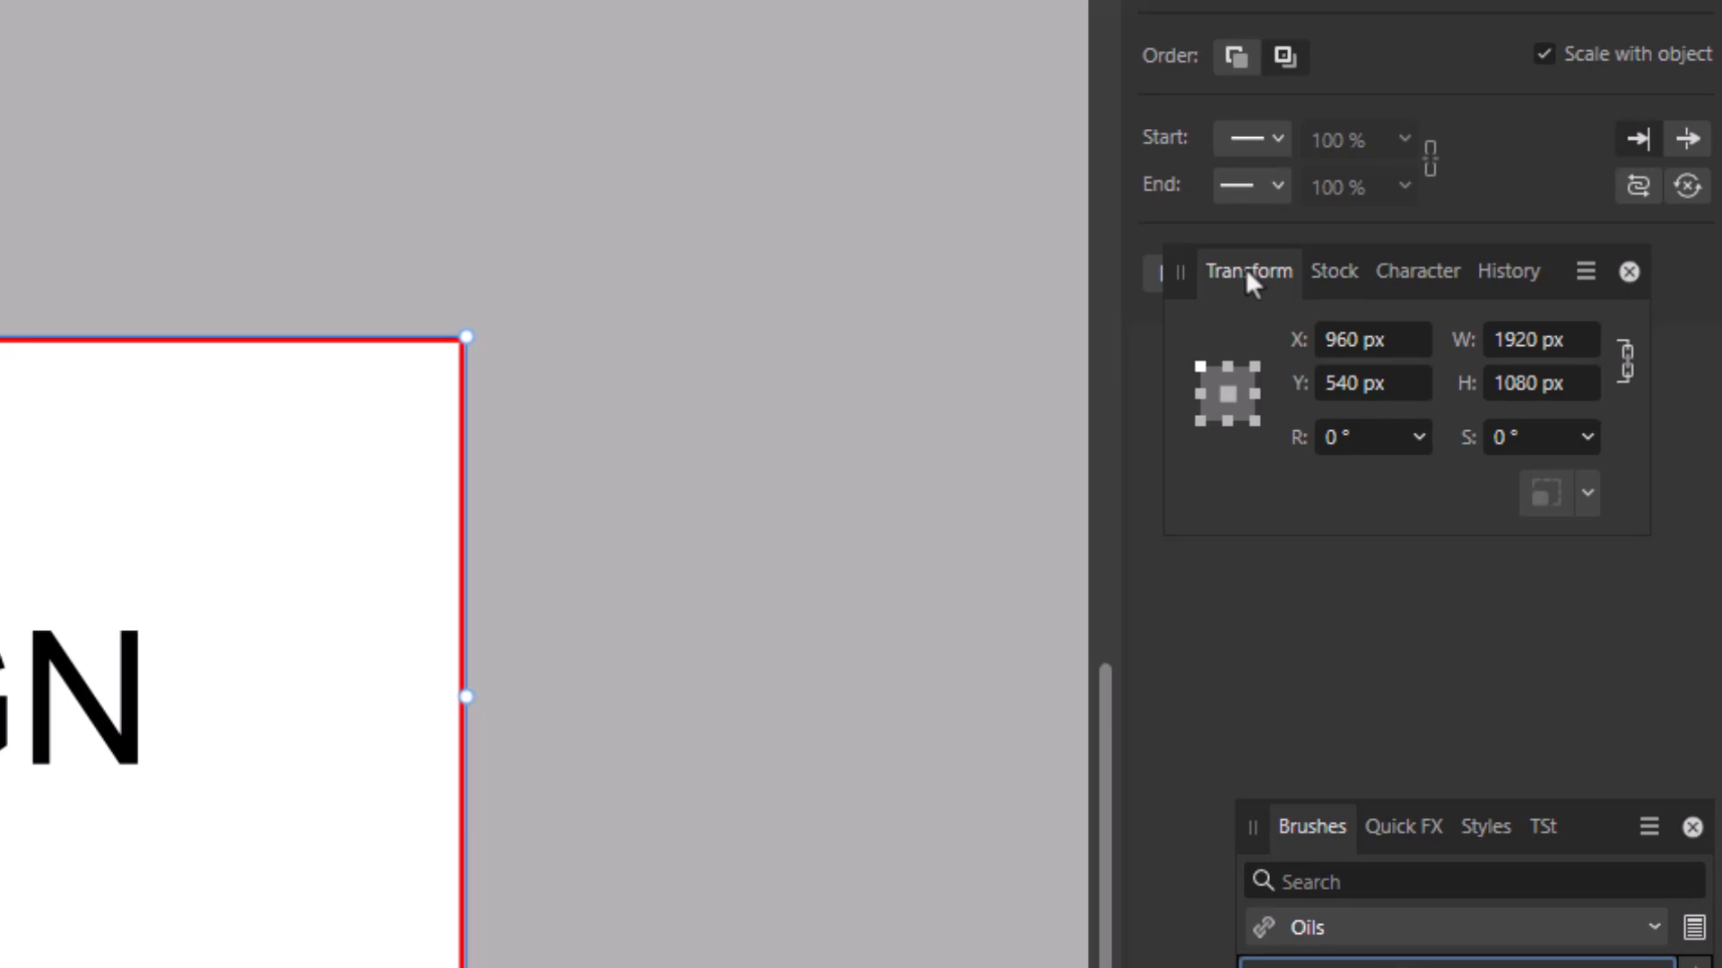
drag(1246, 267, 495, 32)
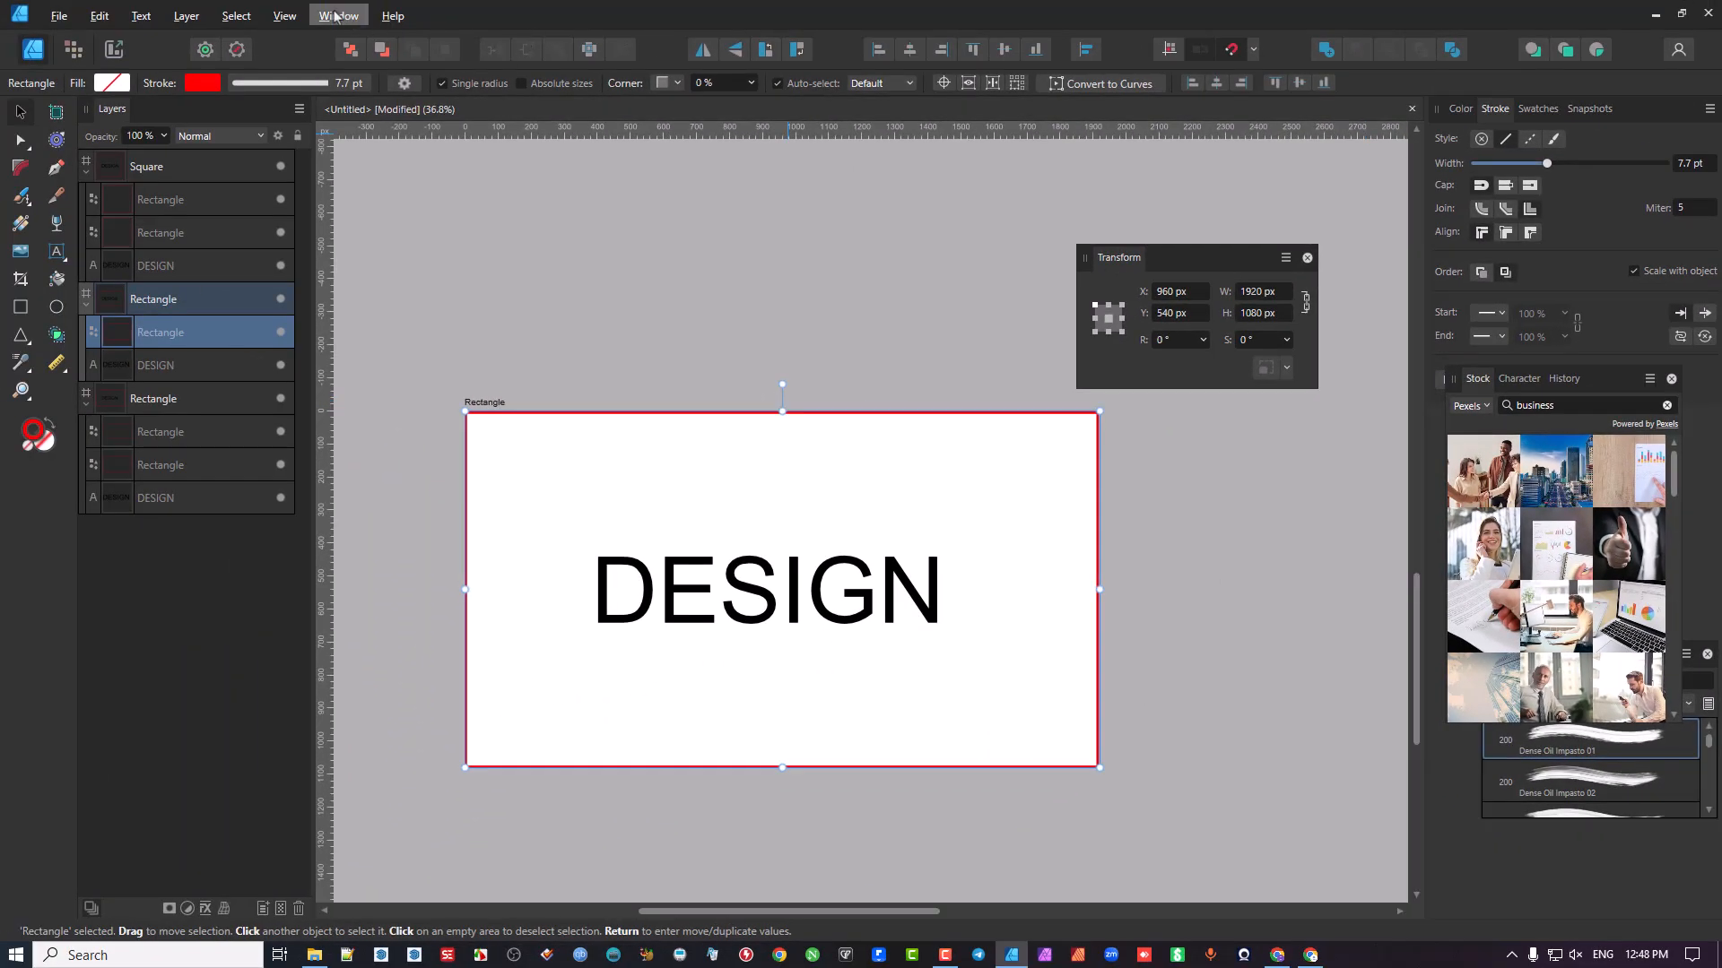
click(337, 16)
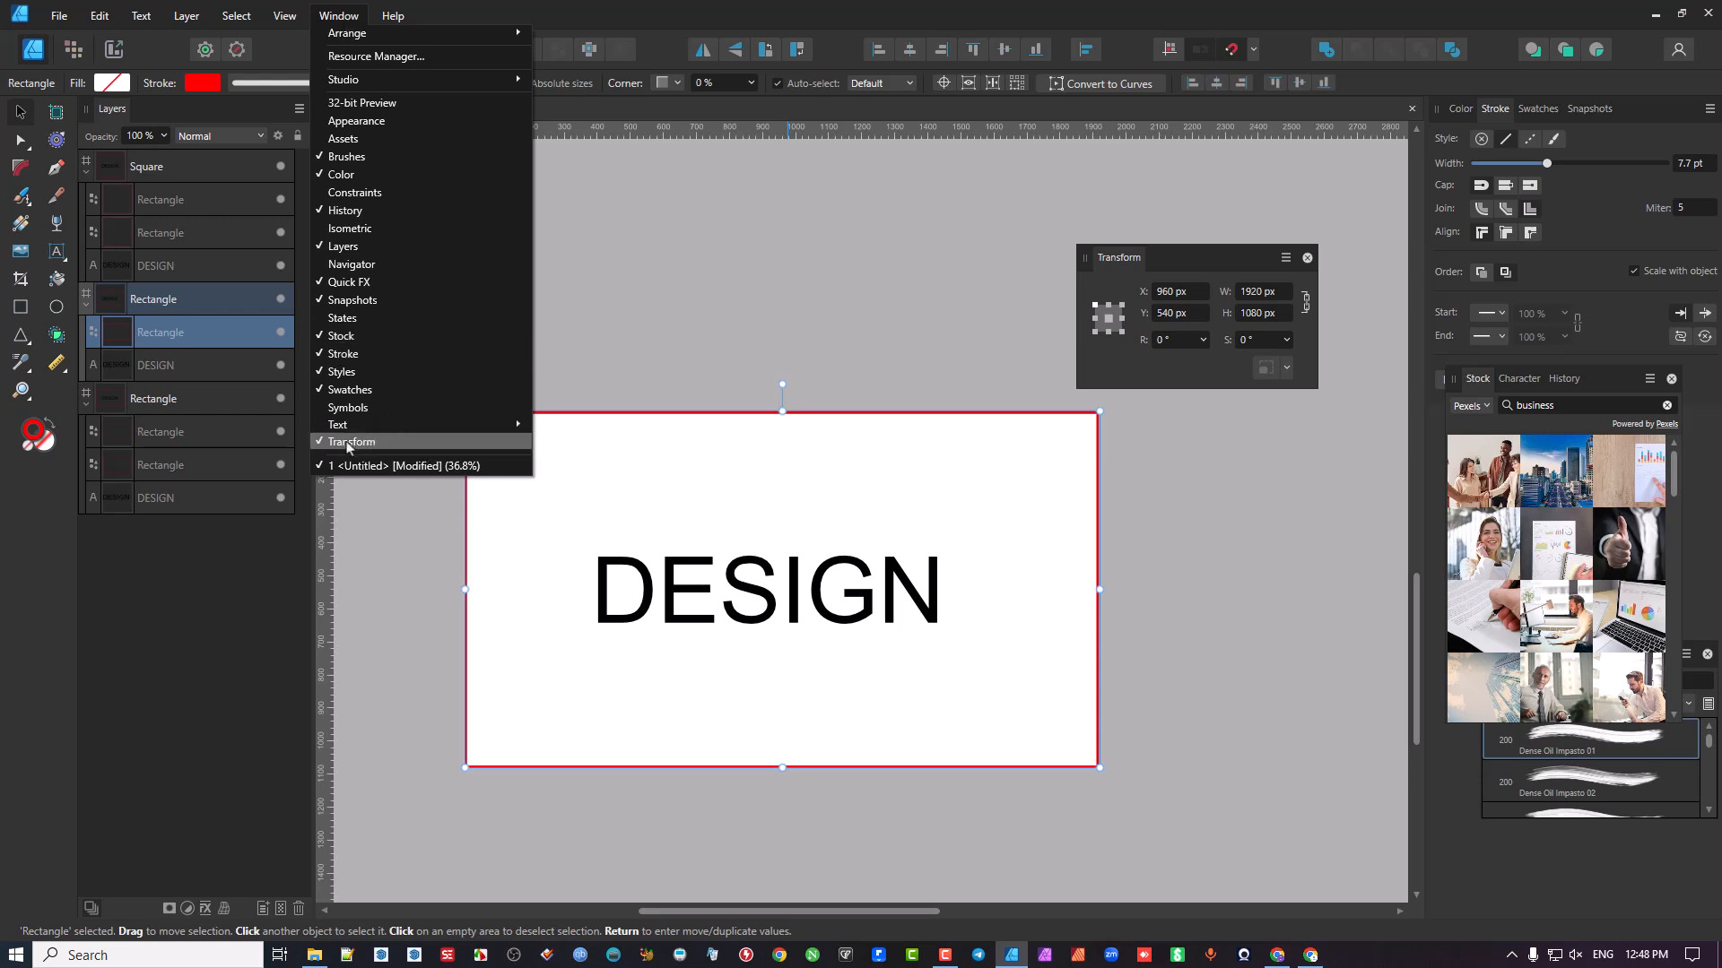
click(1172, 255)
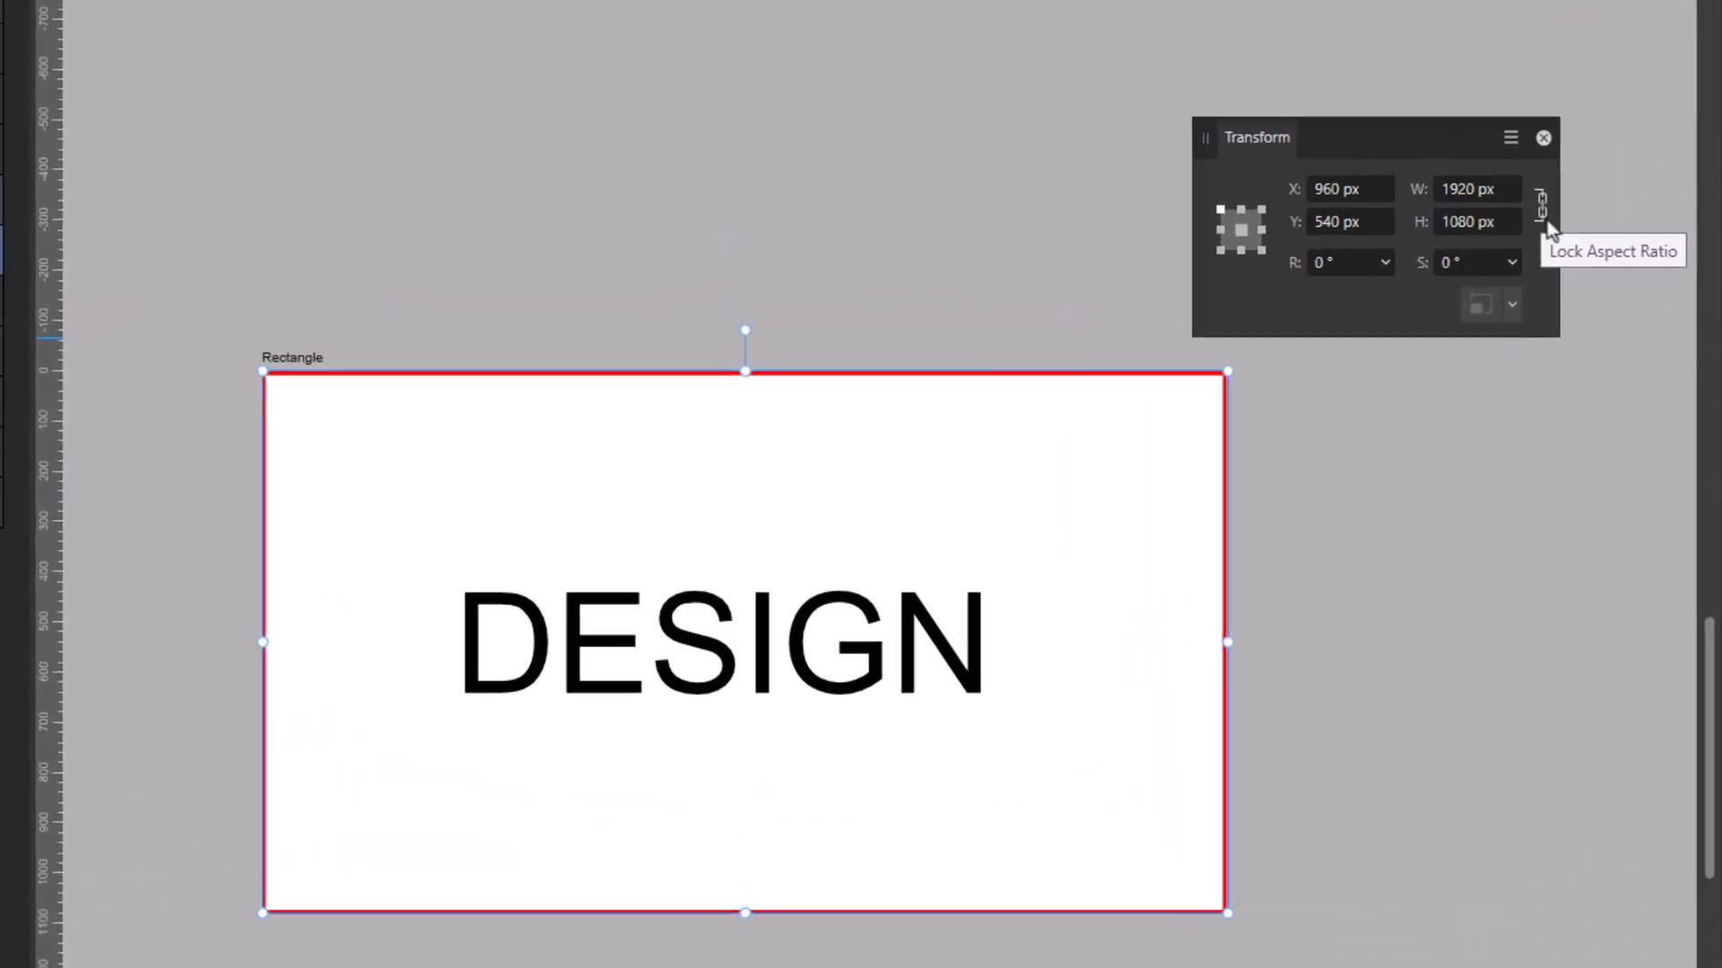
click(1544, 219)
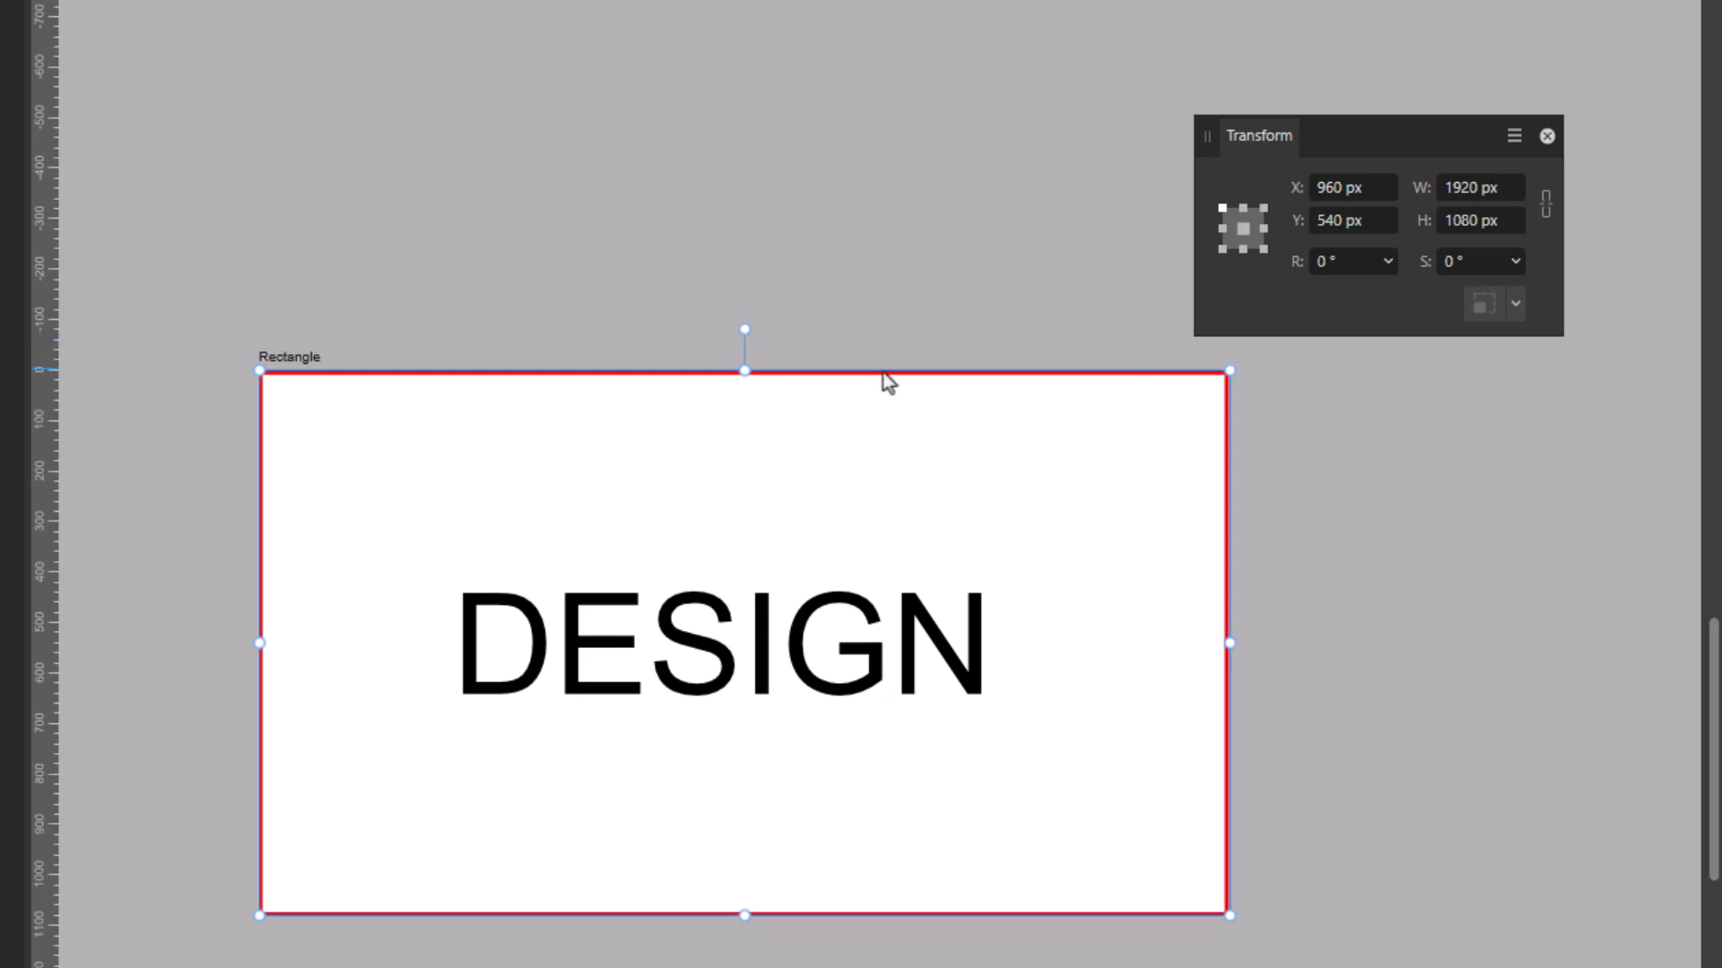
Step: Duplicate the outer border in place and subtract 100 px from the copy's width and height, making it 1820 × 980 px
key(ctrl+c)
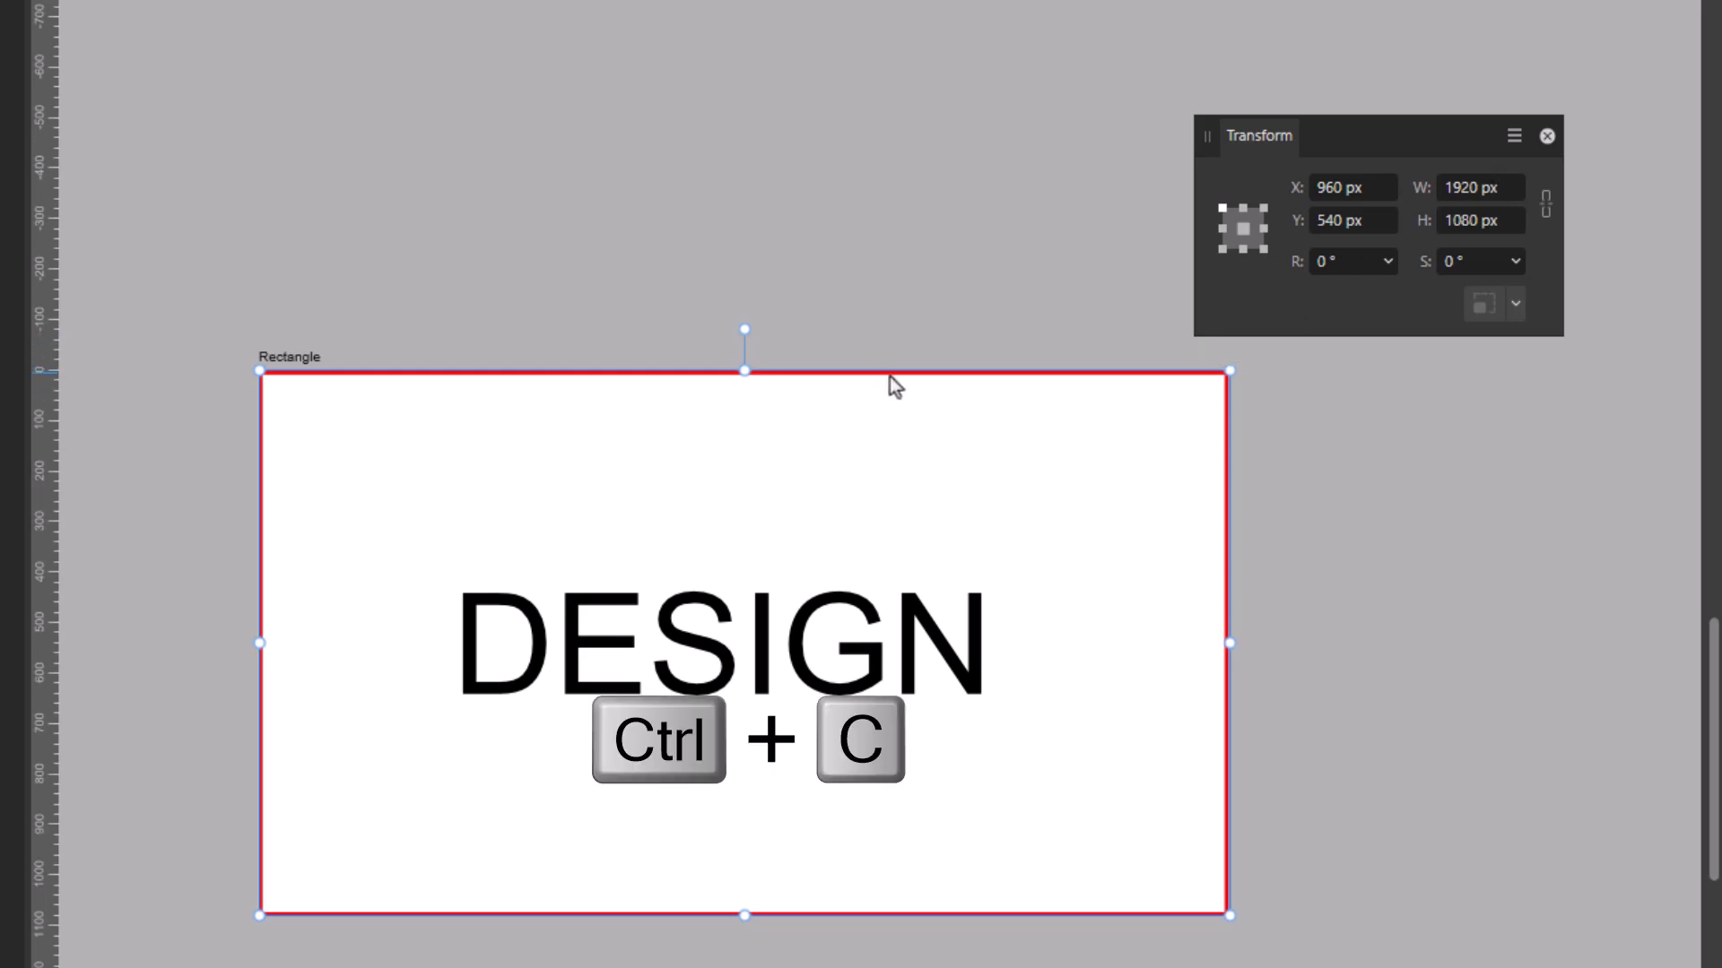
key(ctrl+v)
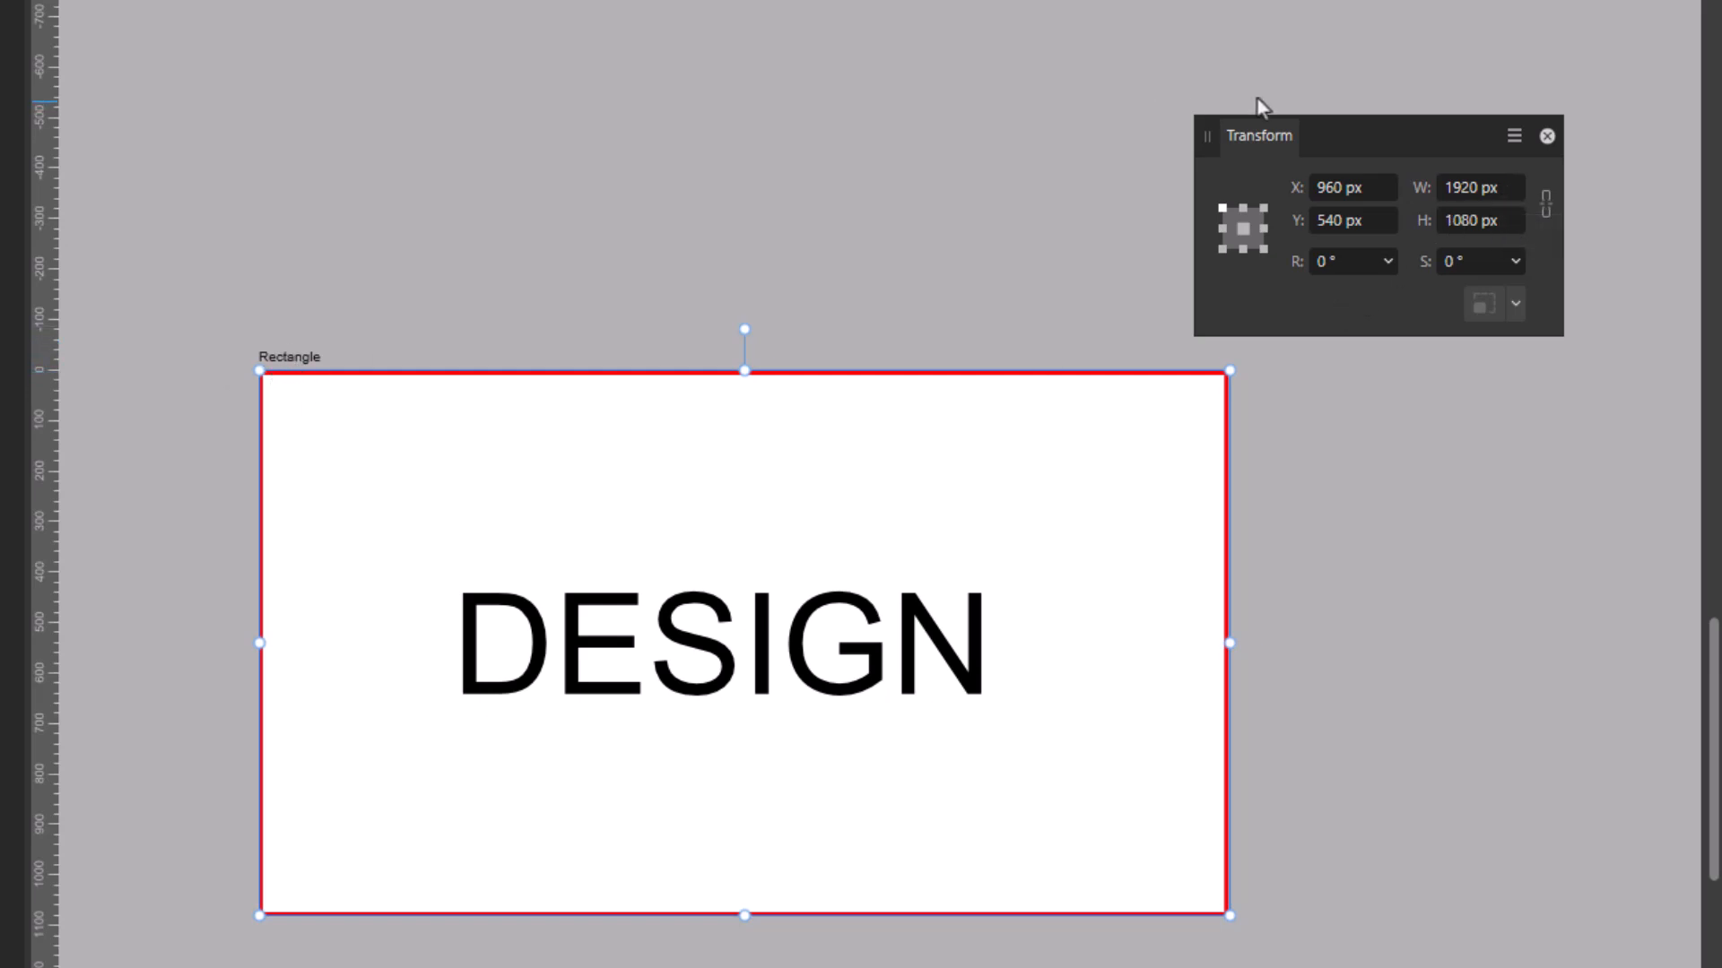
click(1507, 184)
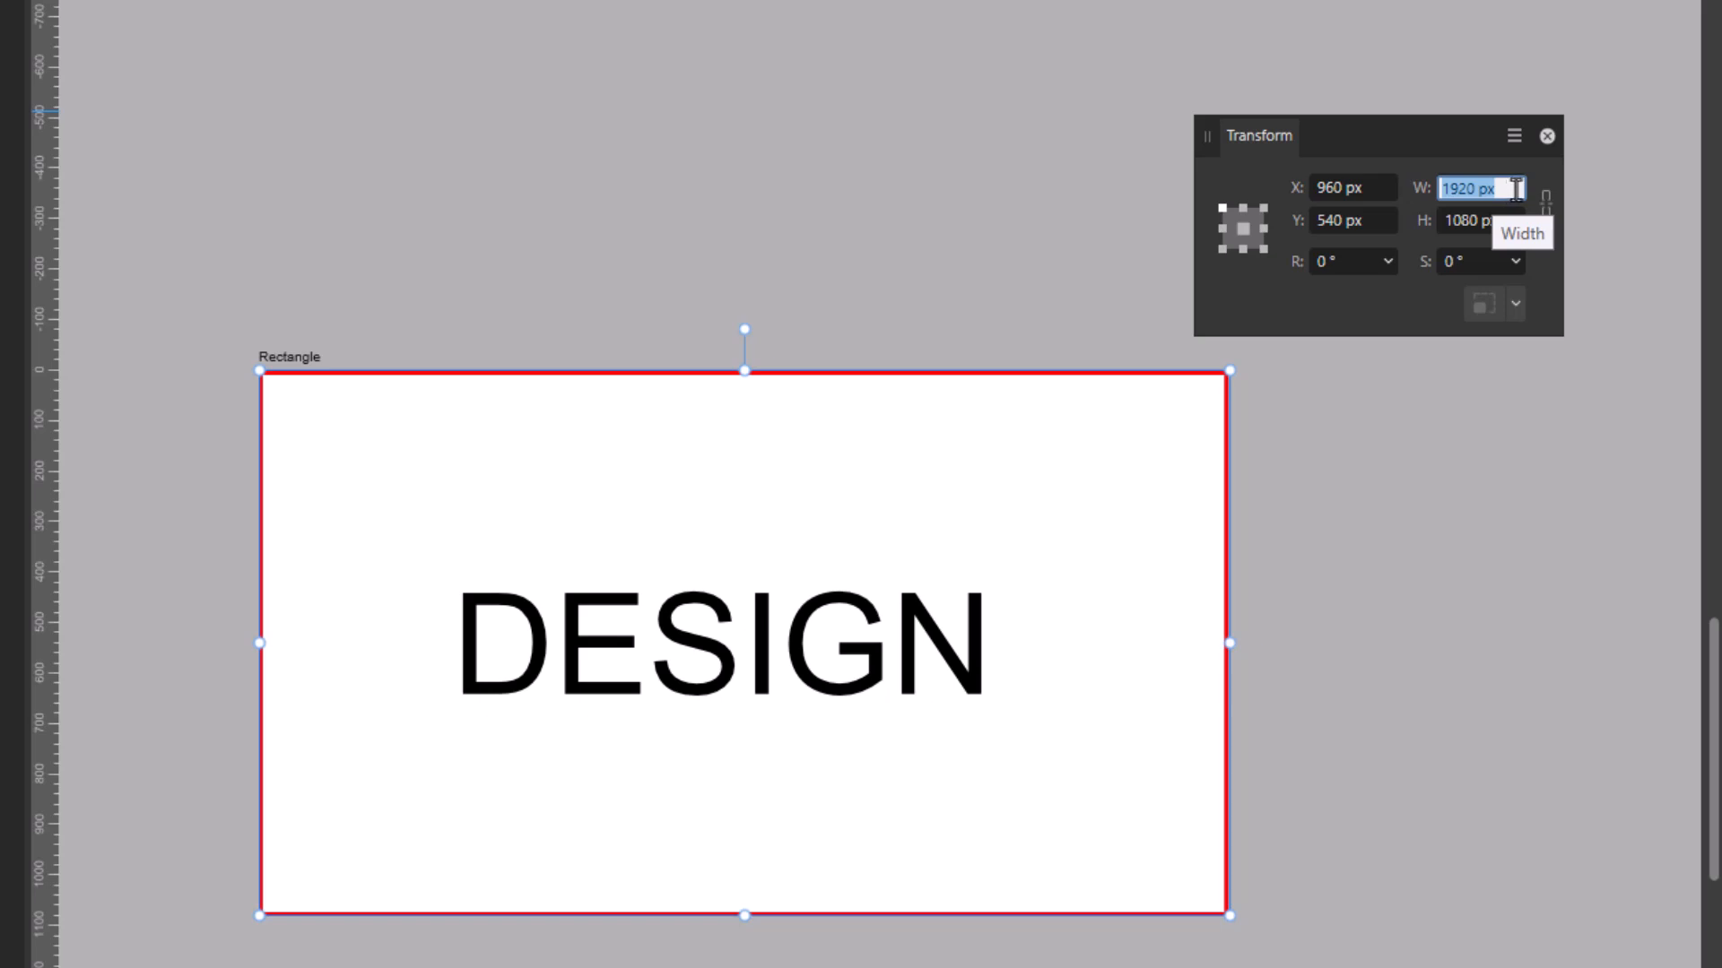
click(1512, 188)
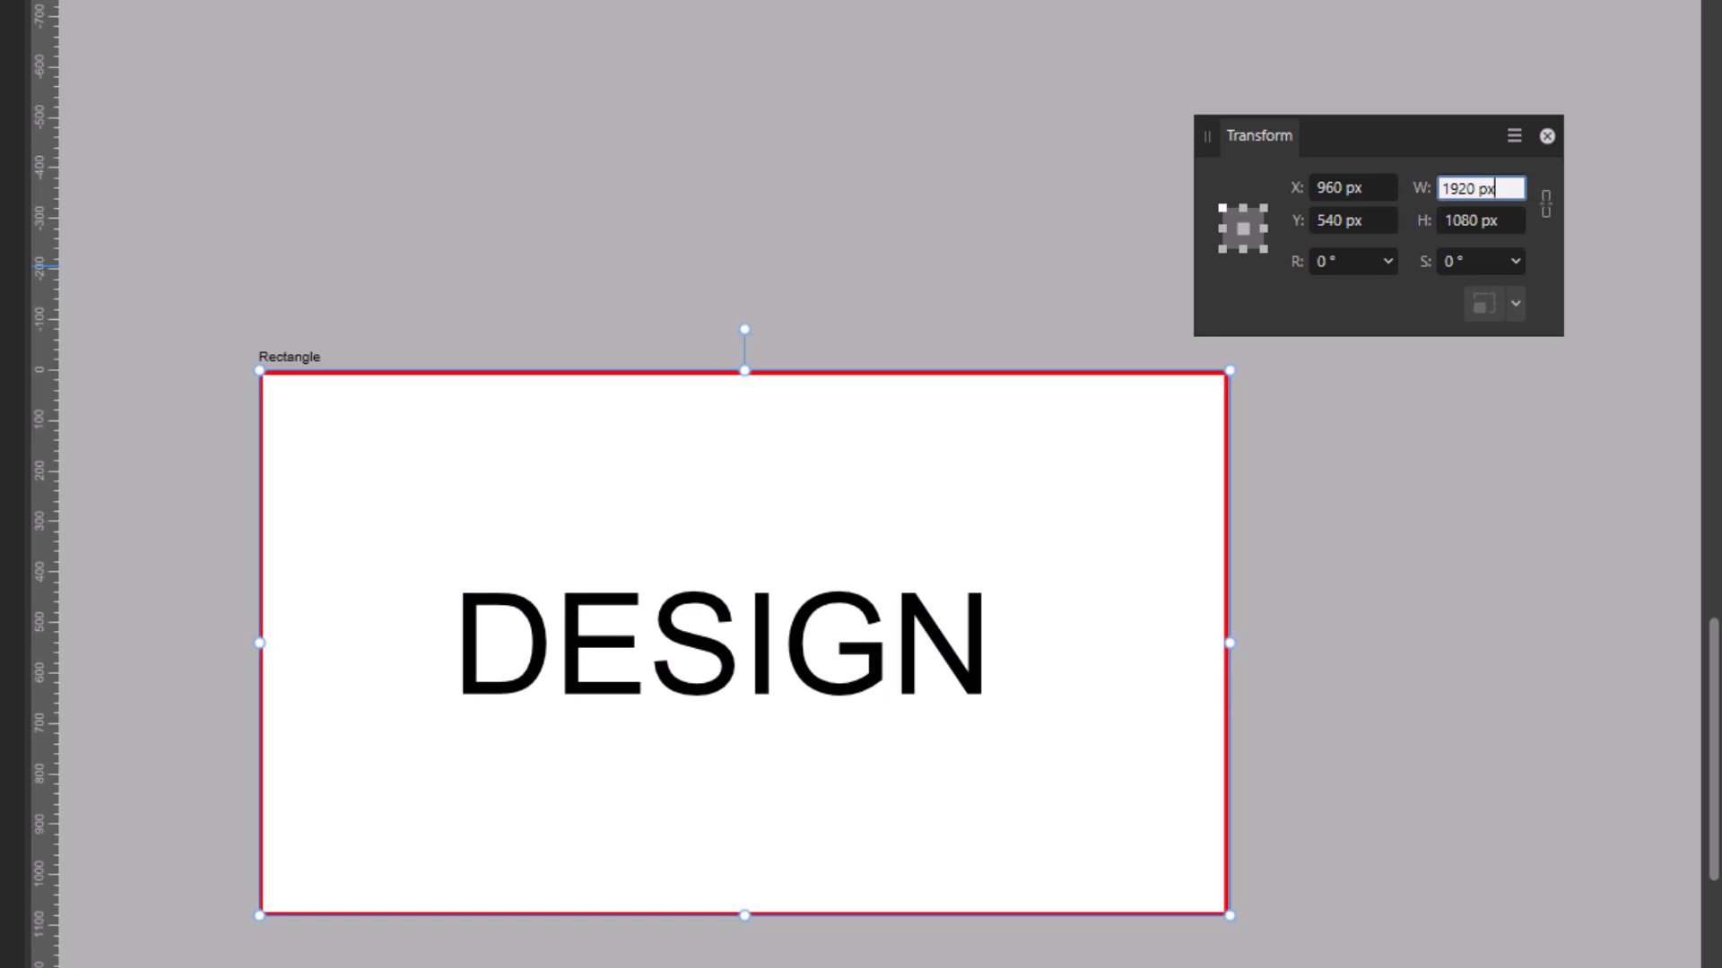
text(-100)
key(Return)
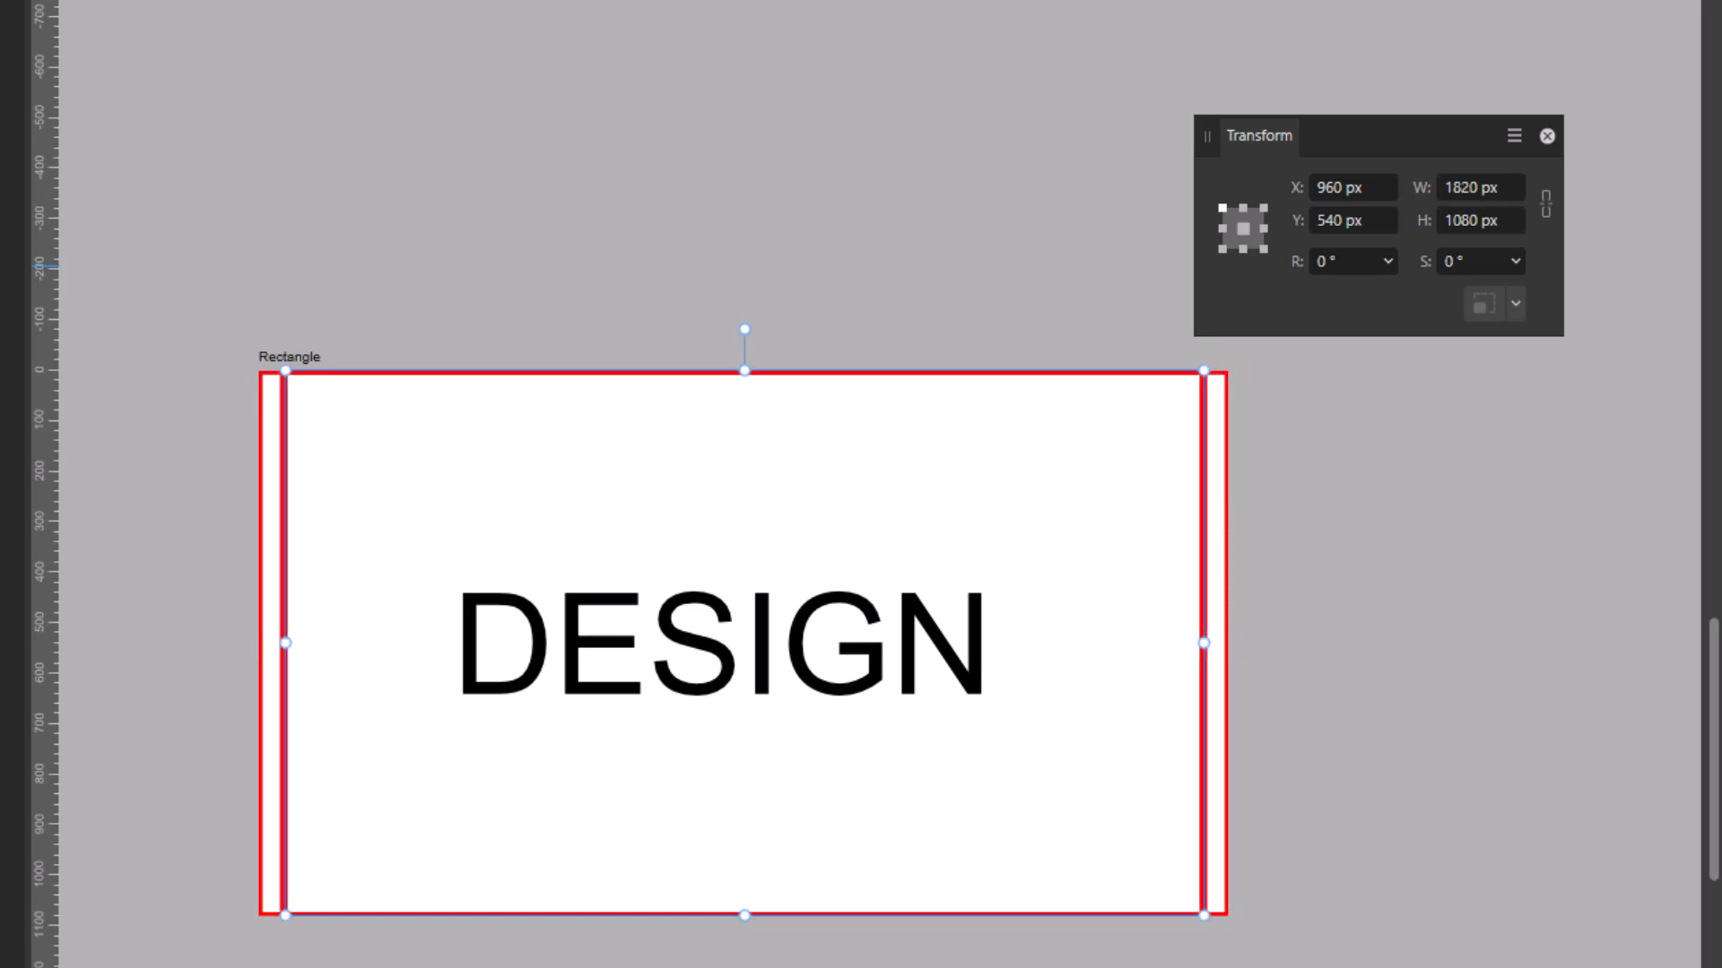
click(1515, 224)
click(1515, 224)
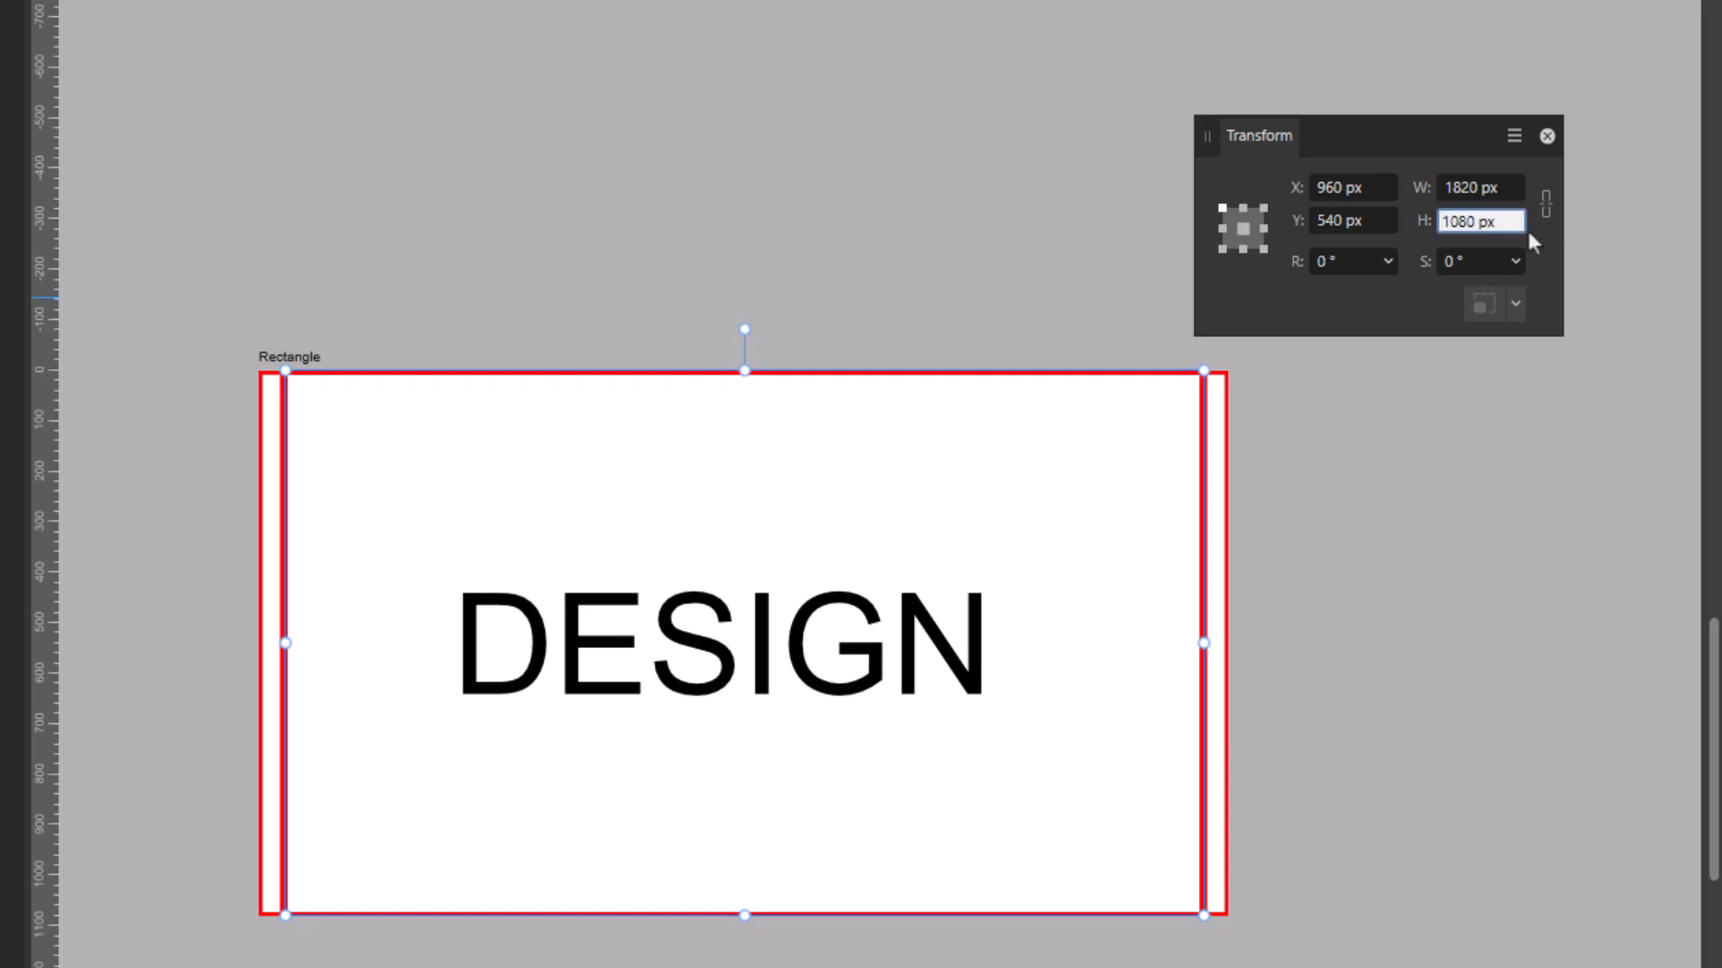
text(-100)
key(Return)
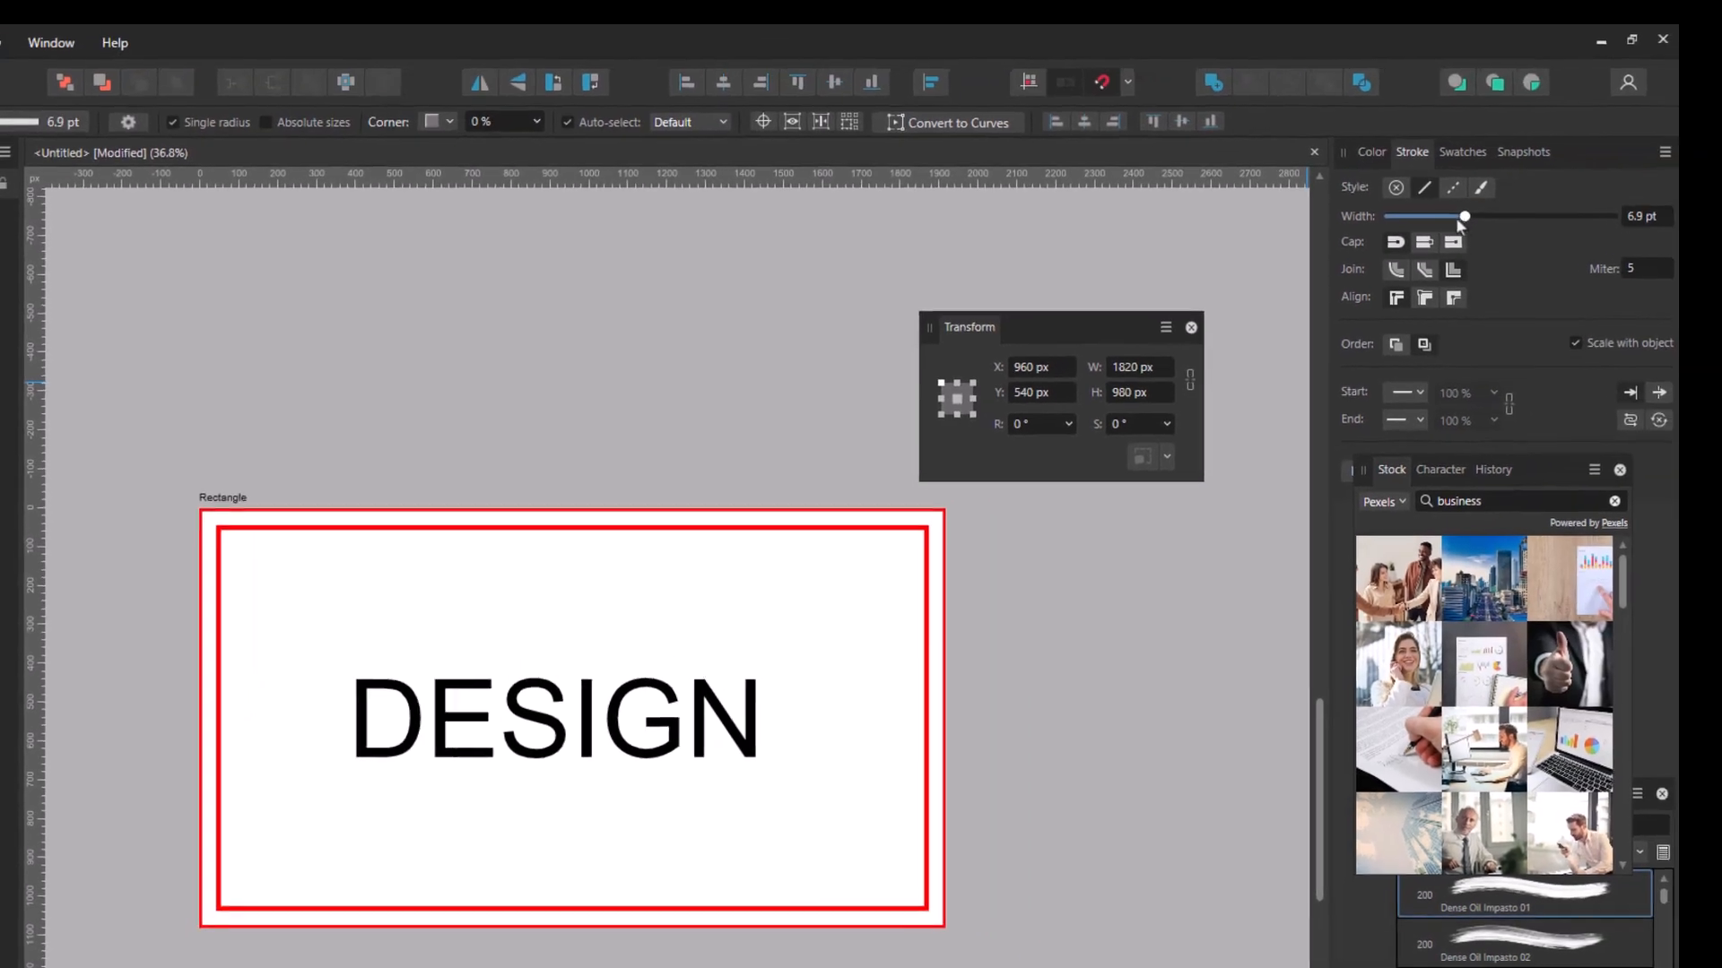
Step: Thin the stroke of the inner border, then clear the selection and check the outer border against it
drag(1460, 219, 1438, 222)
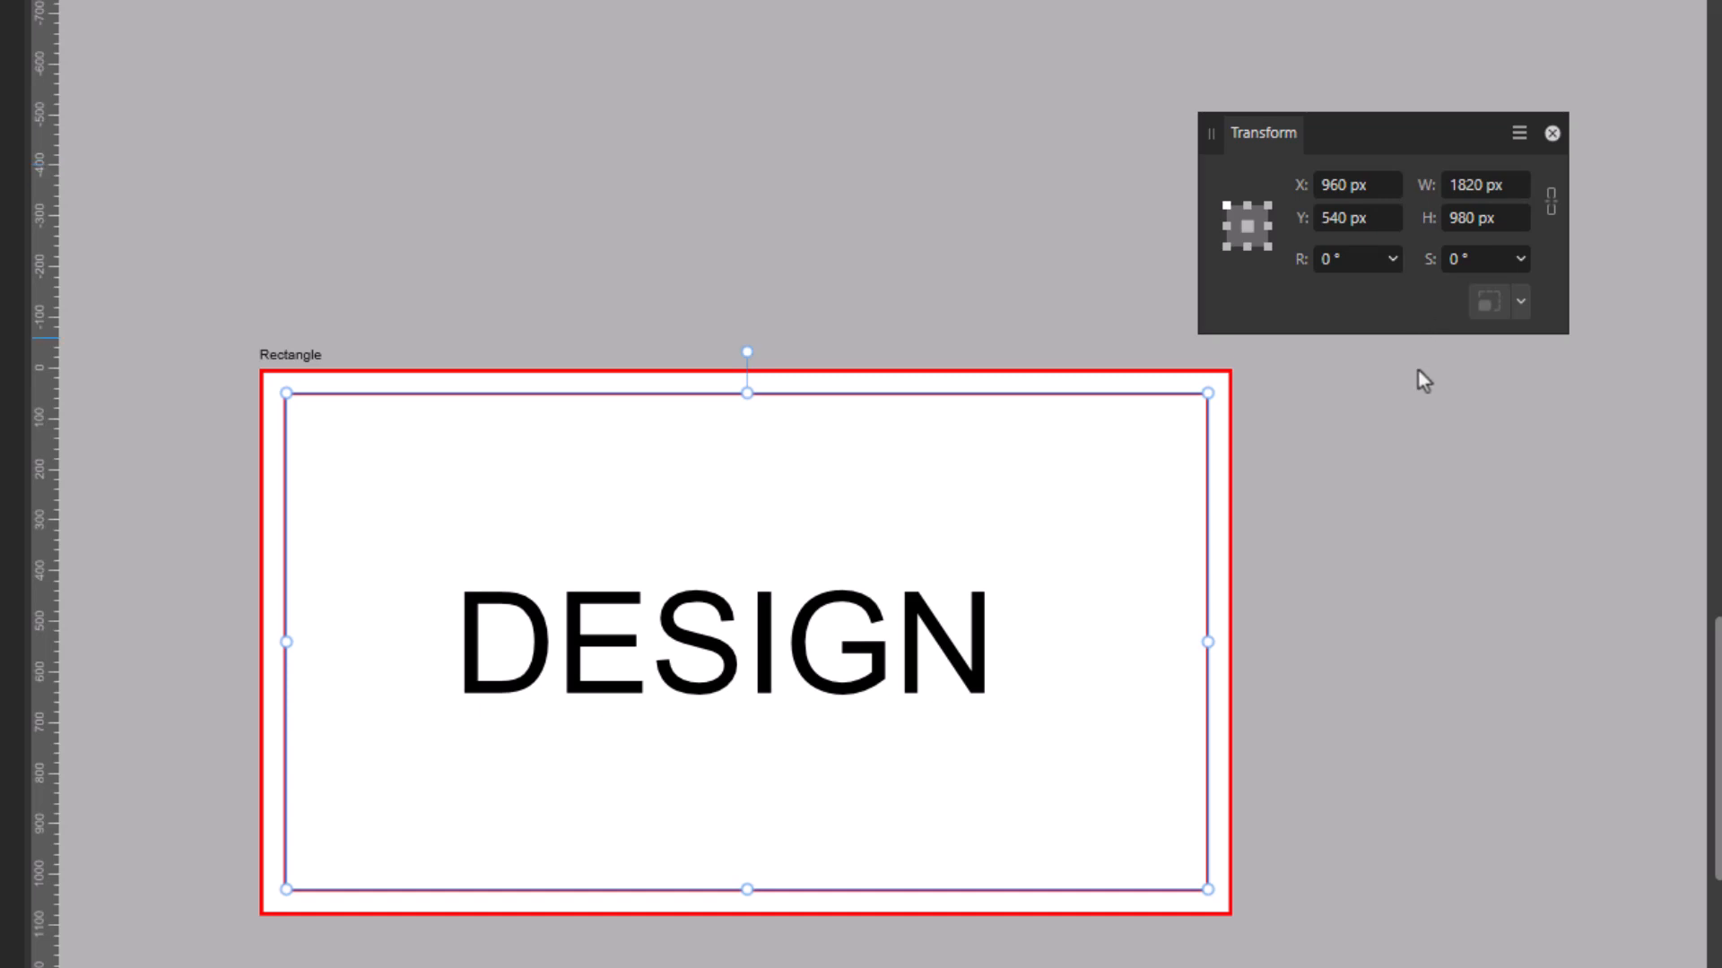
click(1318, 480)
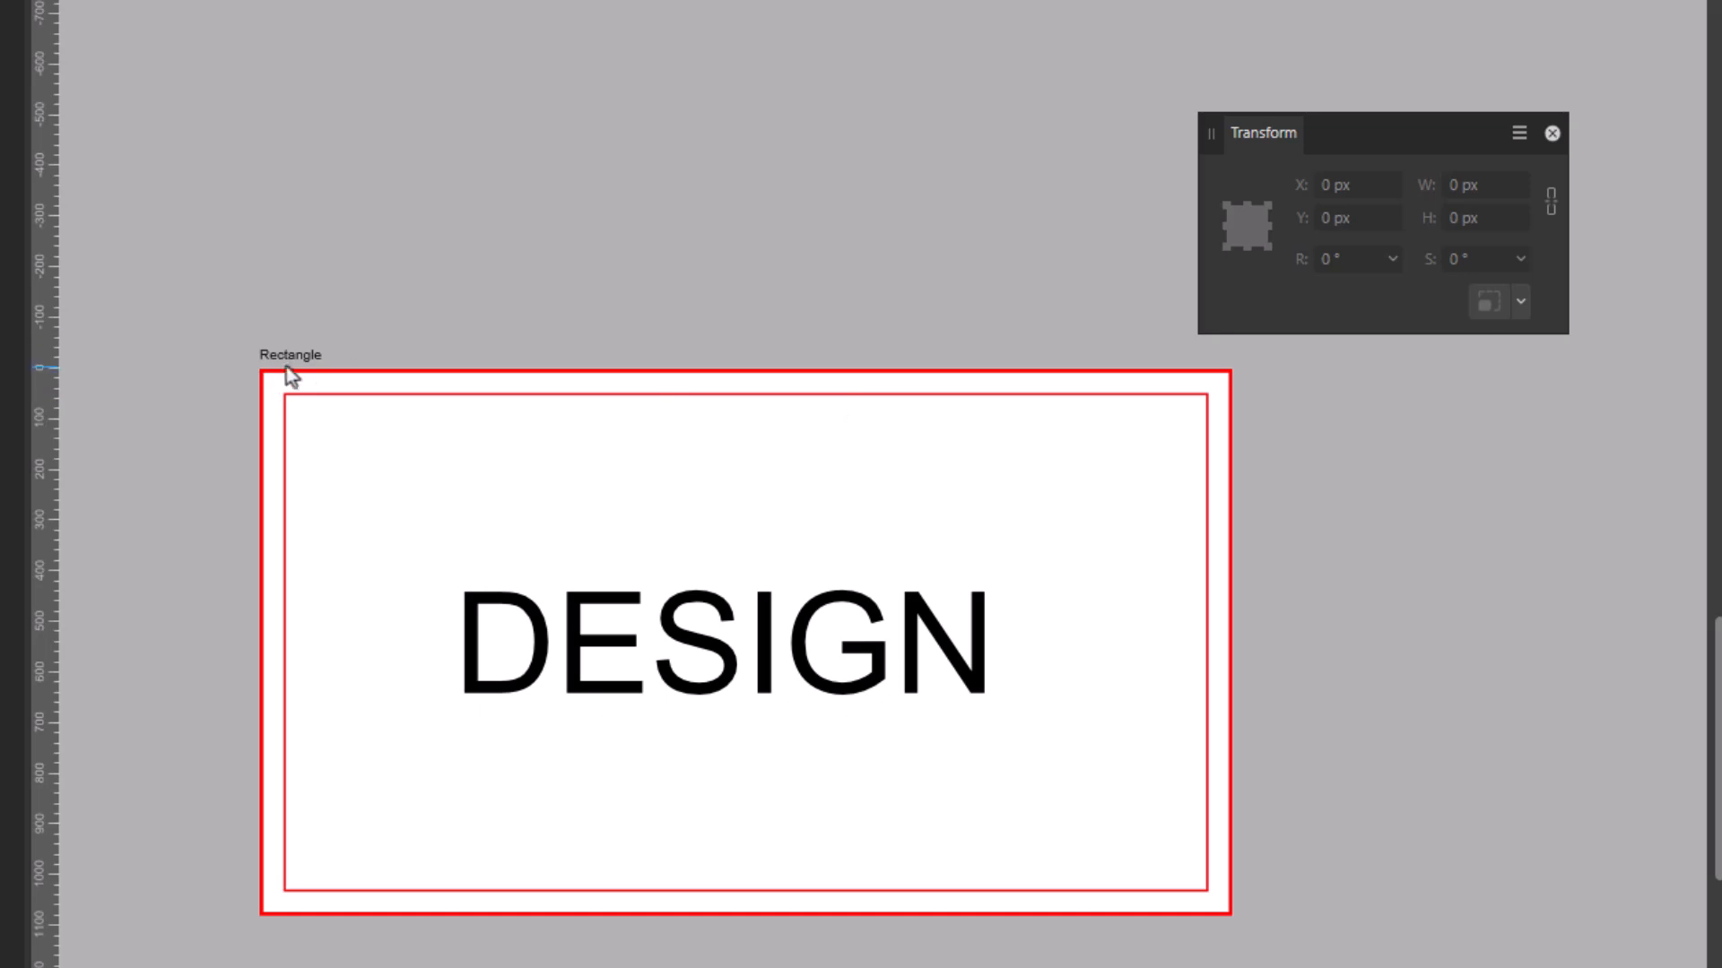
click(332, 373)
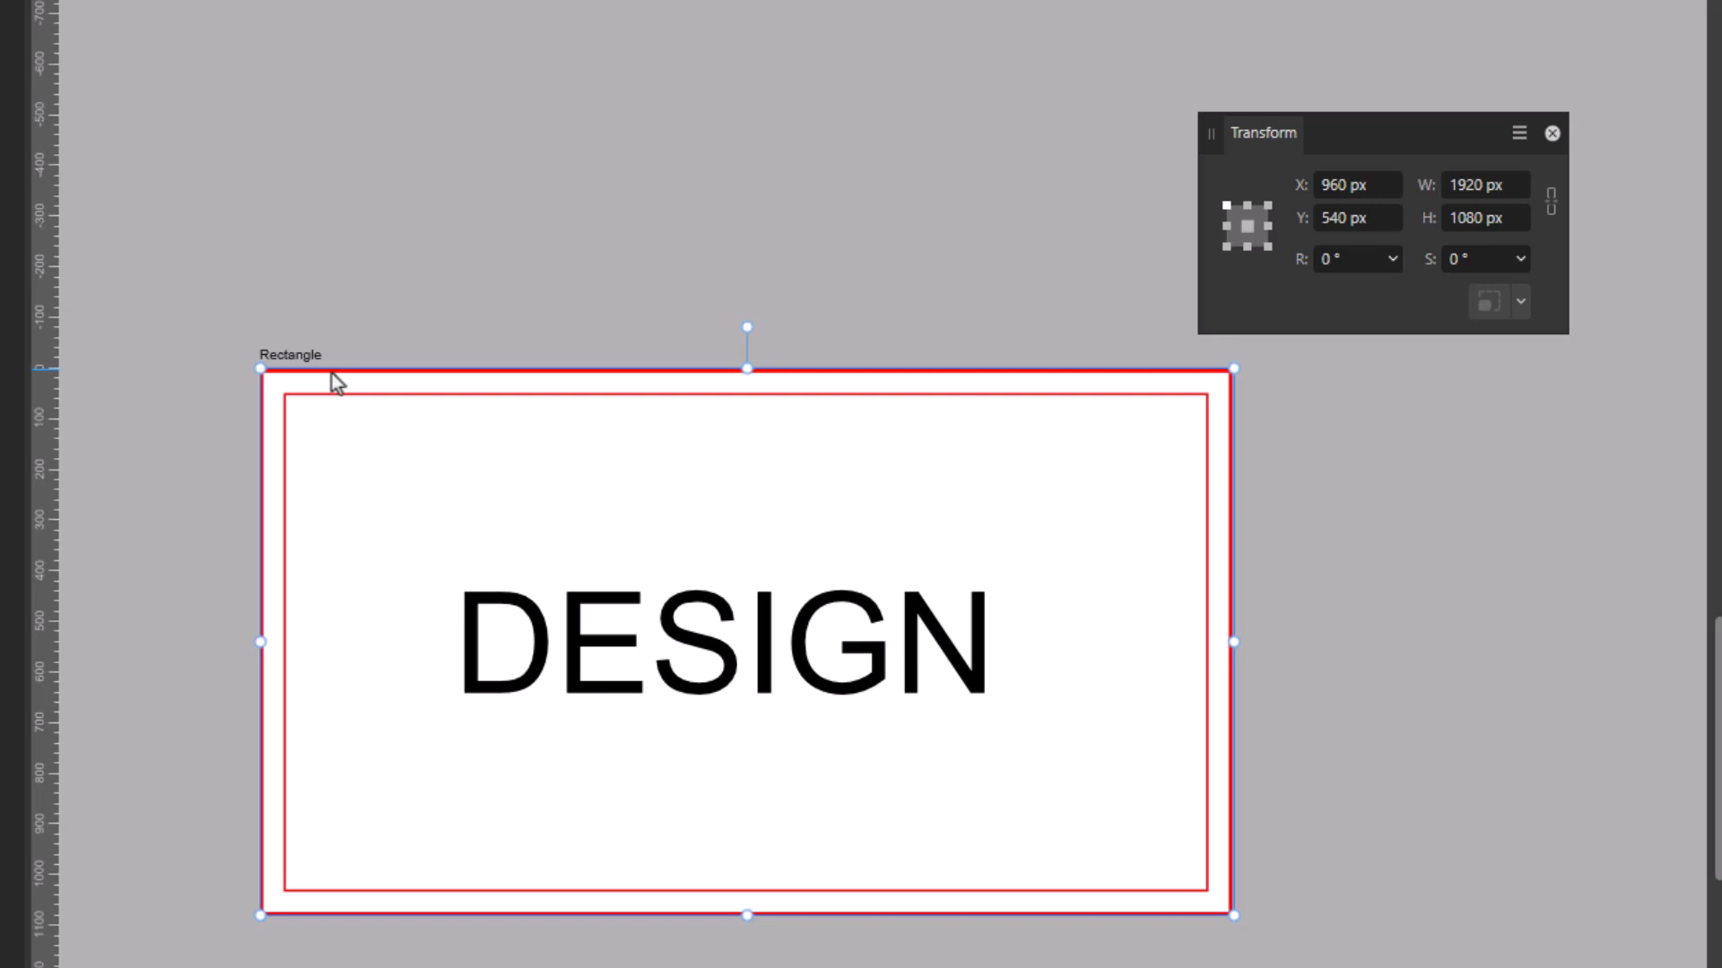
Step: Duplicate the inner border in place and reselect the copy on top
click(380, 398)
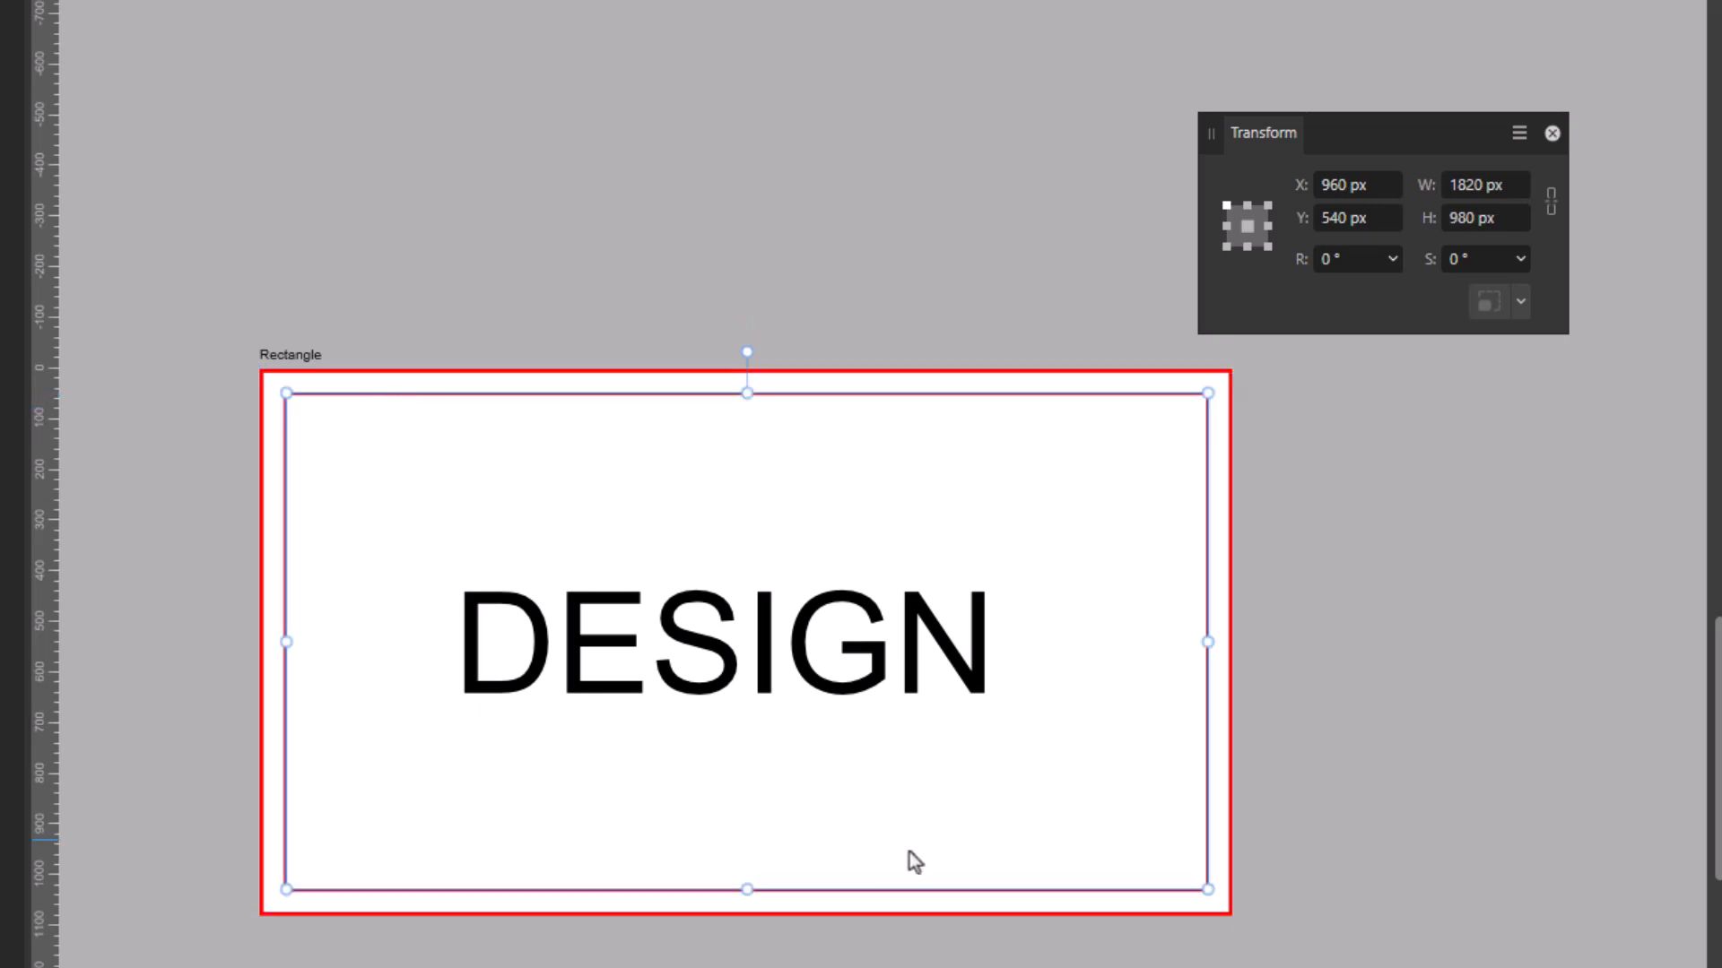
key(ctrl+c)
key(ctrl+v)
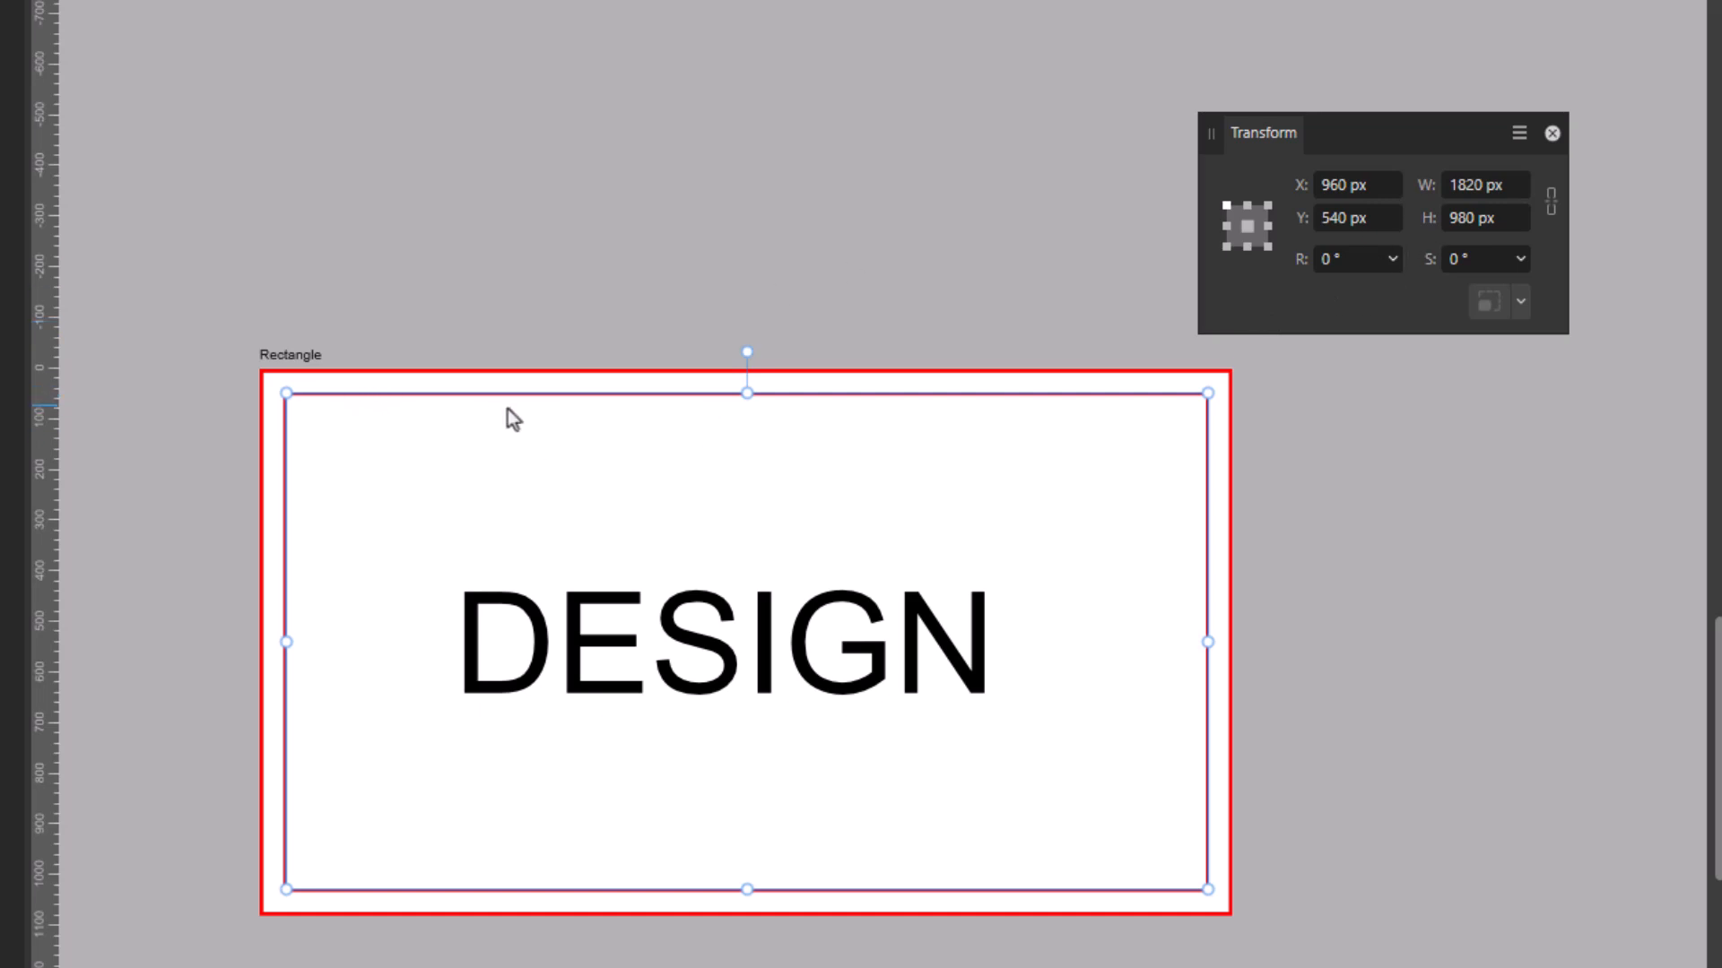
click(544, 235)
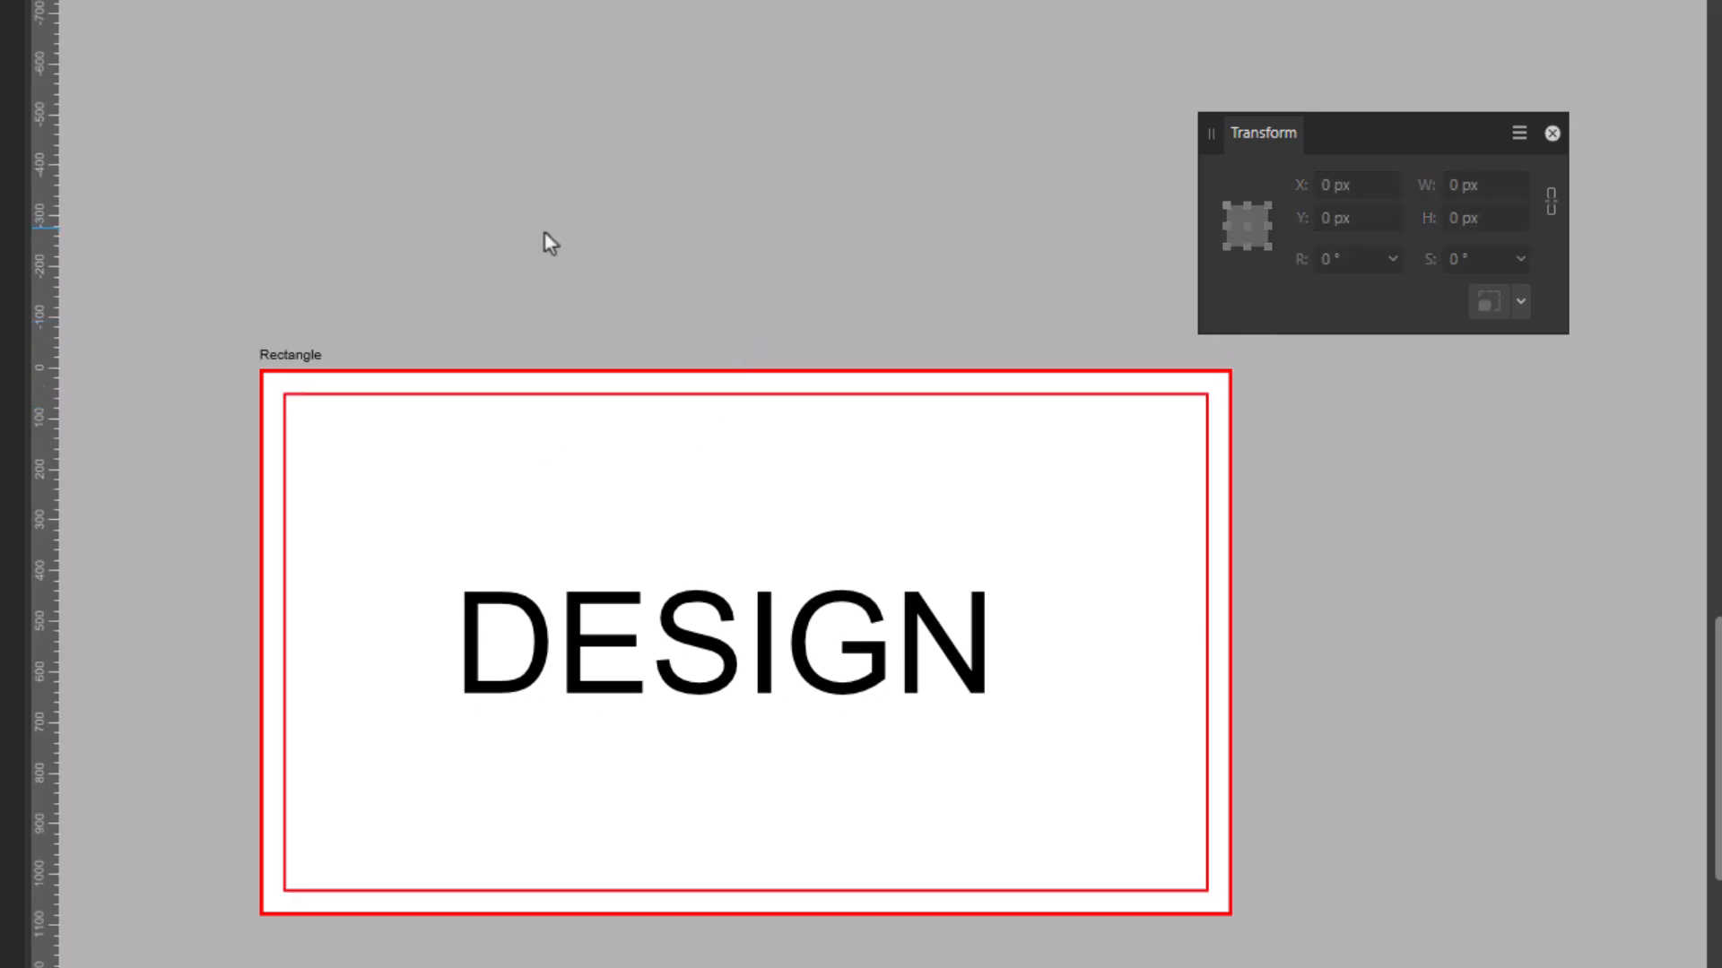
click(434, 397)
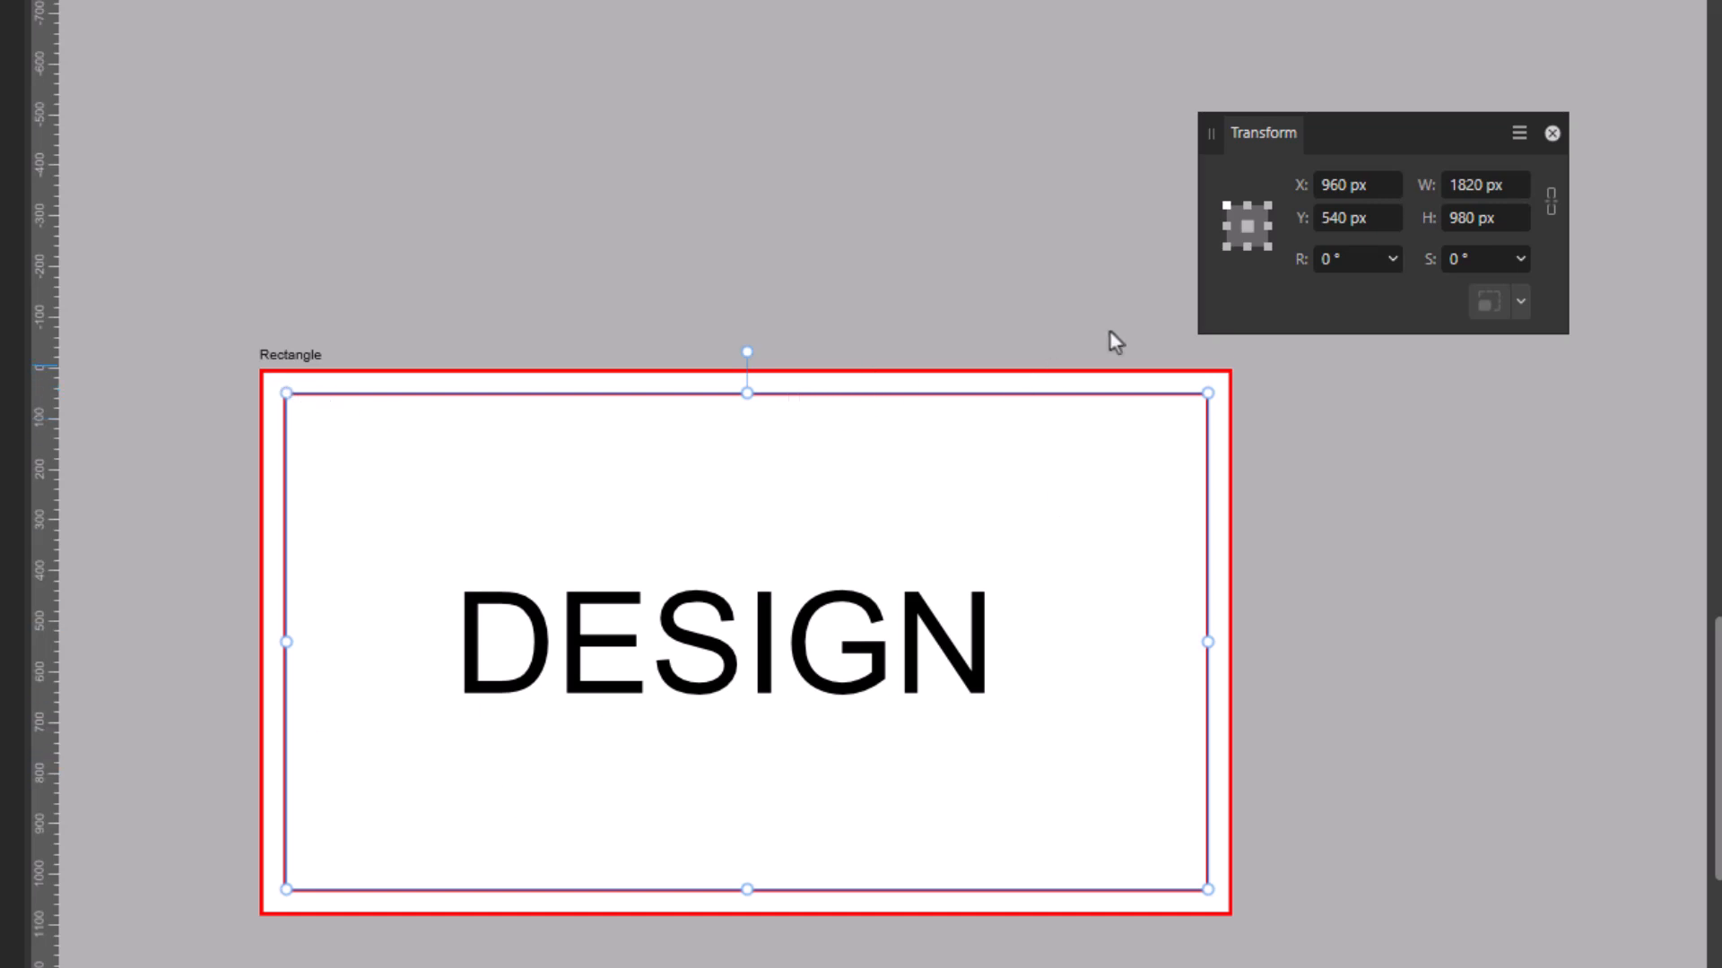
Step: Subtract 20 px from the new border's width and height, making it 1800 × 960 px, and clear the selection
click(1511, 184)
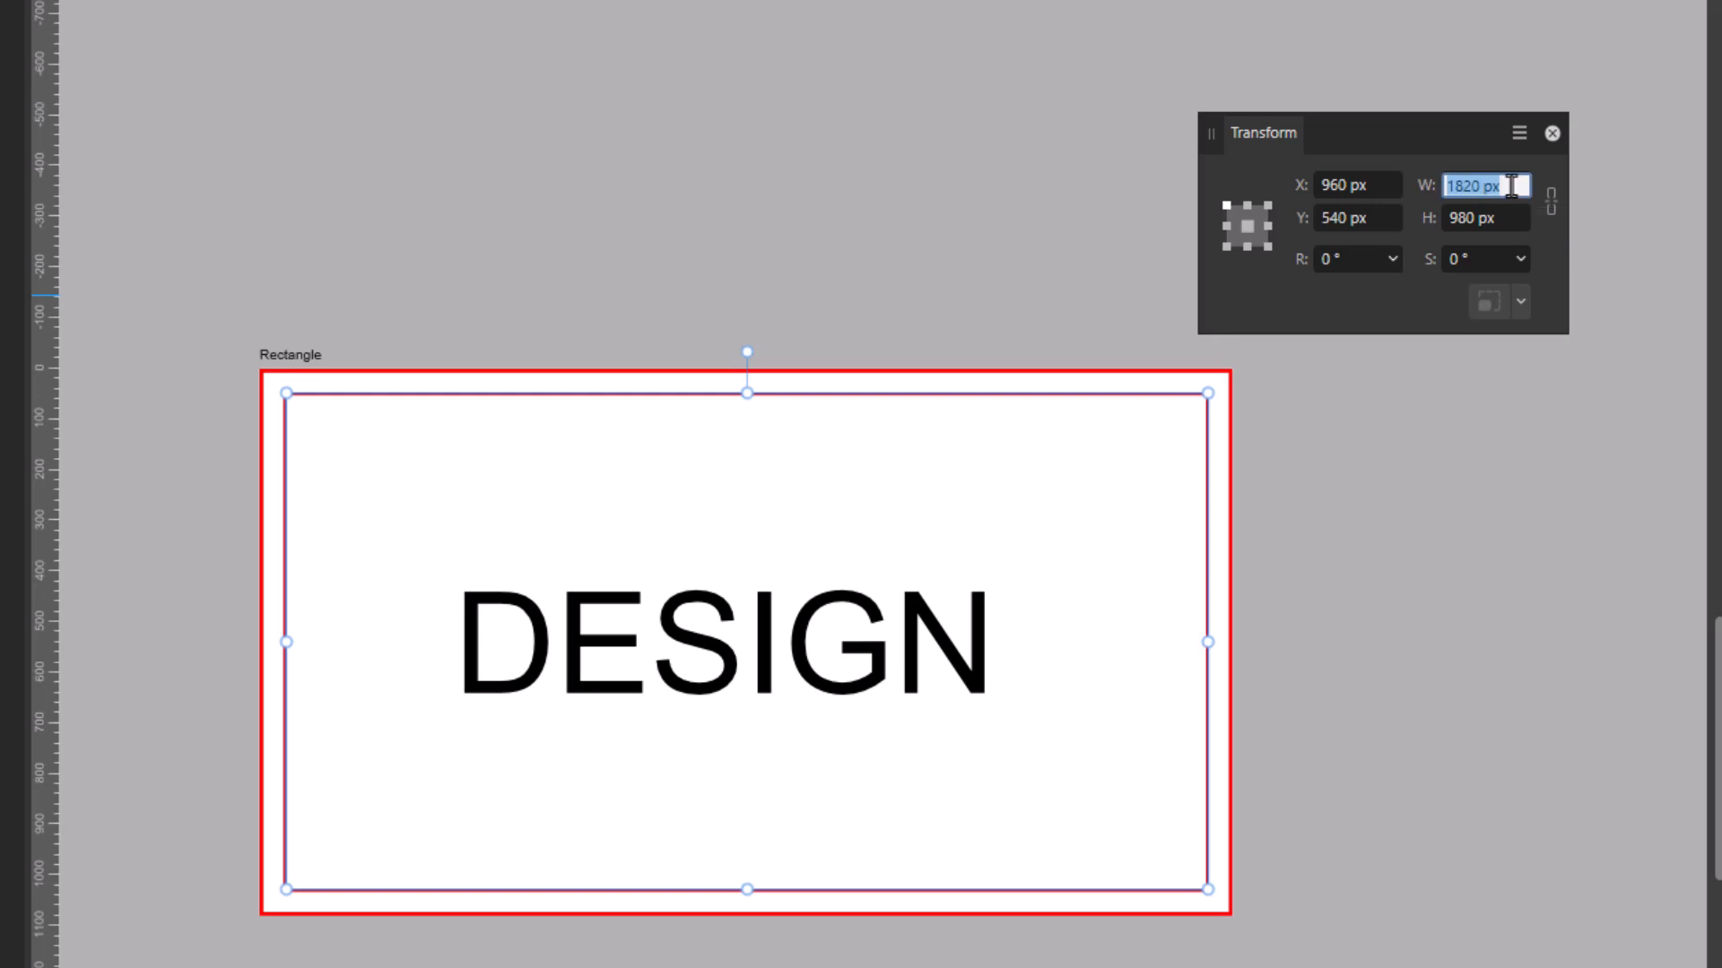
click(1515, 186)
text(-20)
key(Return)
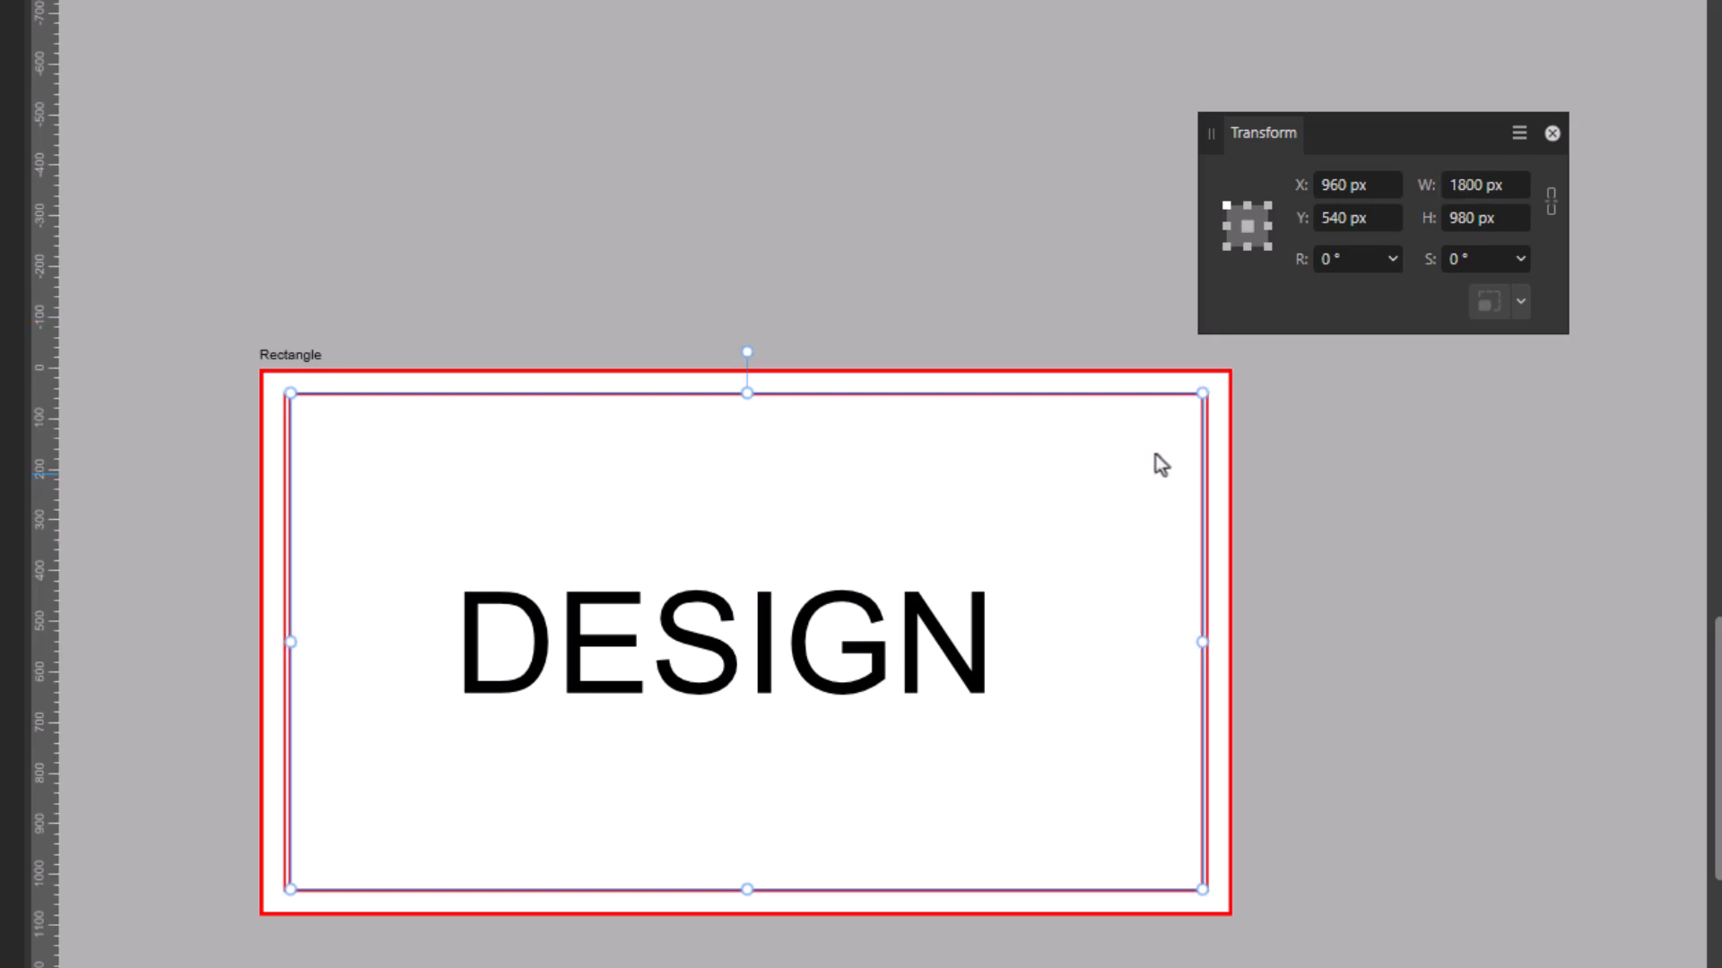
click(1512, 222)
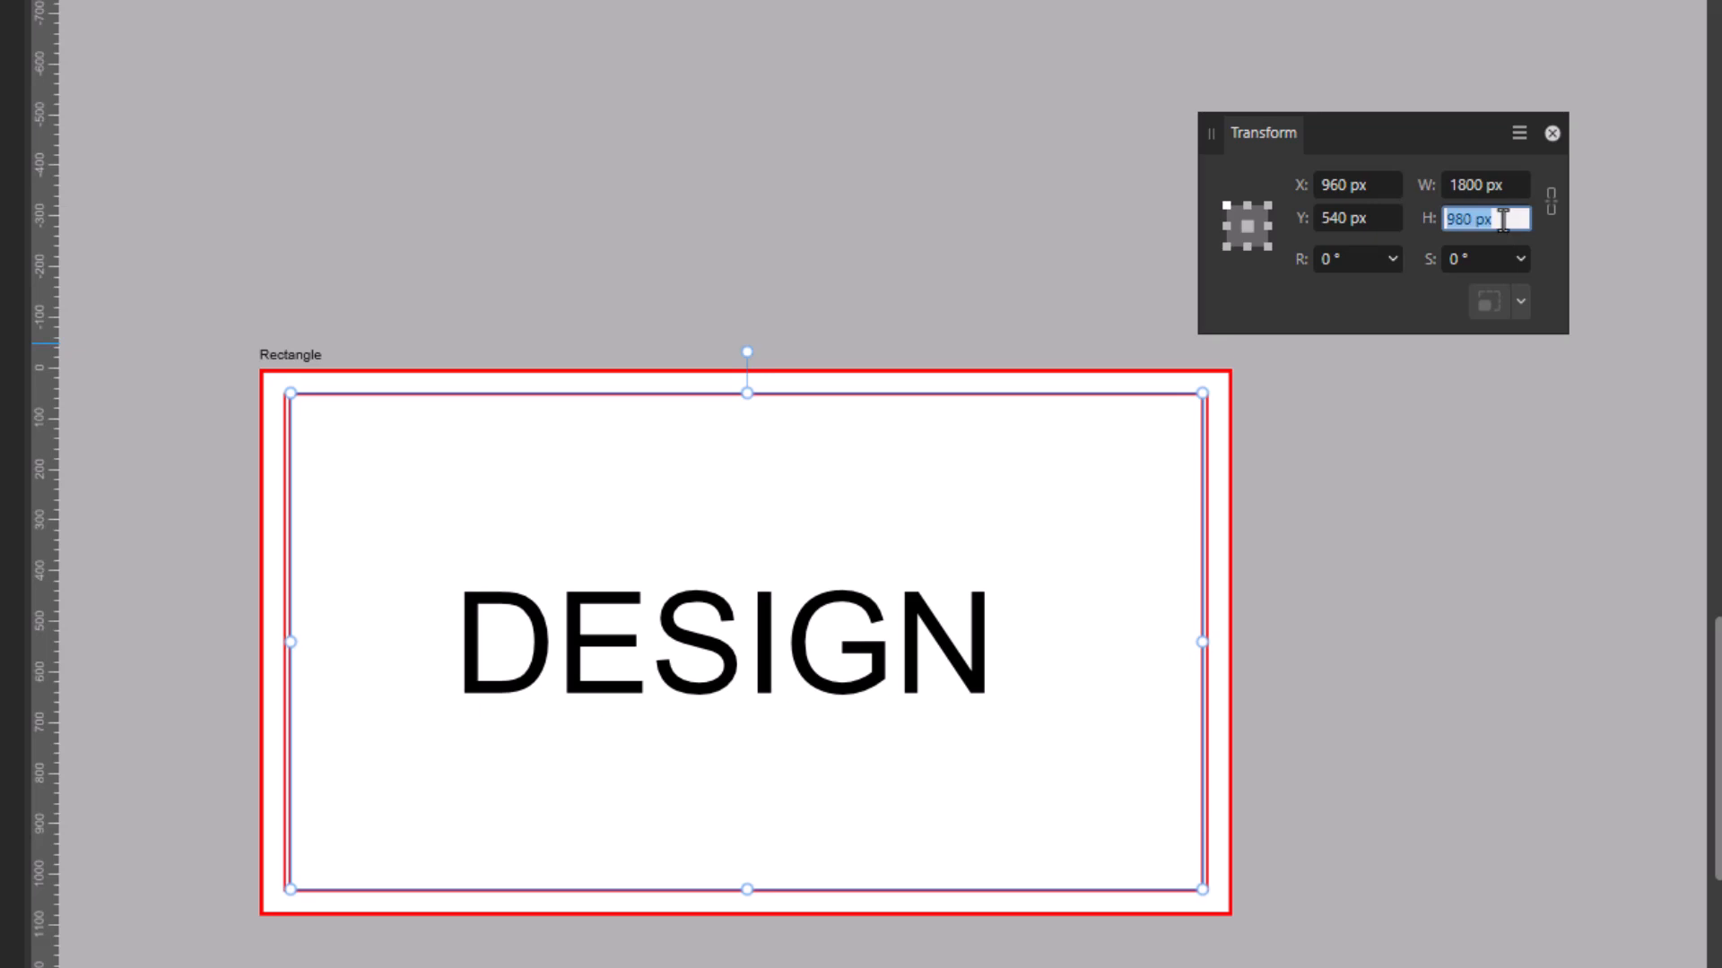
click(1519, 220)
text(-)
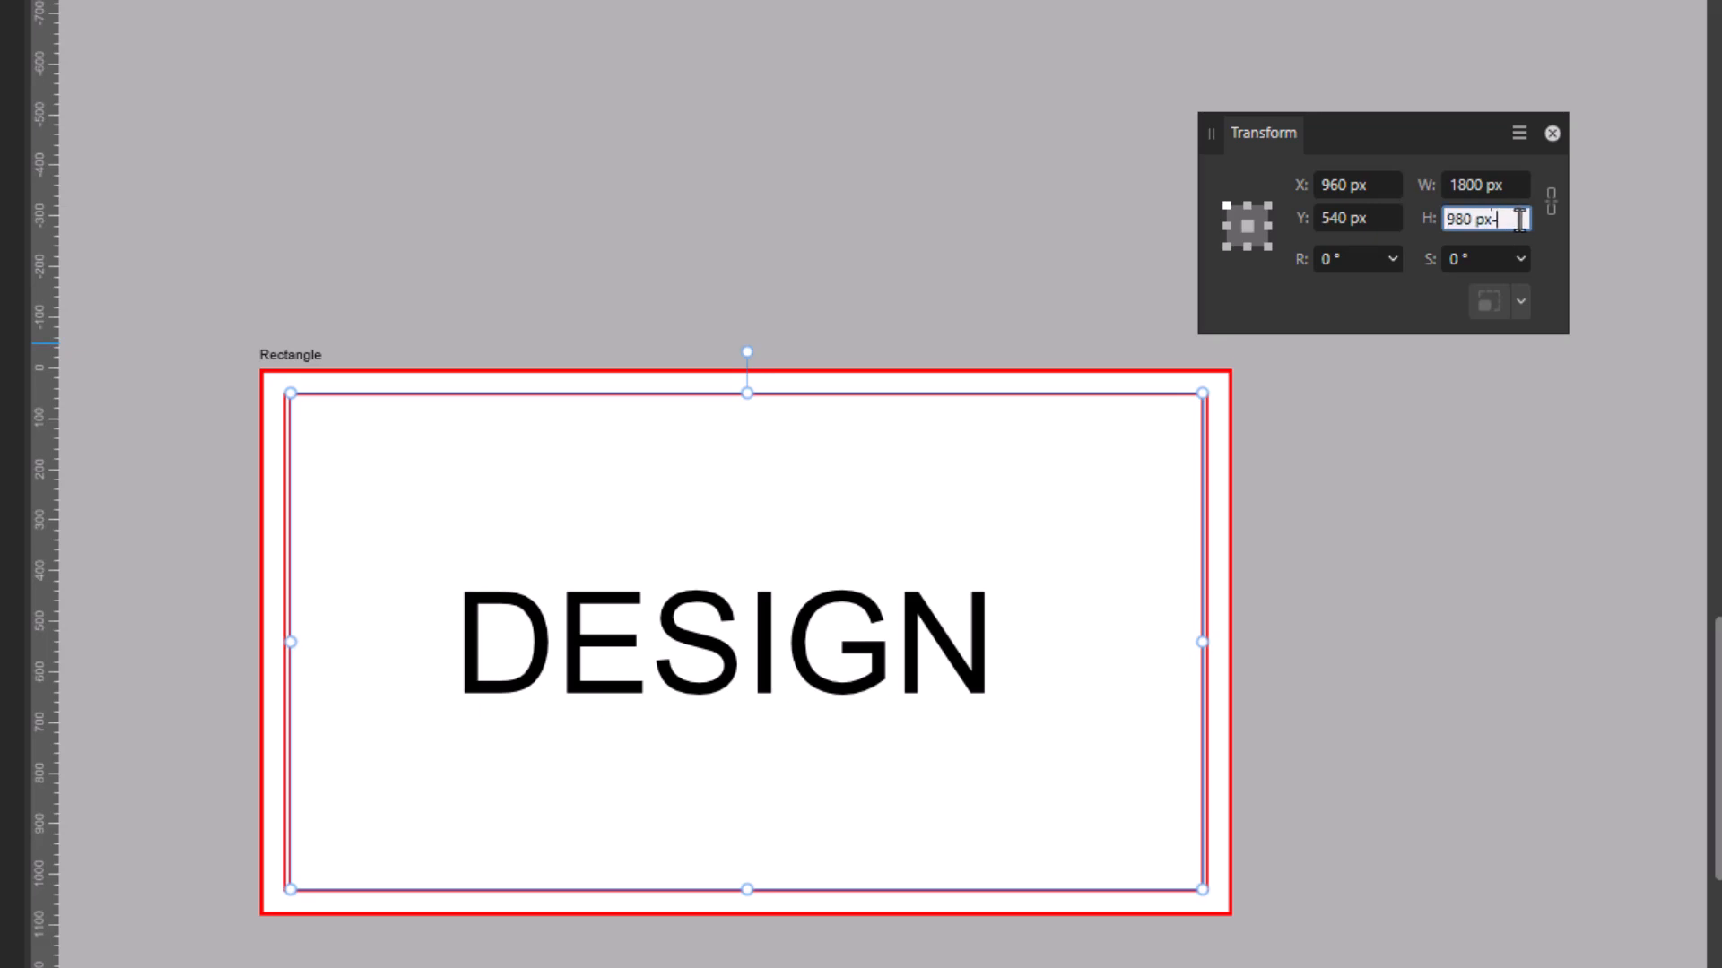
text(20)
key(Return)
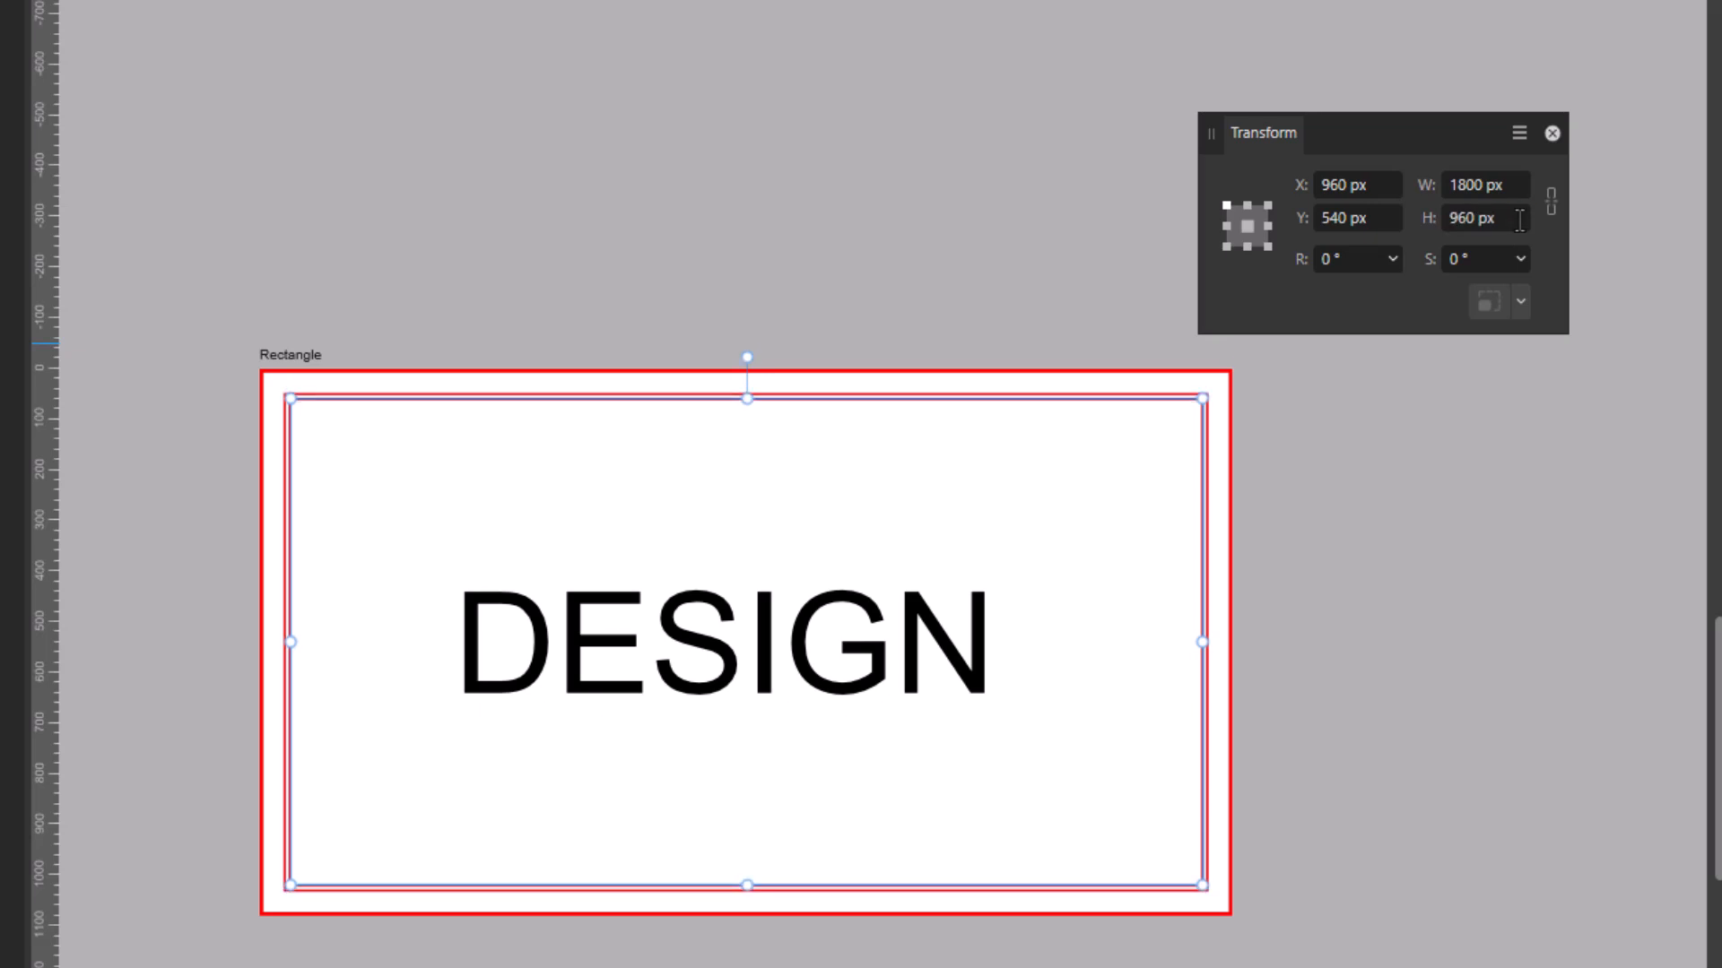
click(1255, 525)
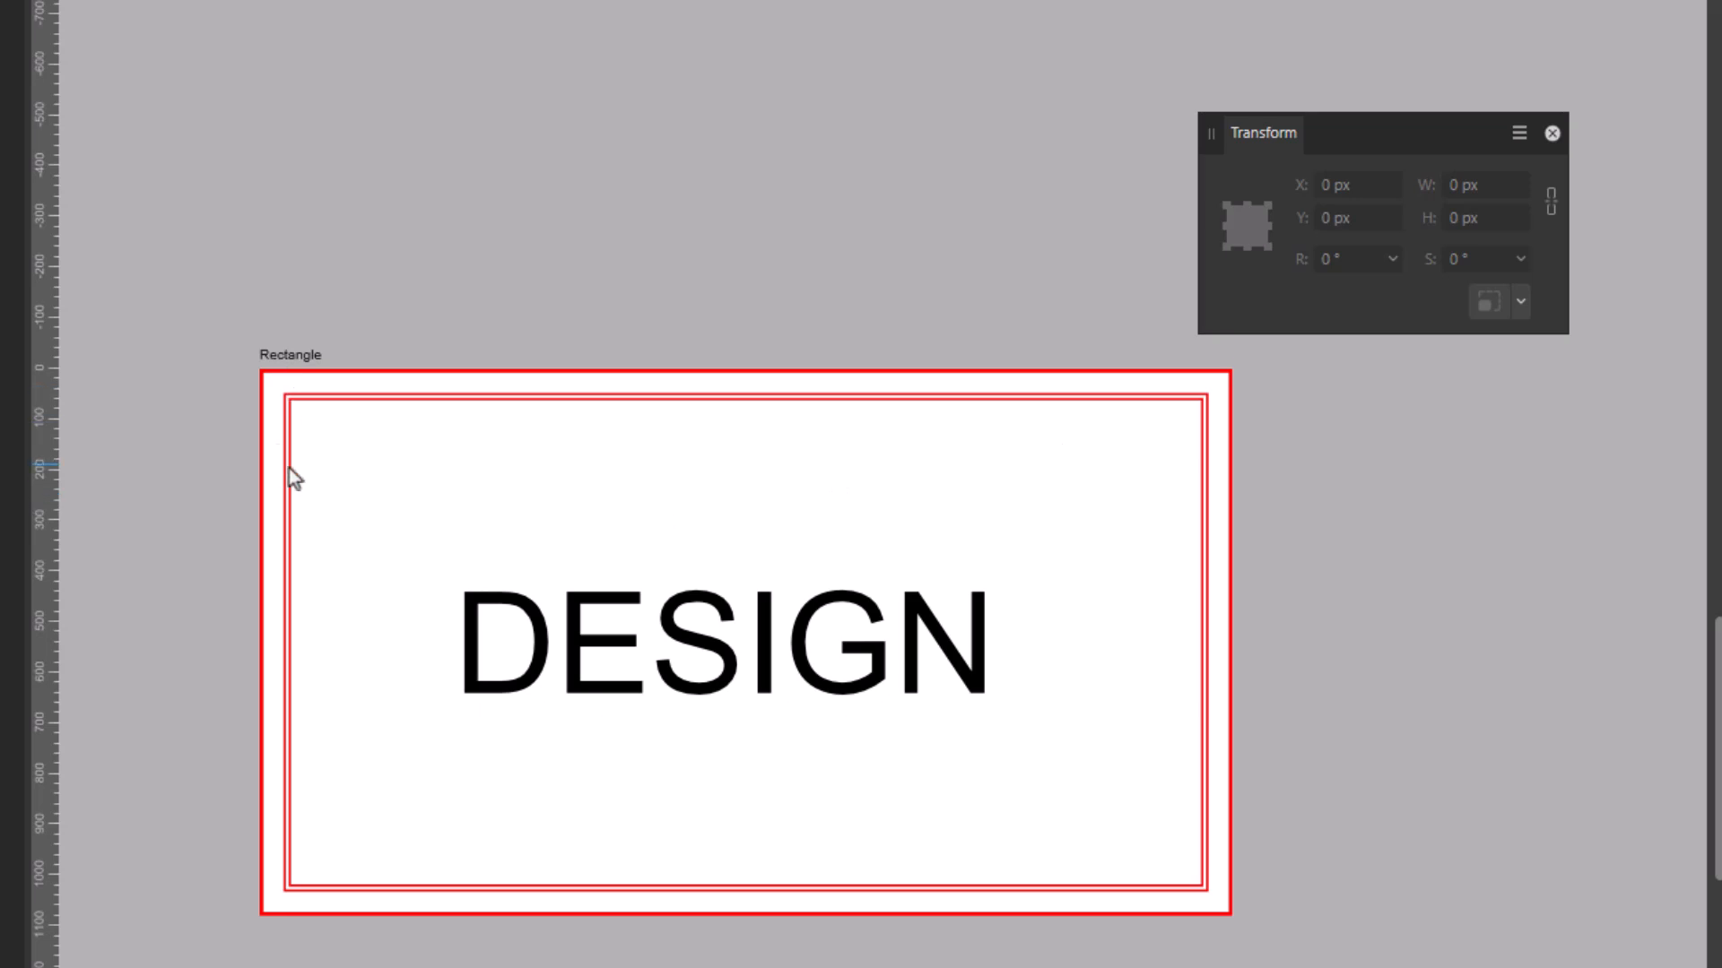
Step: Delete the outermost border along the artboard's edge, keeping the two inner borders, and clear the selection
click(344, 374)
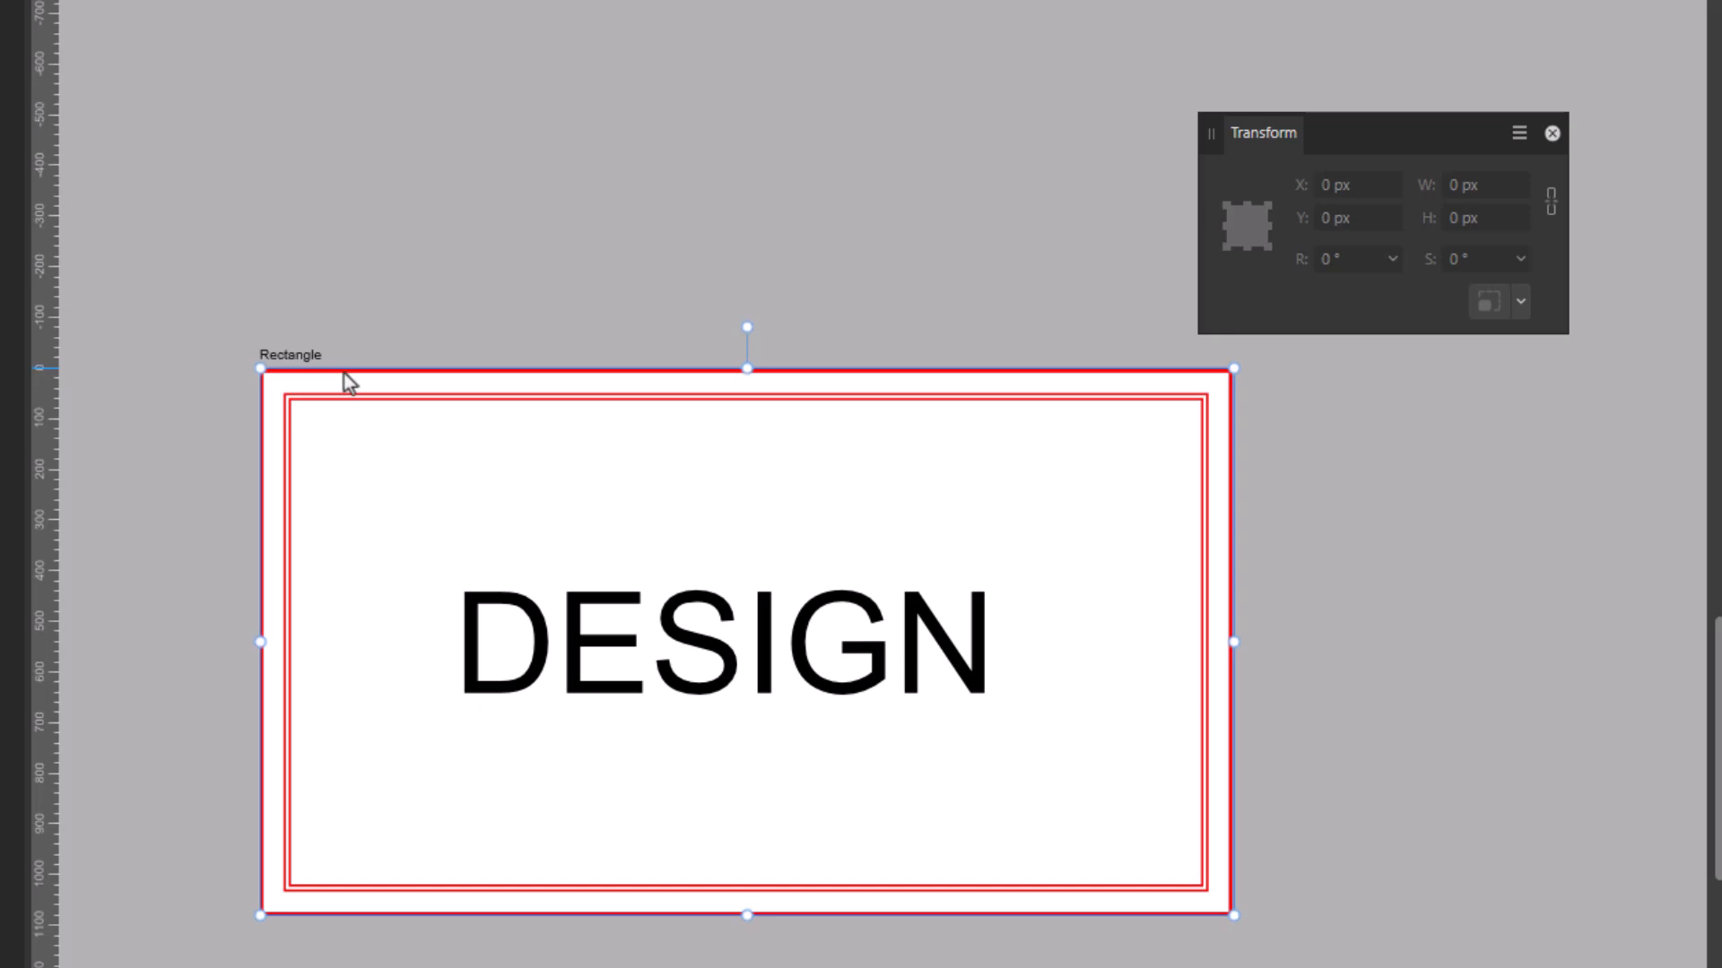
key(Delete)
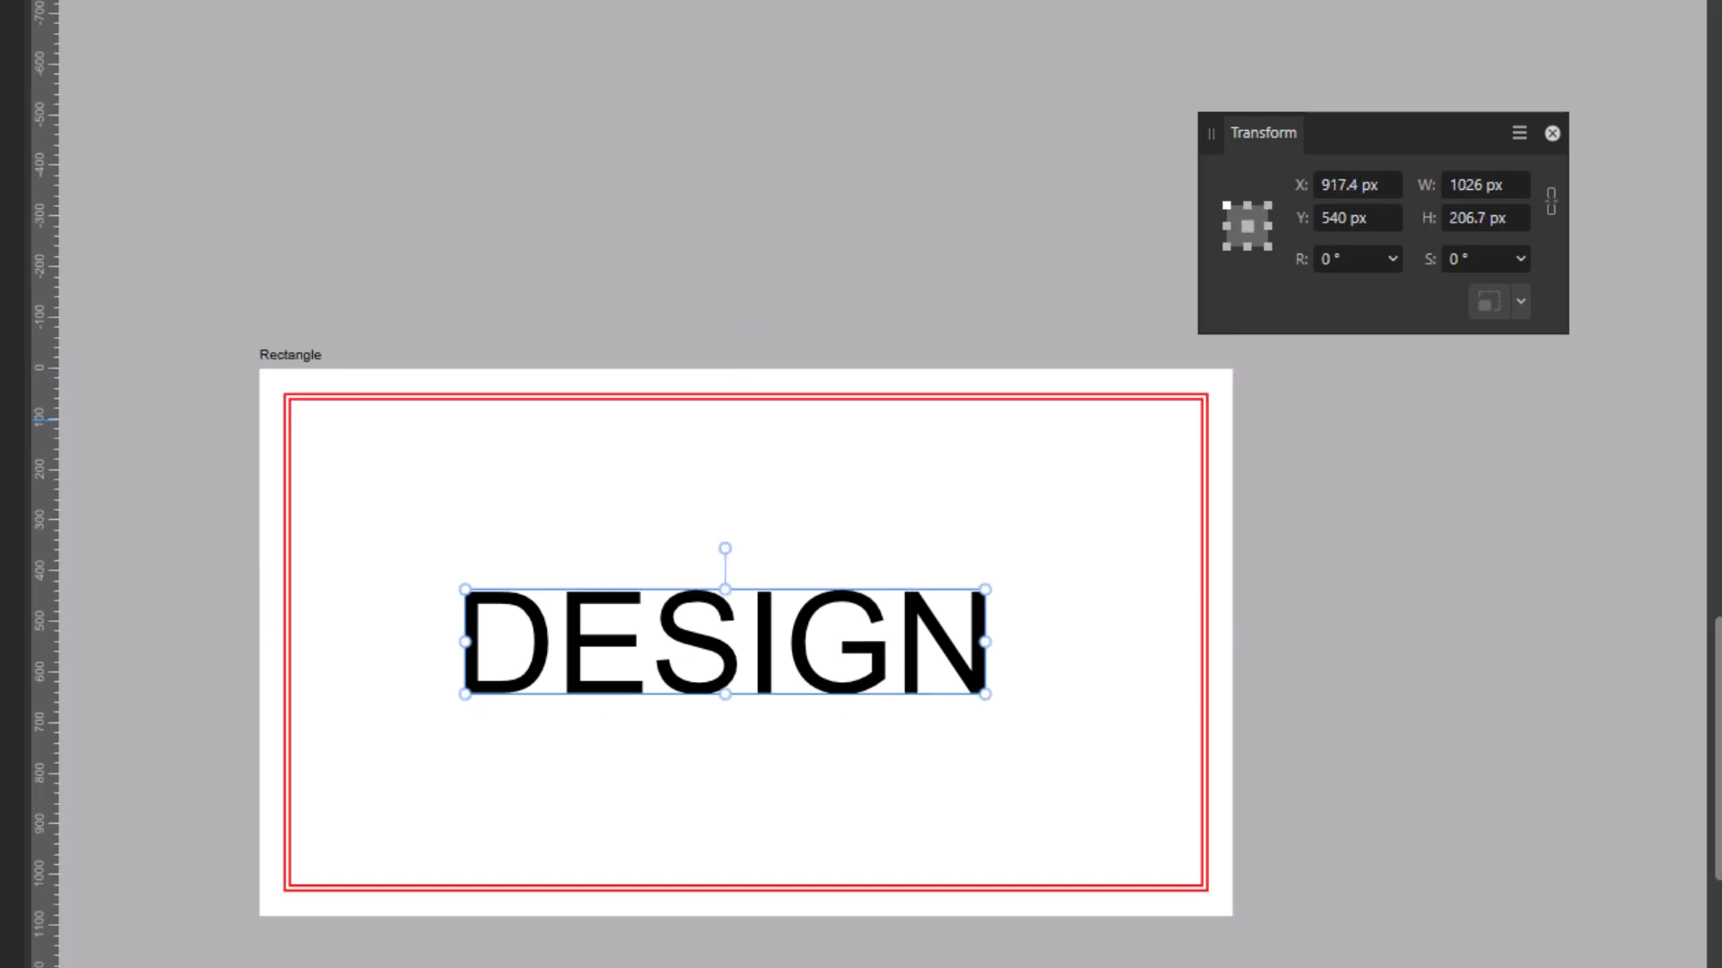
click(115, 445)
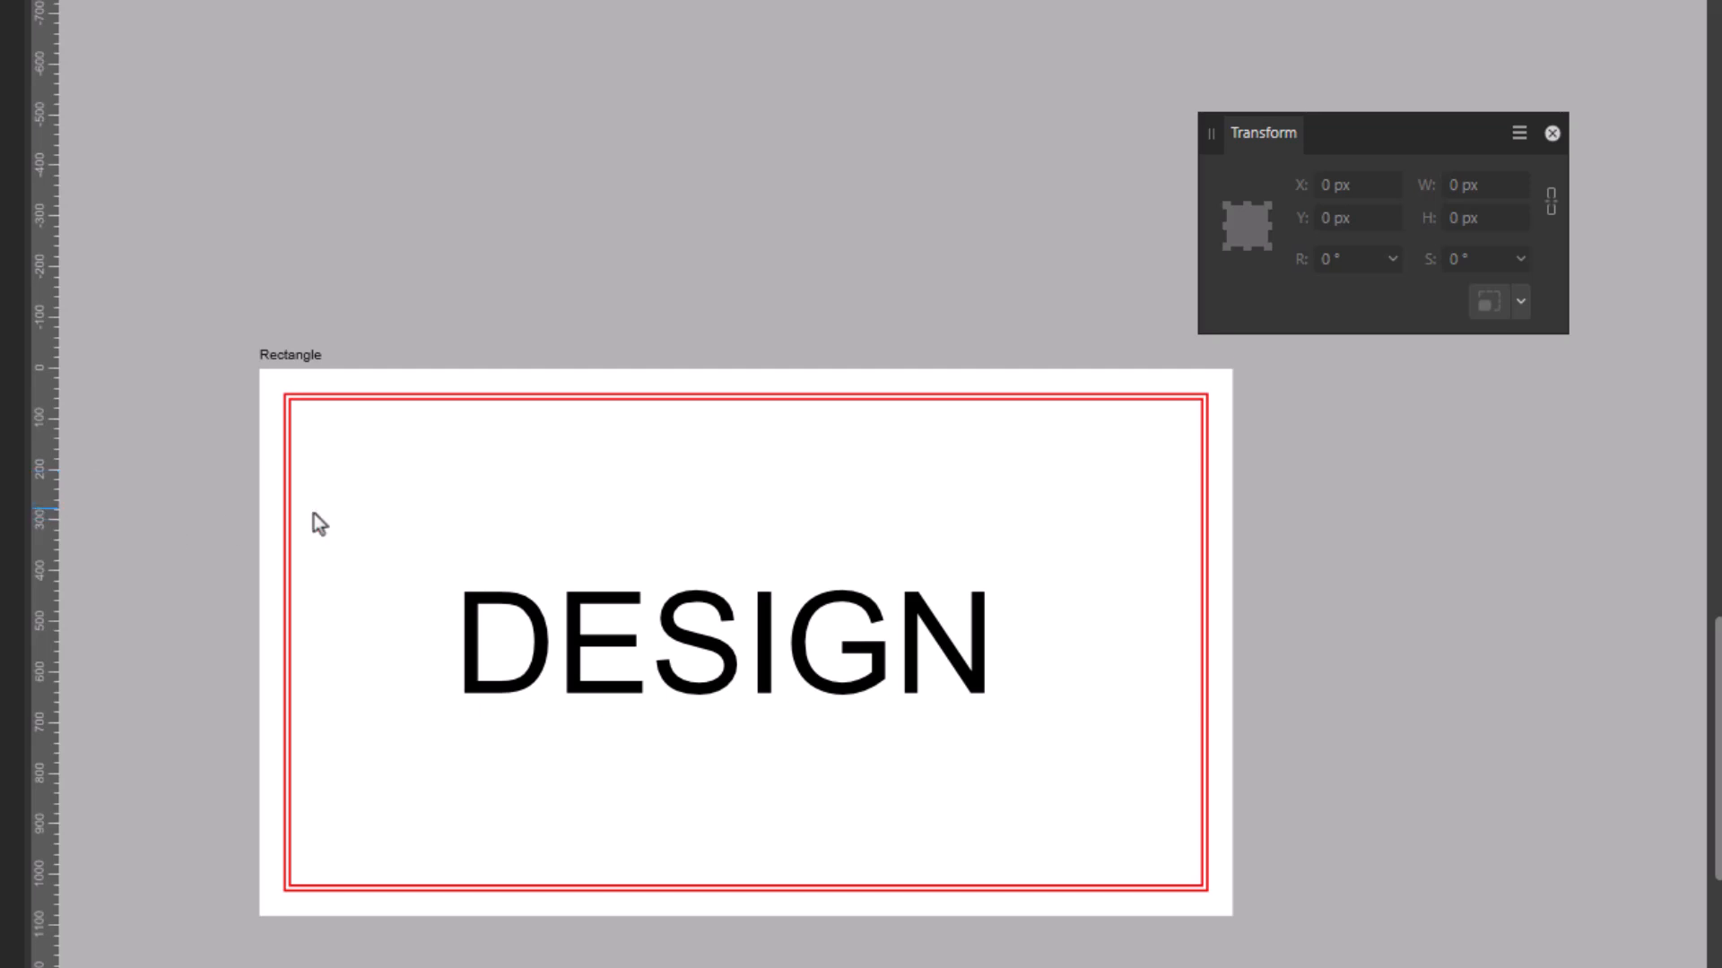
Step: Subtract 100 px from the innermost border's width and height, making it 1700 × 860 px, and clear the selection
click(1206, 420)
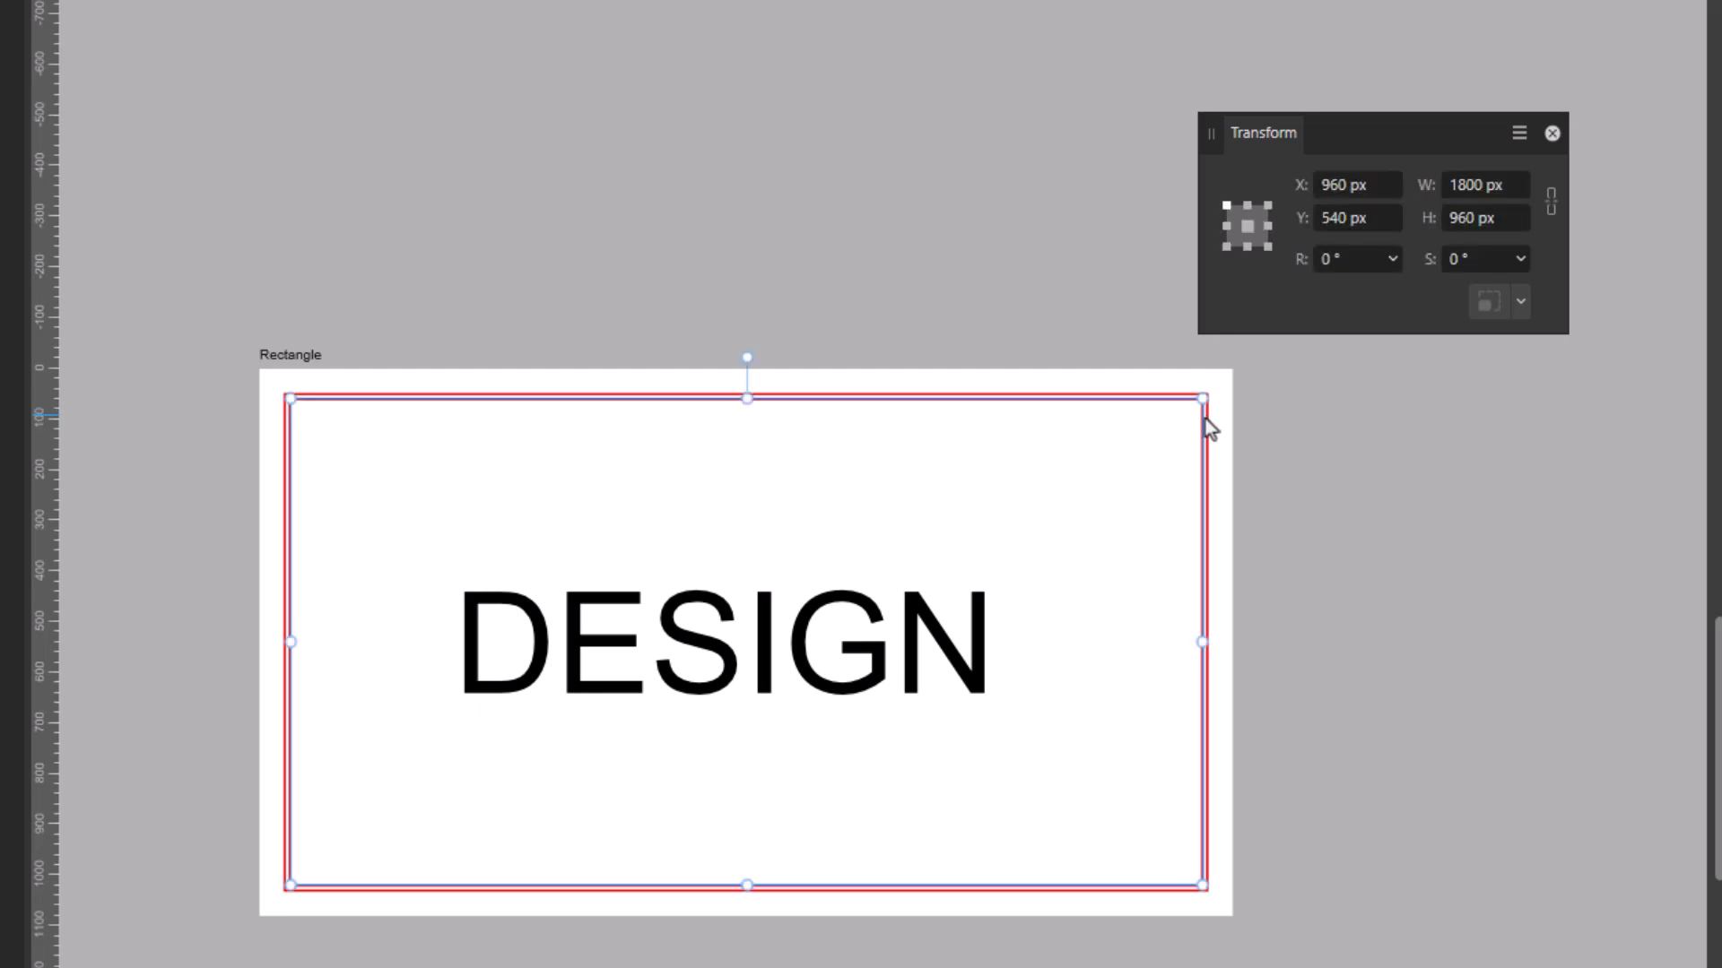
click(1515, 185)
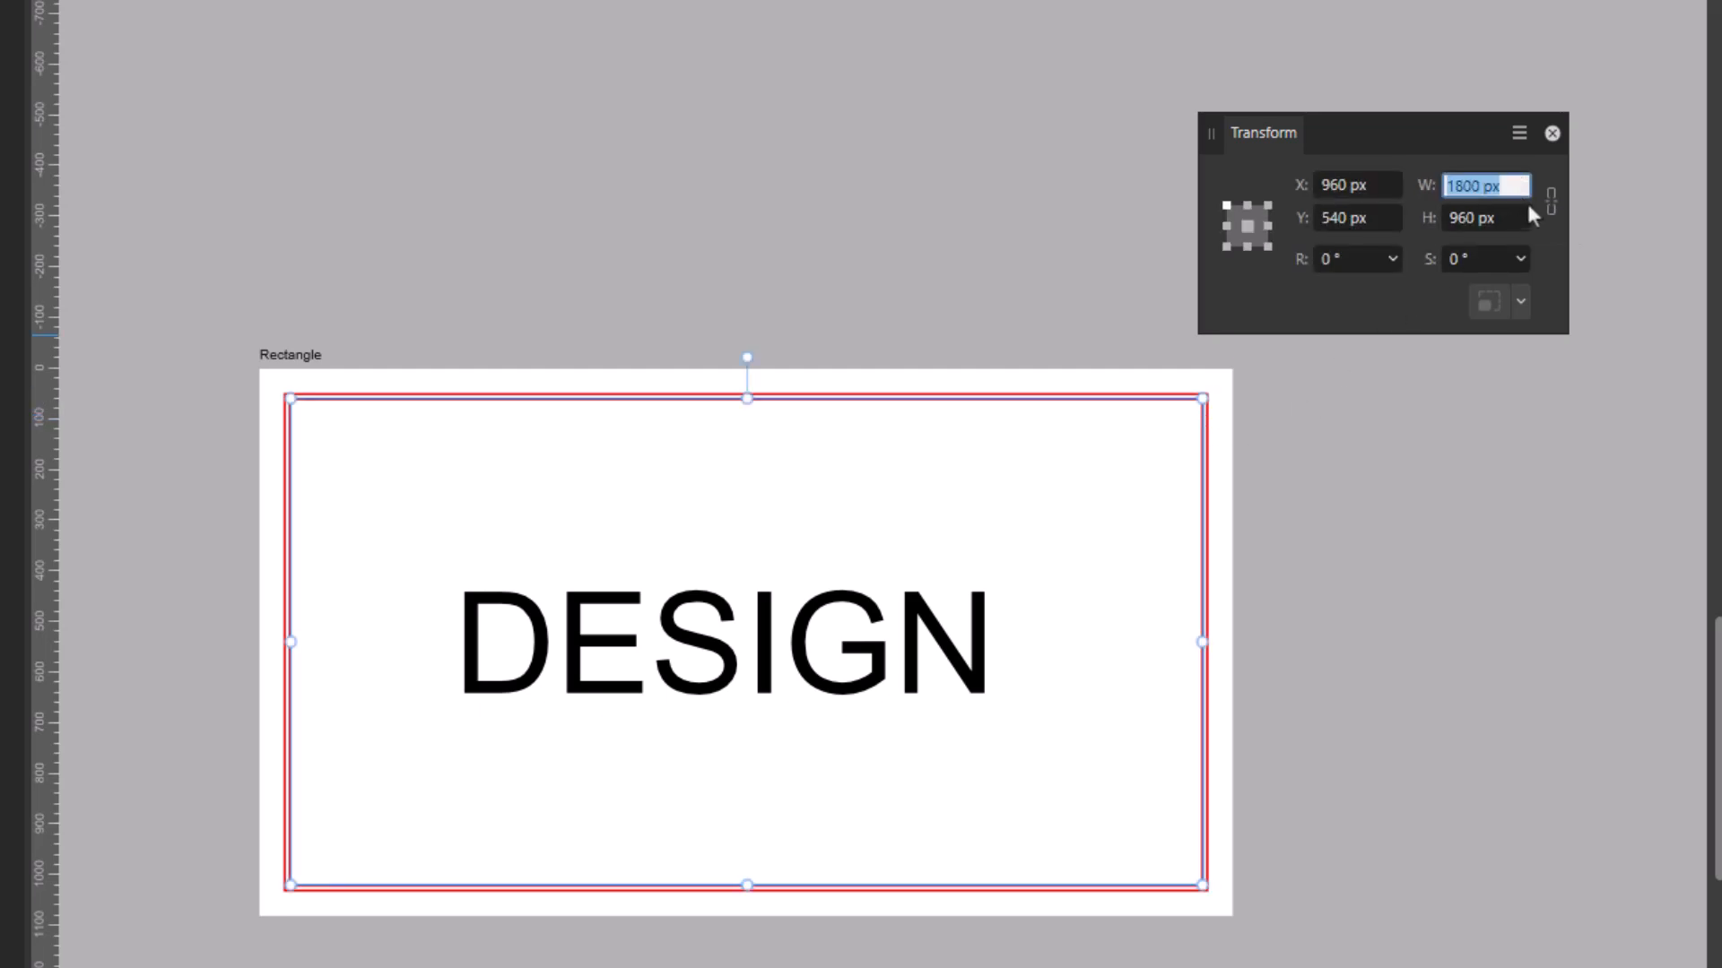
key(Right)
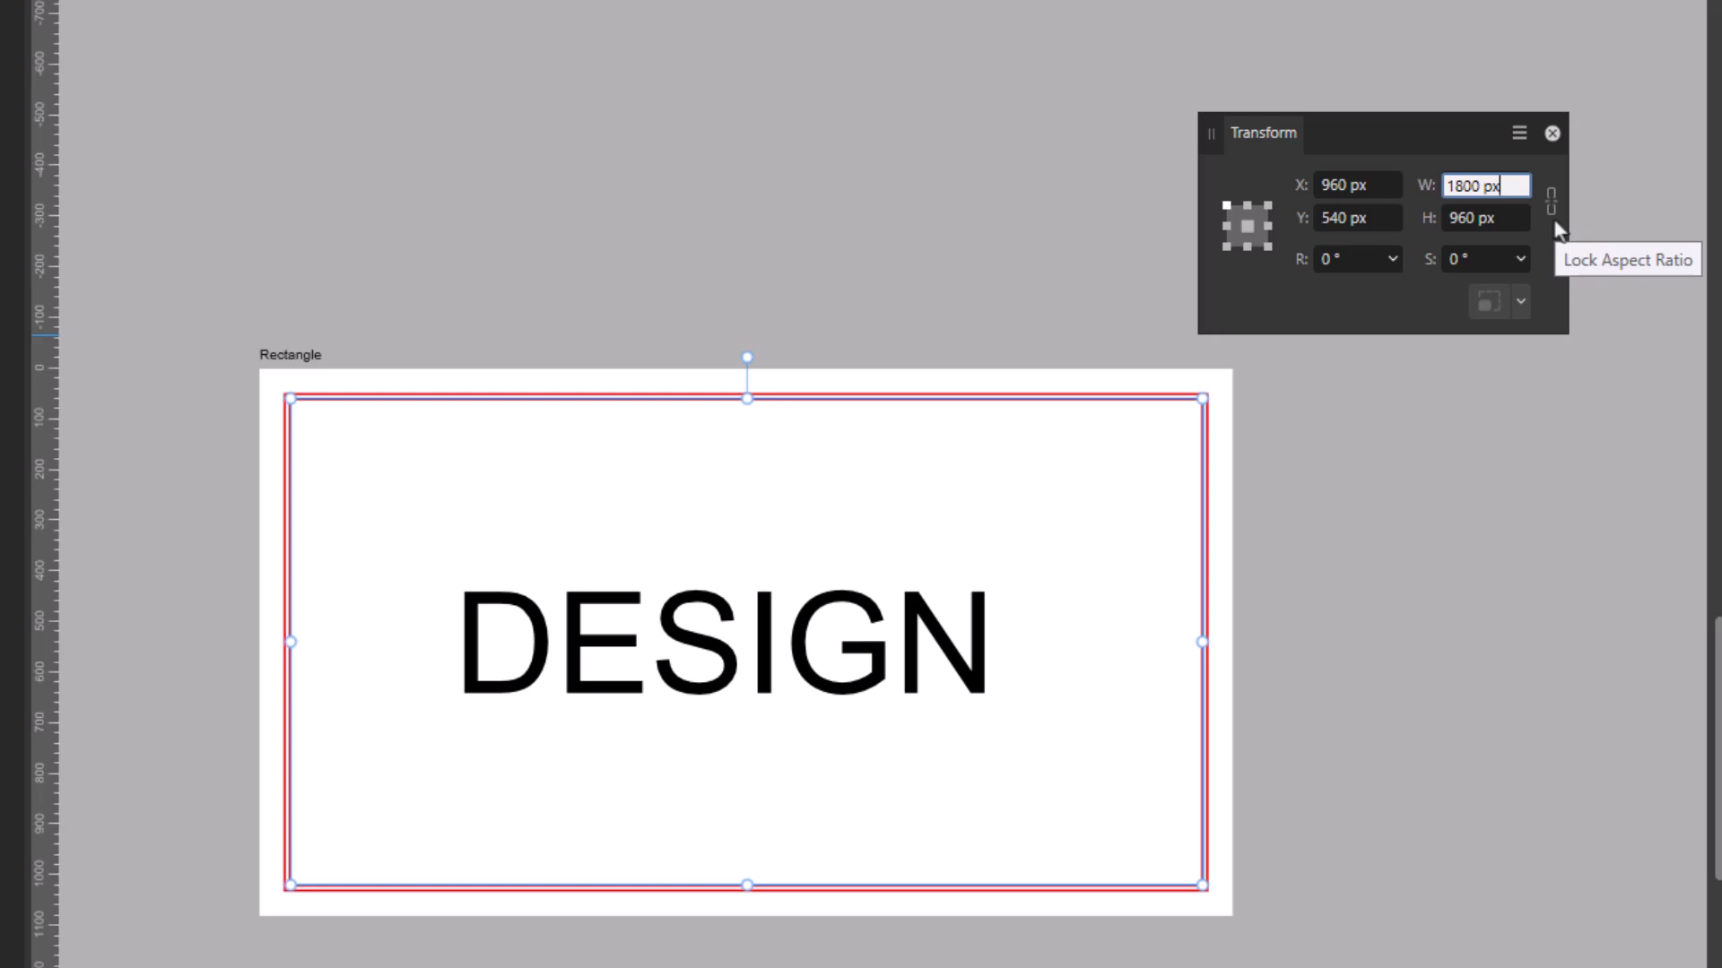
text(-100)
key(Return)
click(1503, 220)
key(Right)
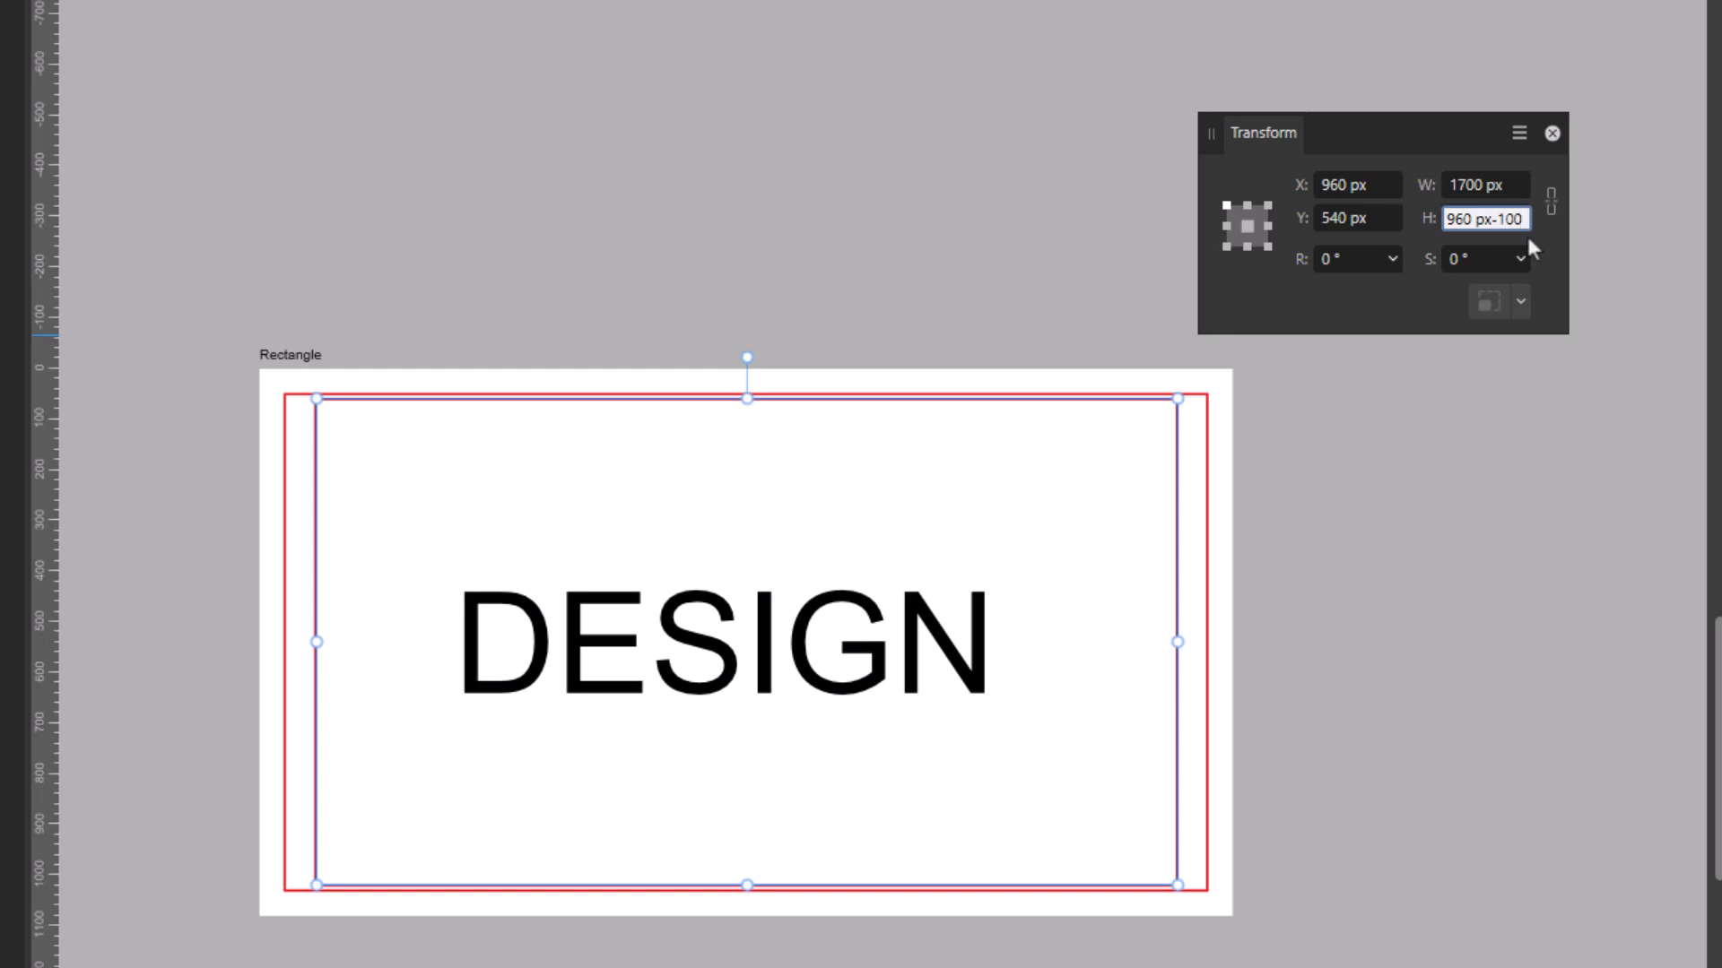
text(-100)
key(Return)
click(1182, 656)
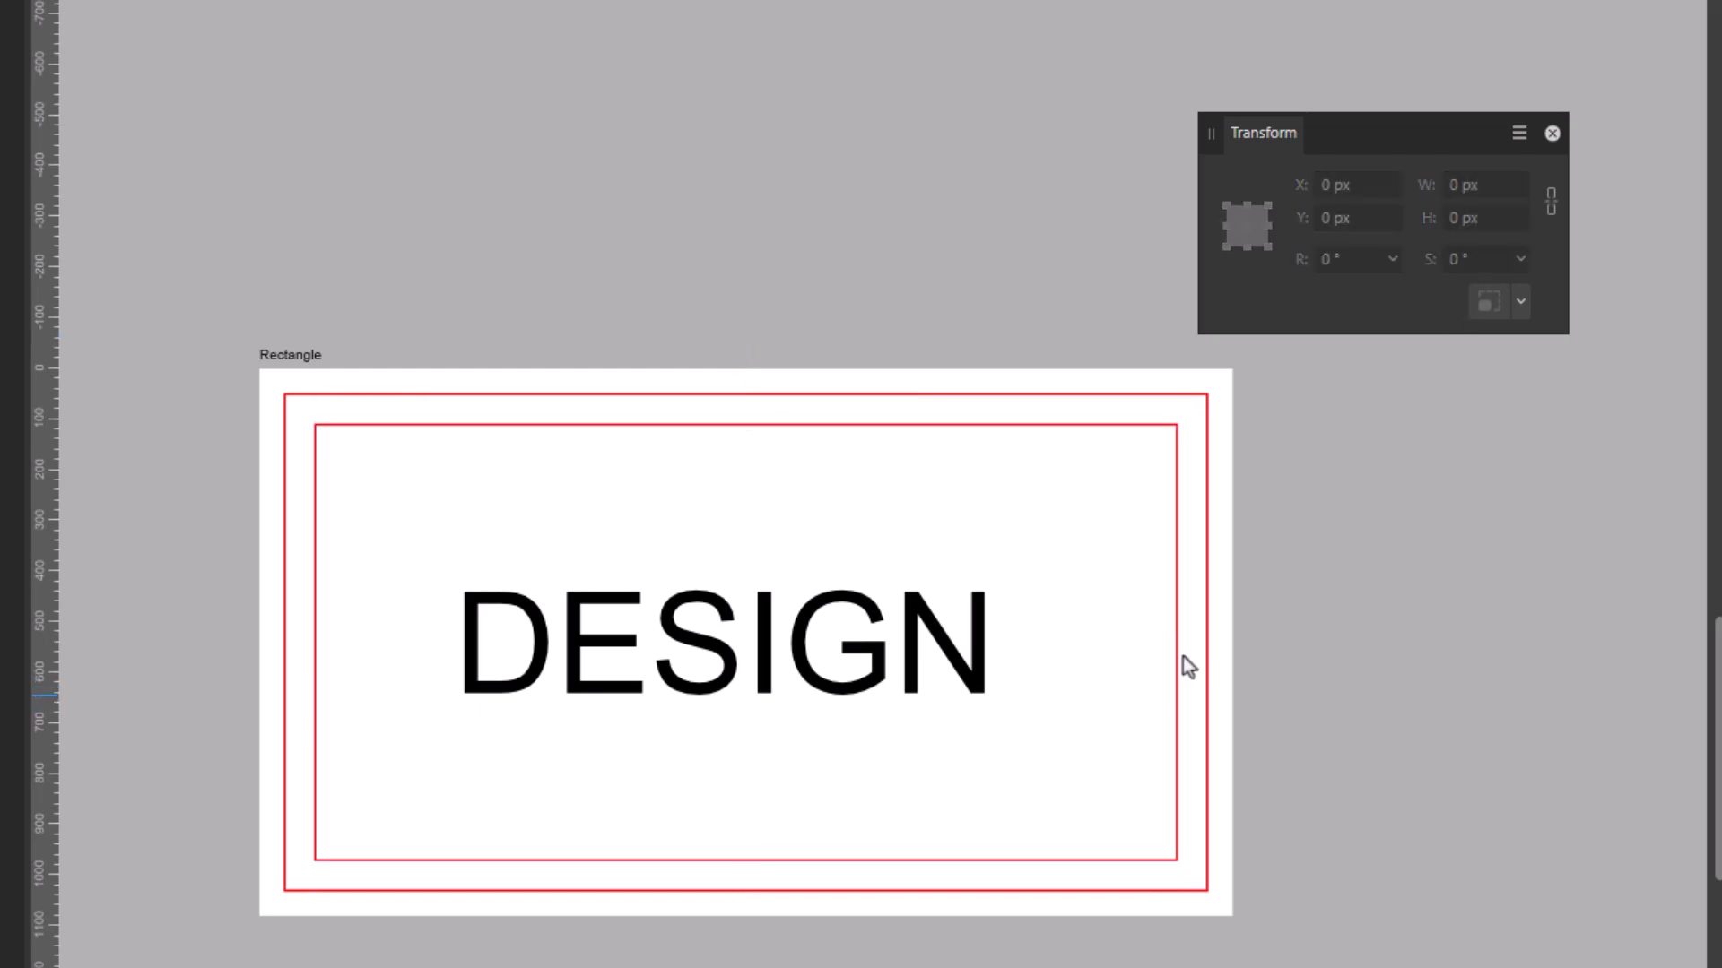
Step: Add 60 px and another 10 px to the inner border's width, making it 1770 px wide
click(314, 429)
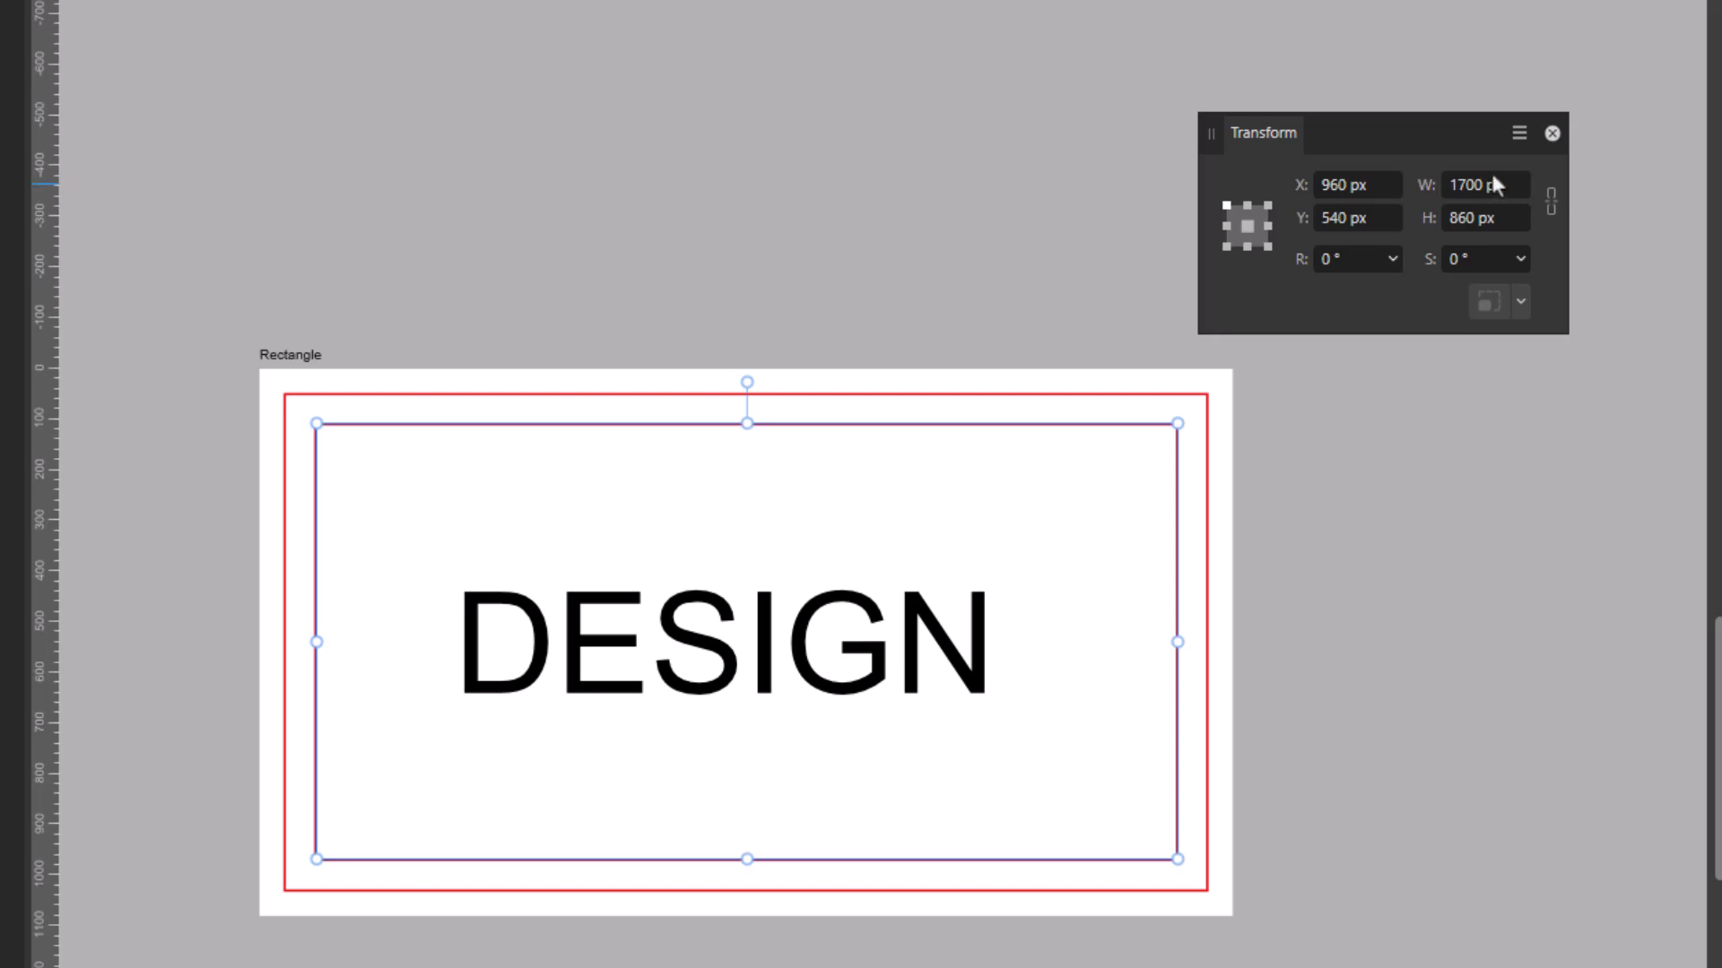
click(1519, 186)
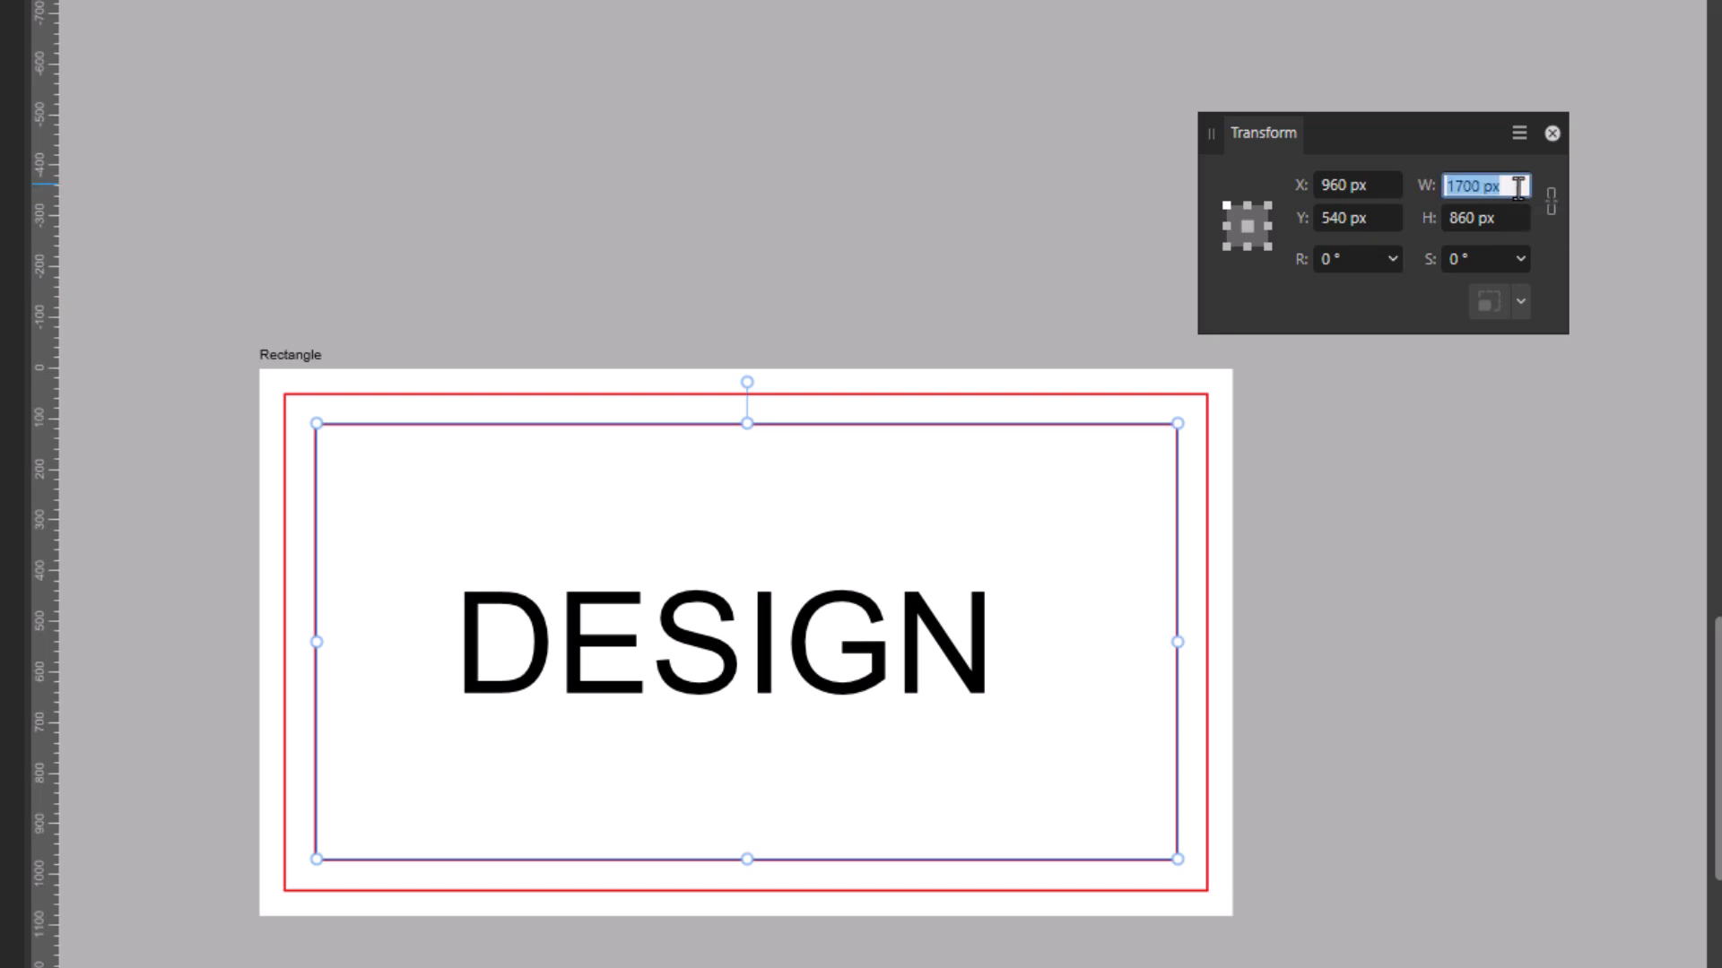
click(1521, 186)
text(+60)
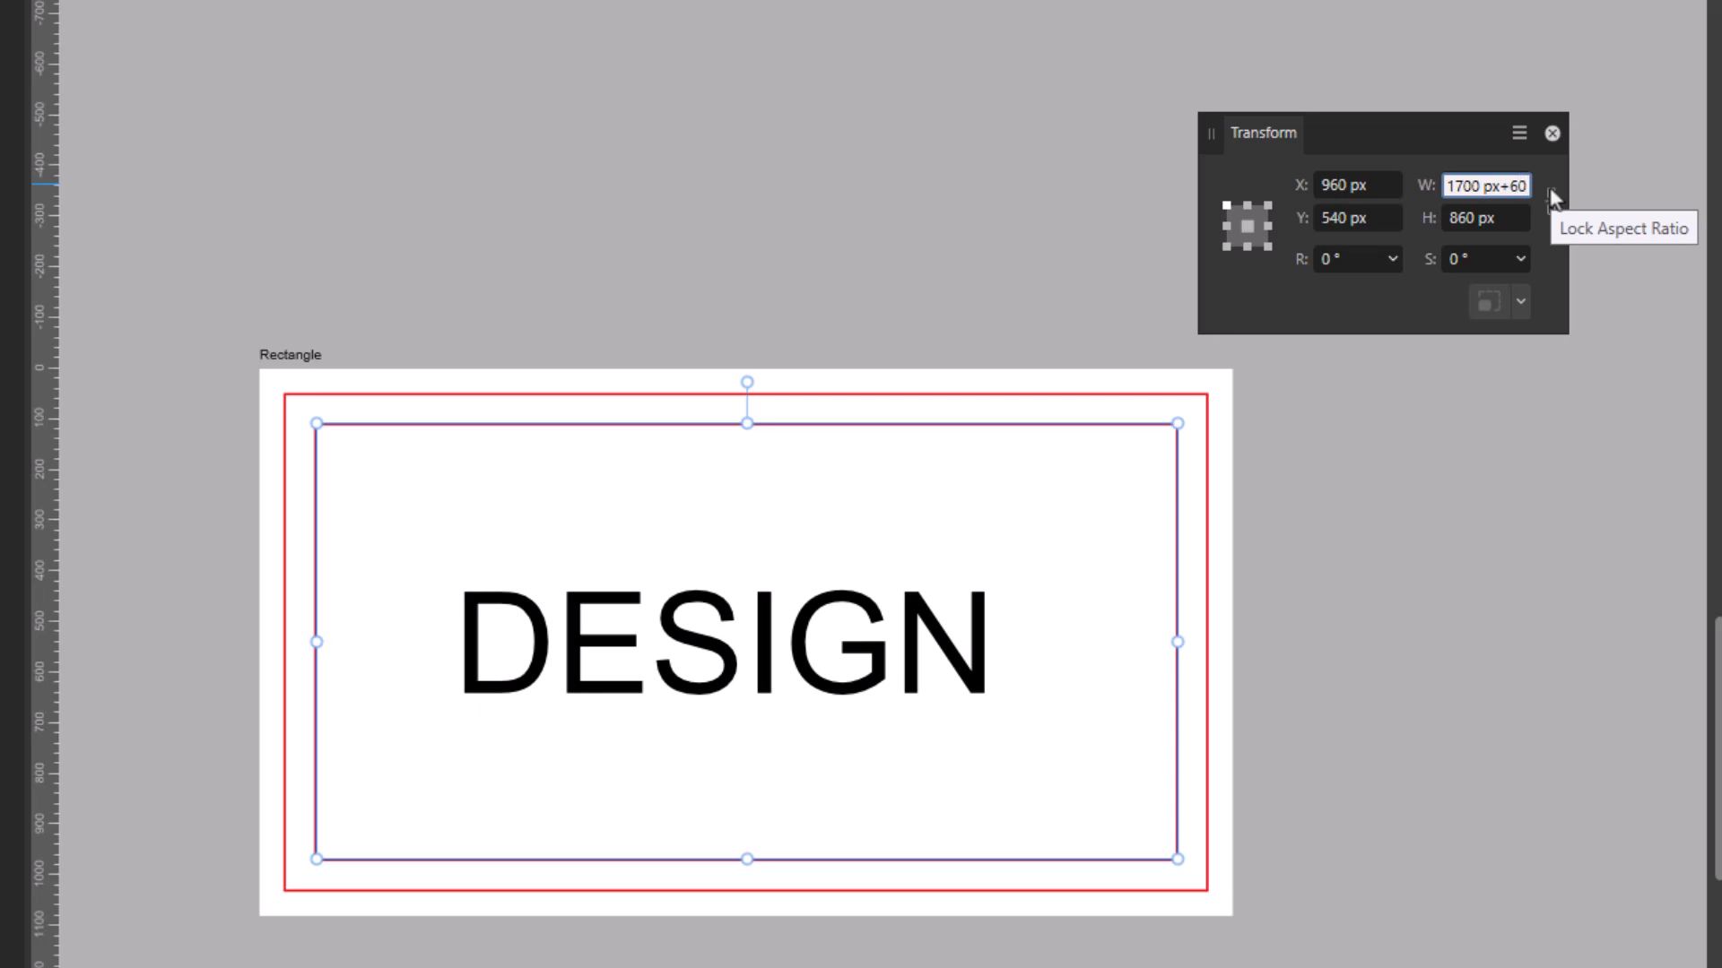
key(Return)
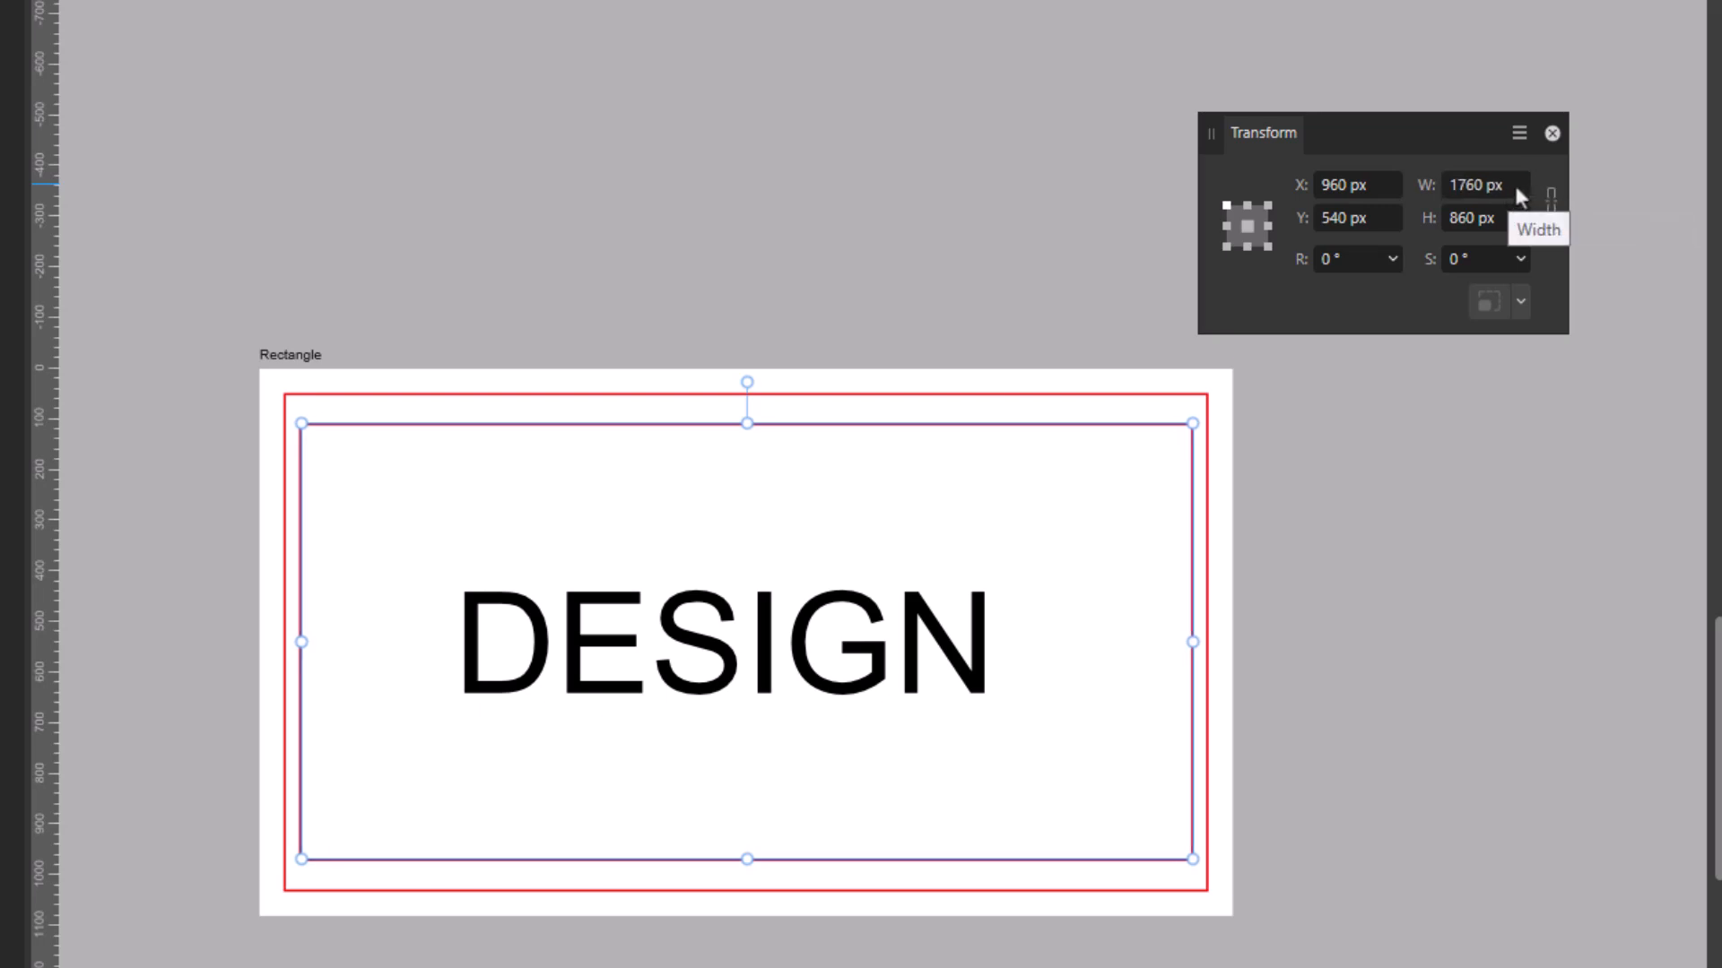
click(1517, 186)
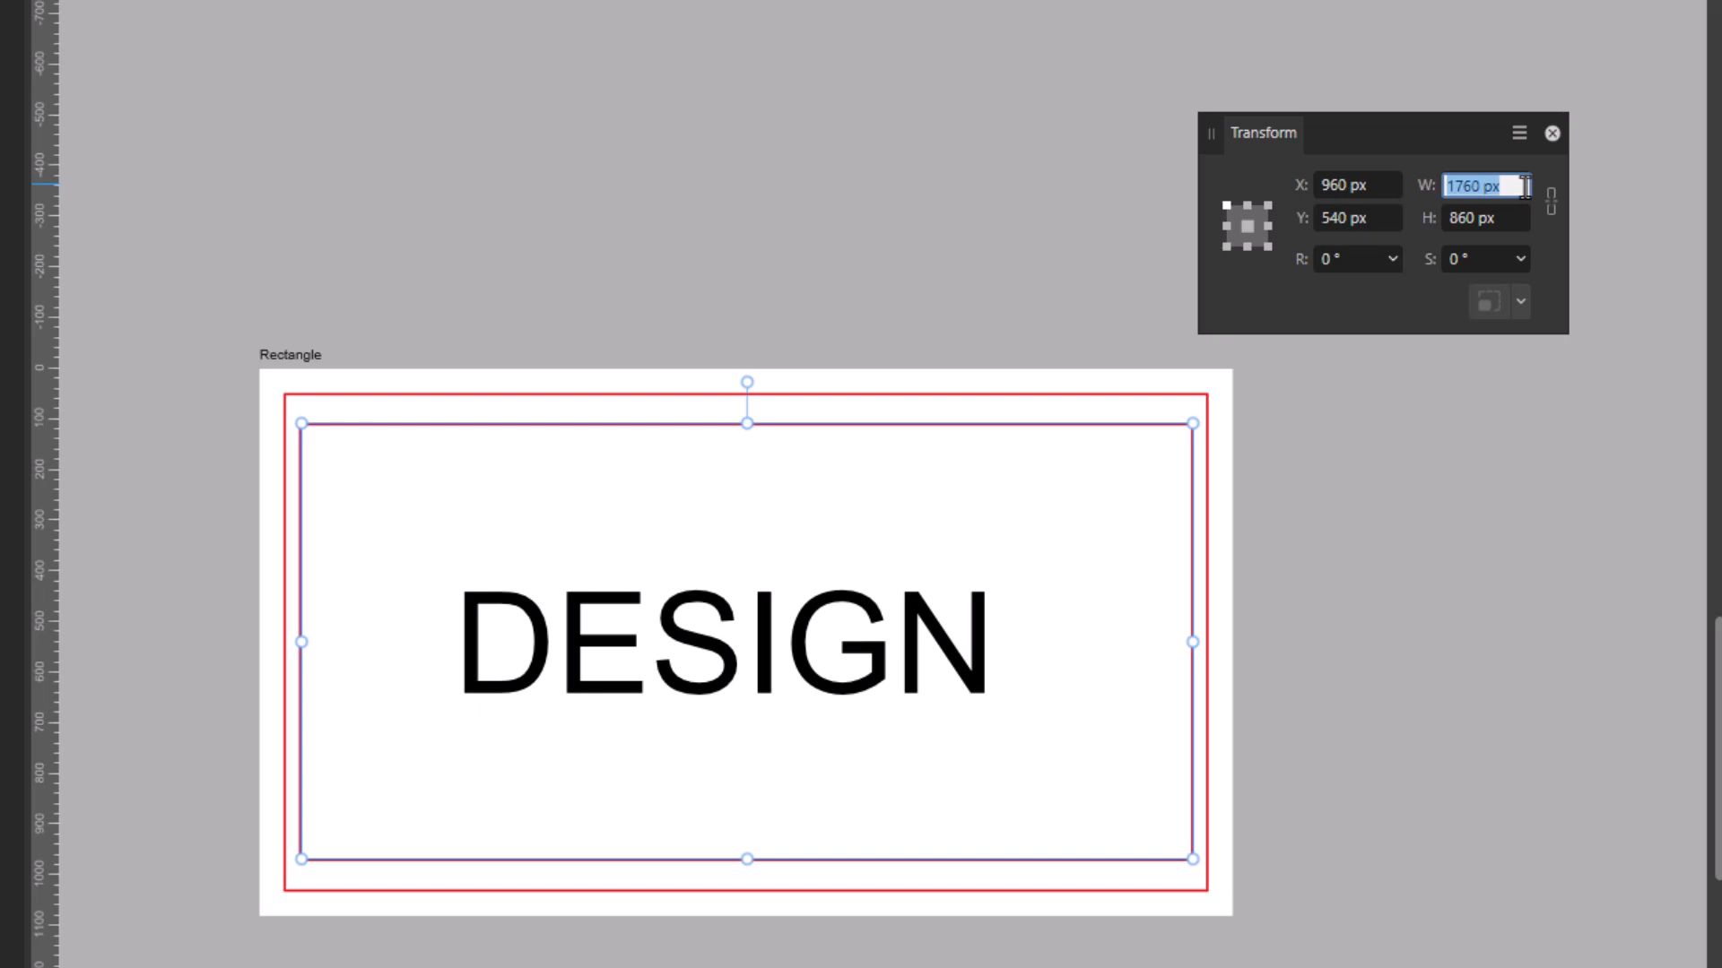
click(1525, 186)
text(+10)
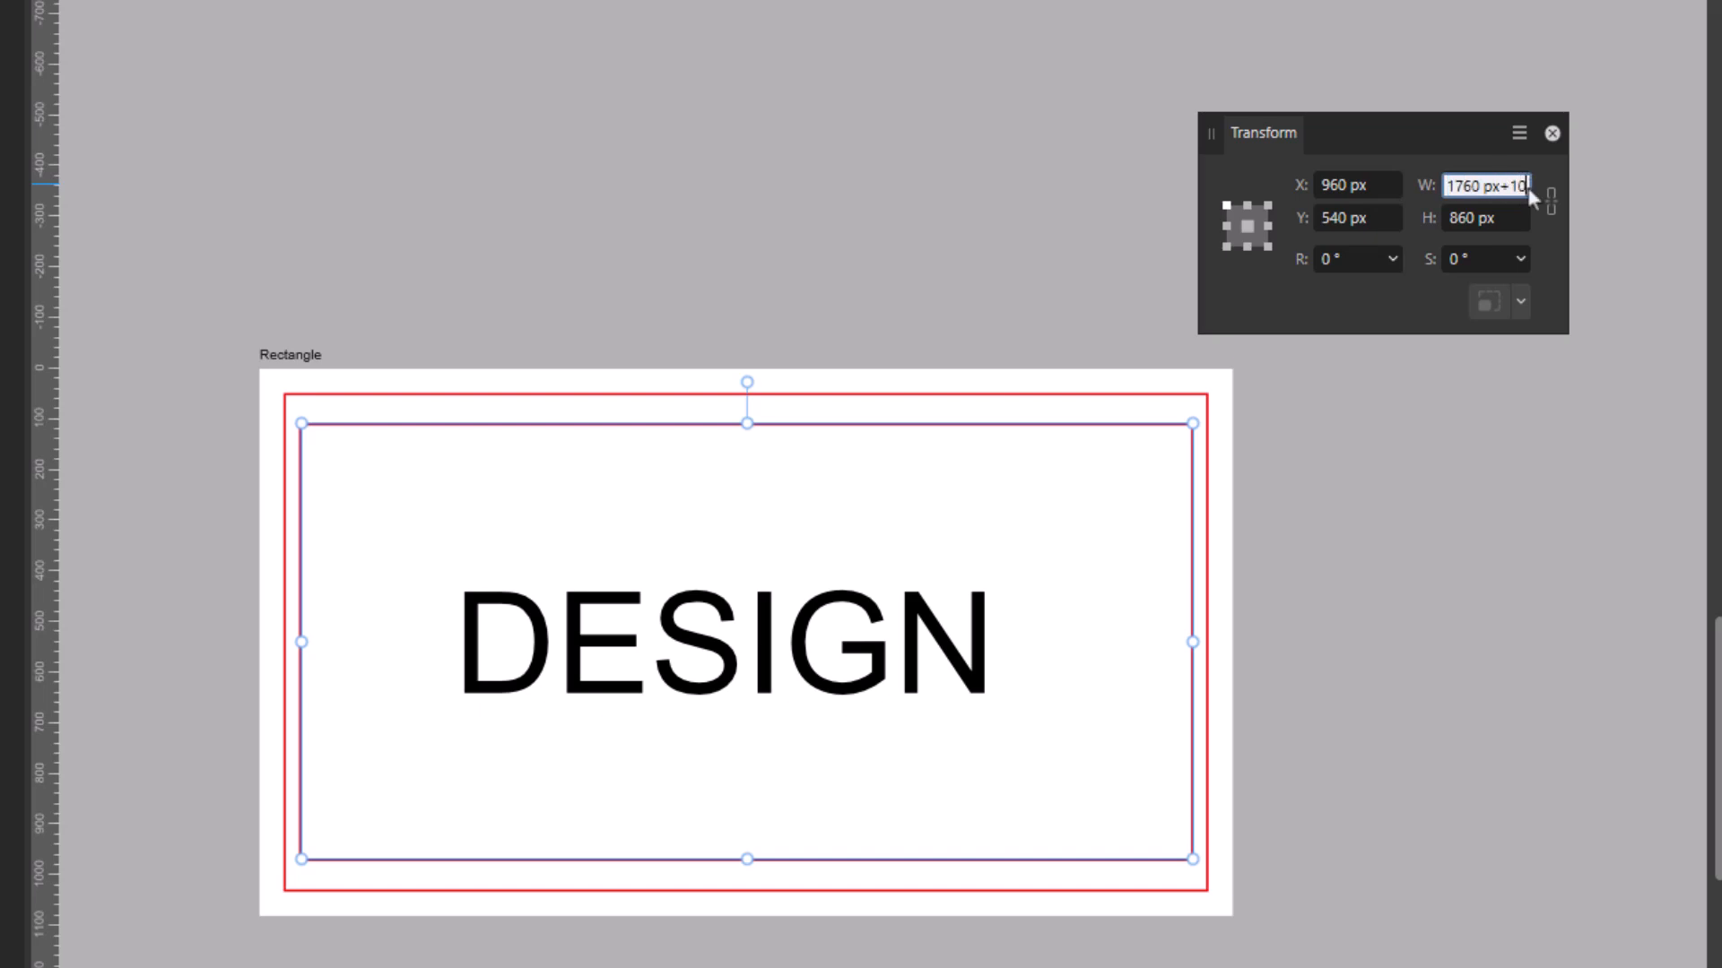
key(Return)
Step: Add 70 px to the inner border's height, making it 930 px high
click(1513, 220)
click(1517, 219)
text(+)
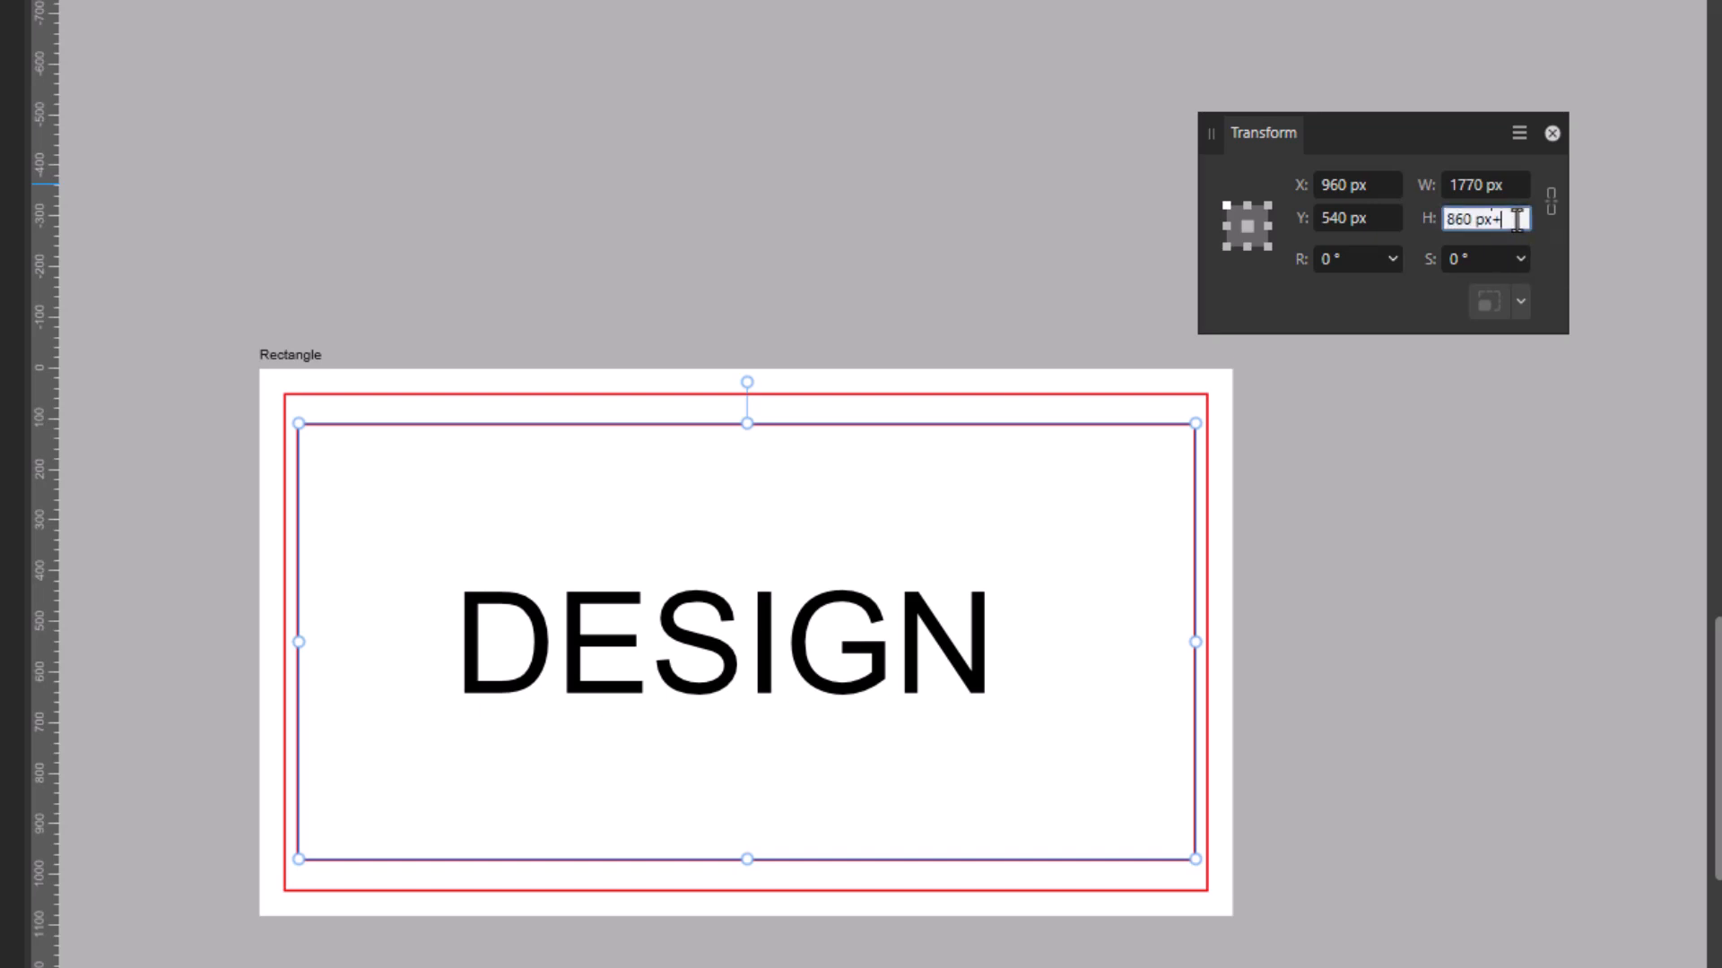
text(70)
key(Return)
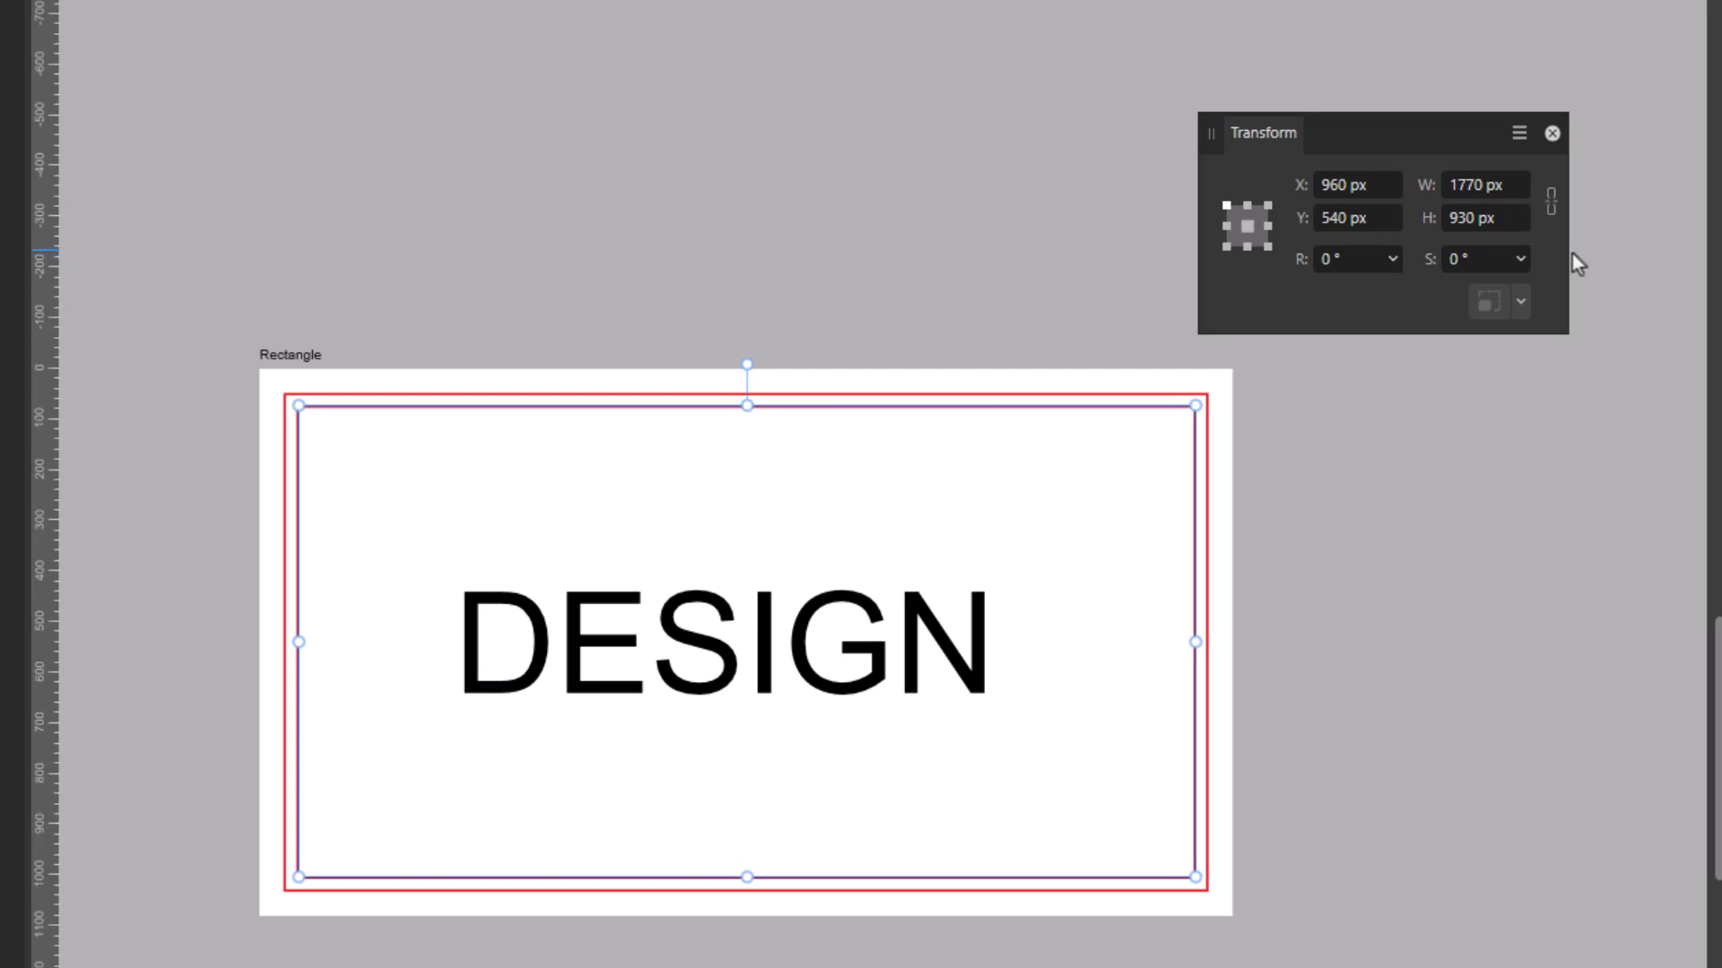
Step: Add 15 px to the inner border's width and height, making it 1785 × 945 px, clear the selection and reselect the border
click(1516, 185)
click(1528, 187)
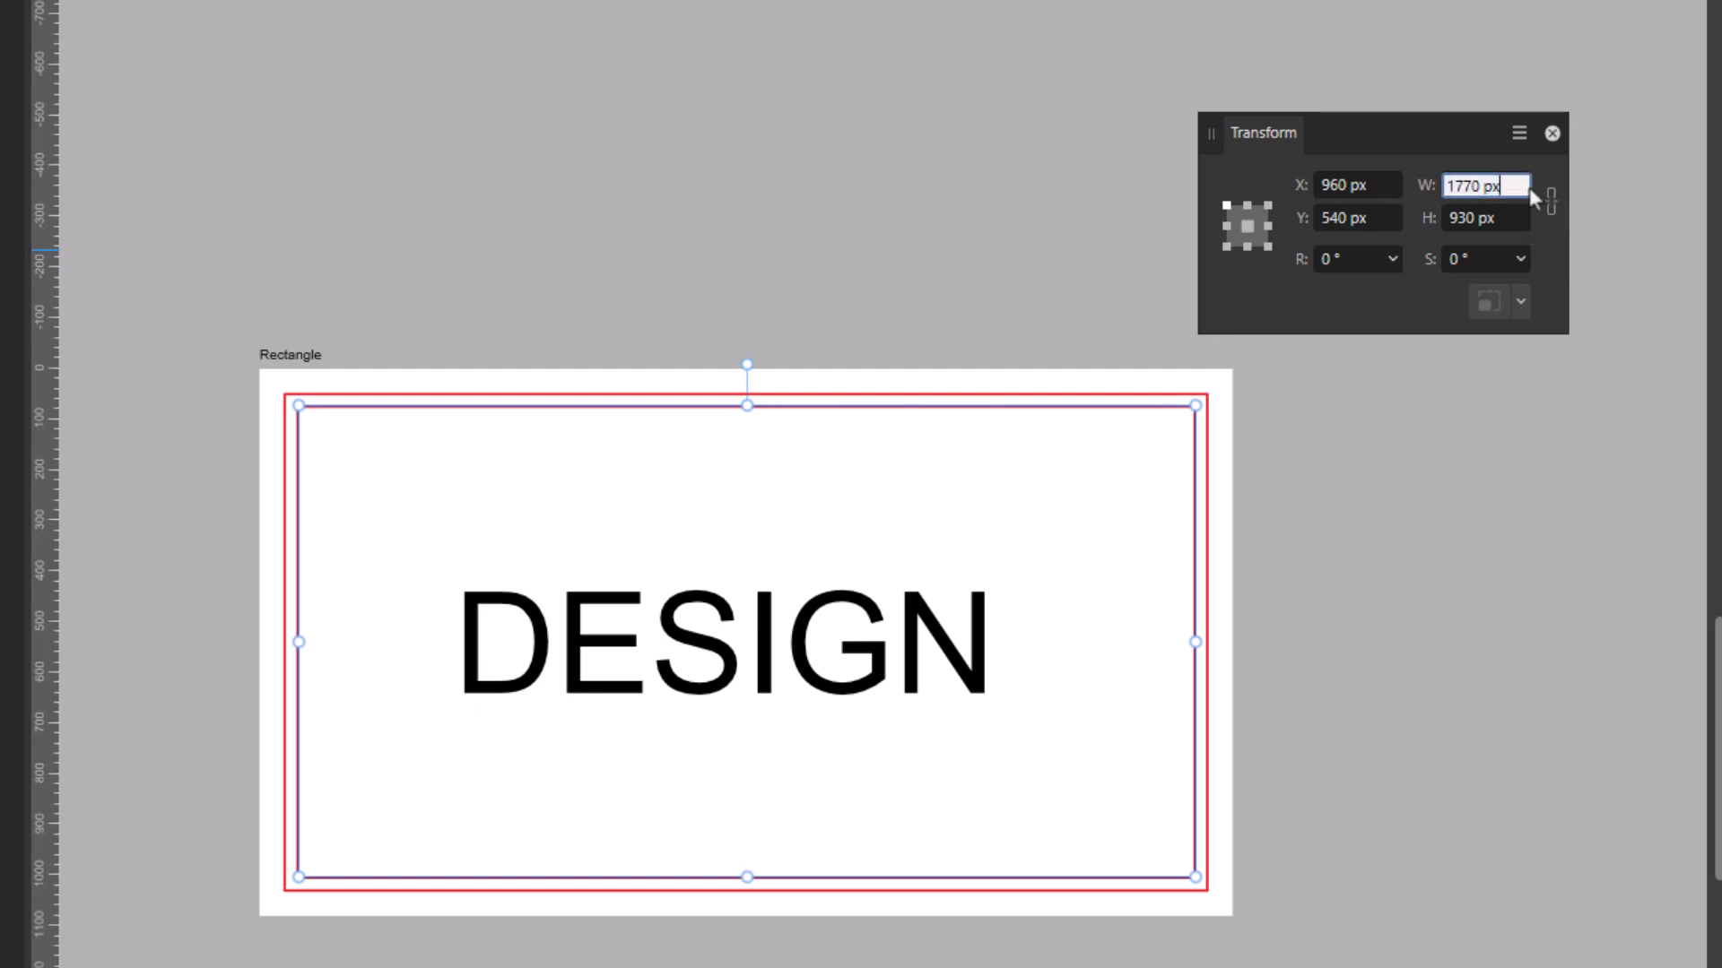
text(+15)
key(Return)
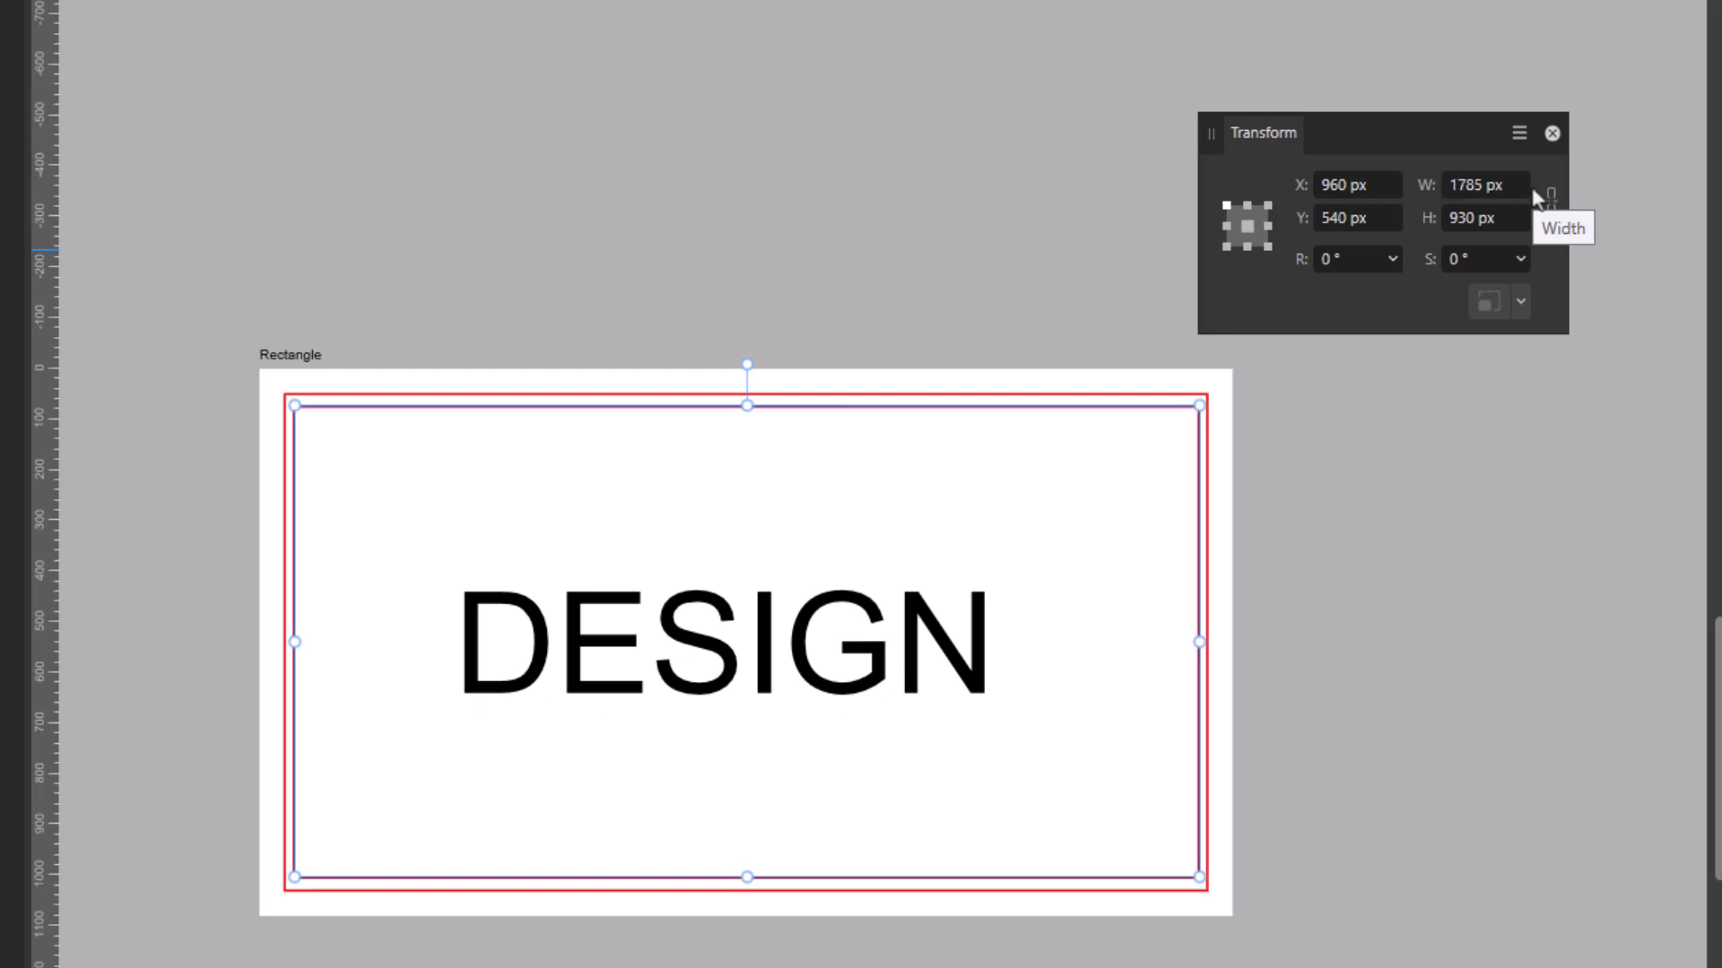
click(1512, 218)
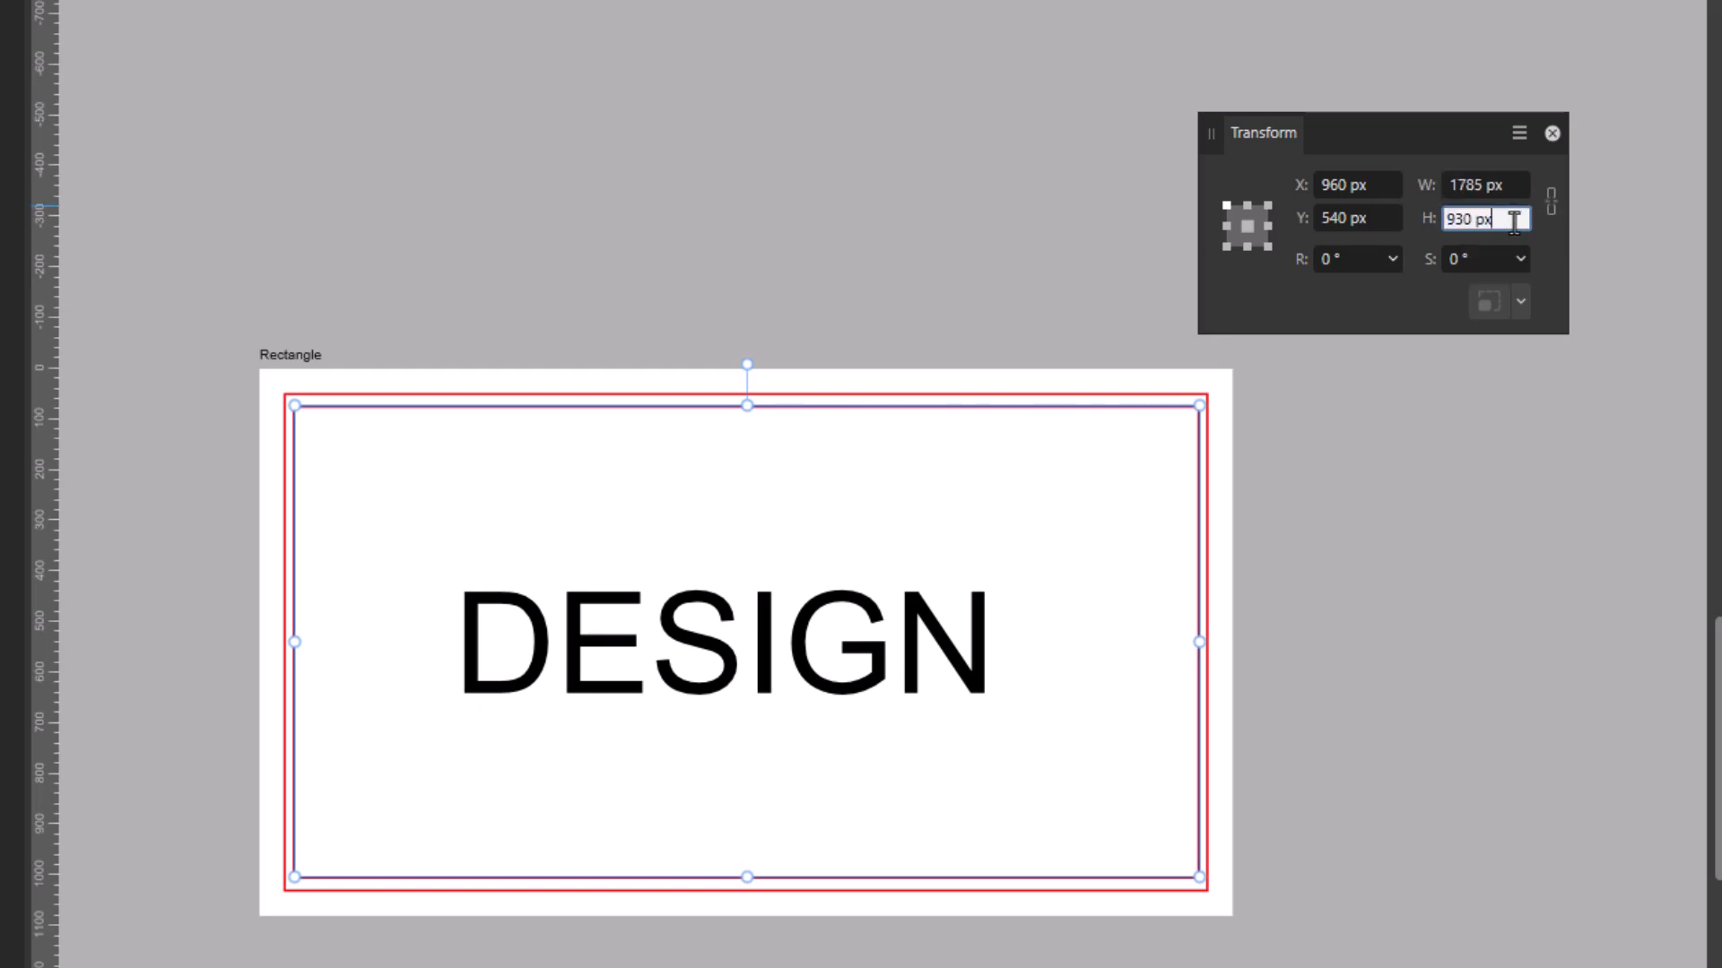
text(+15)
key(Return)
click(972, 170)
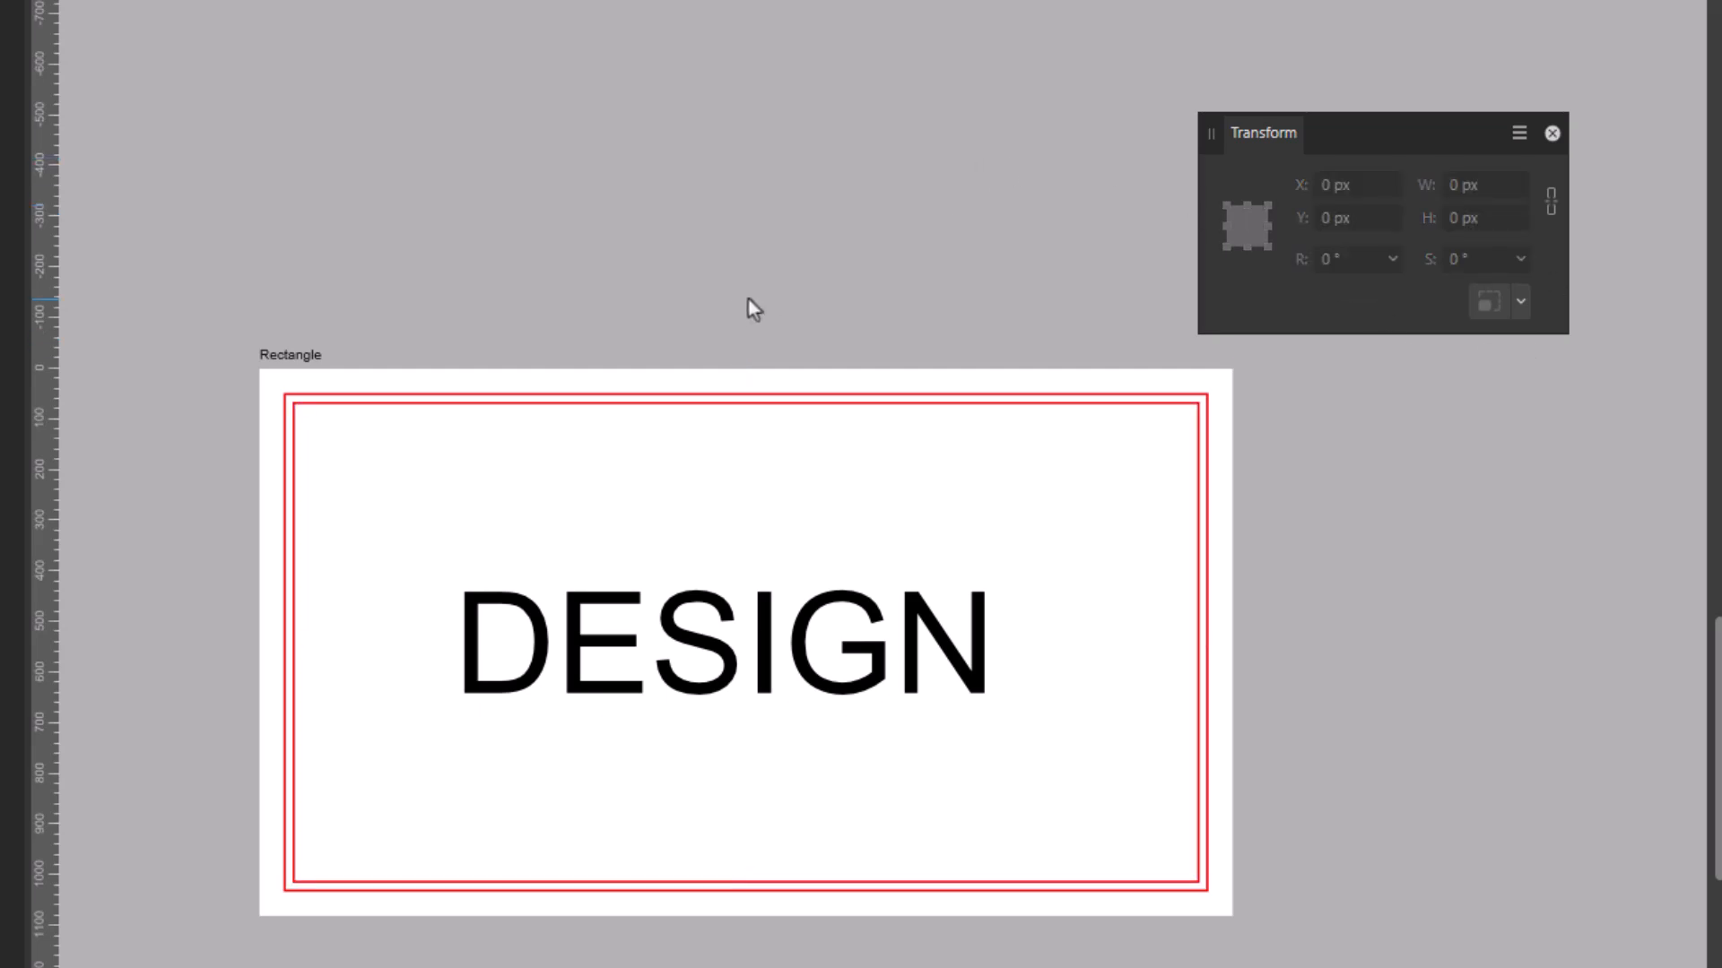
click(1046, 406)
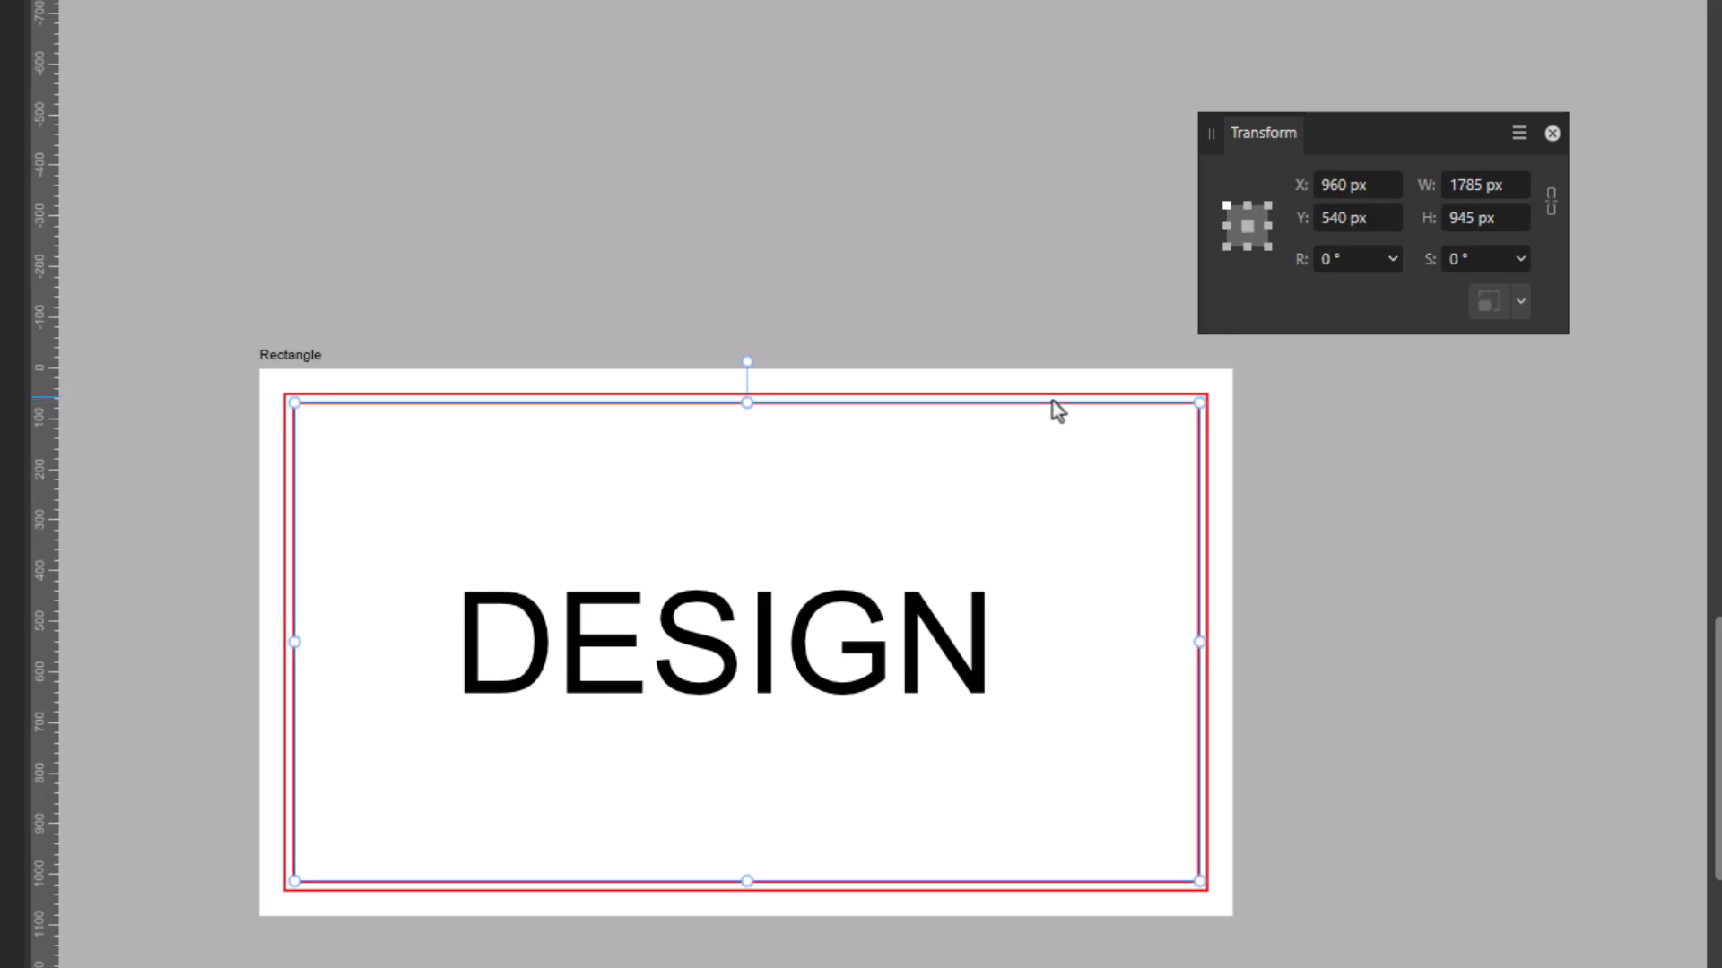